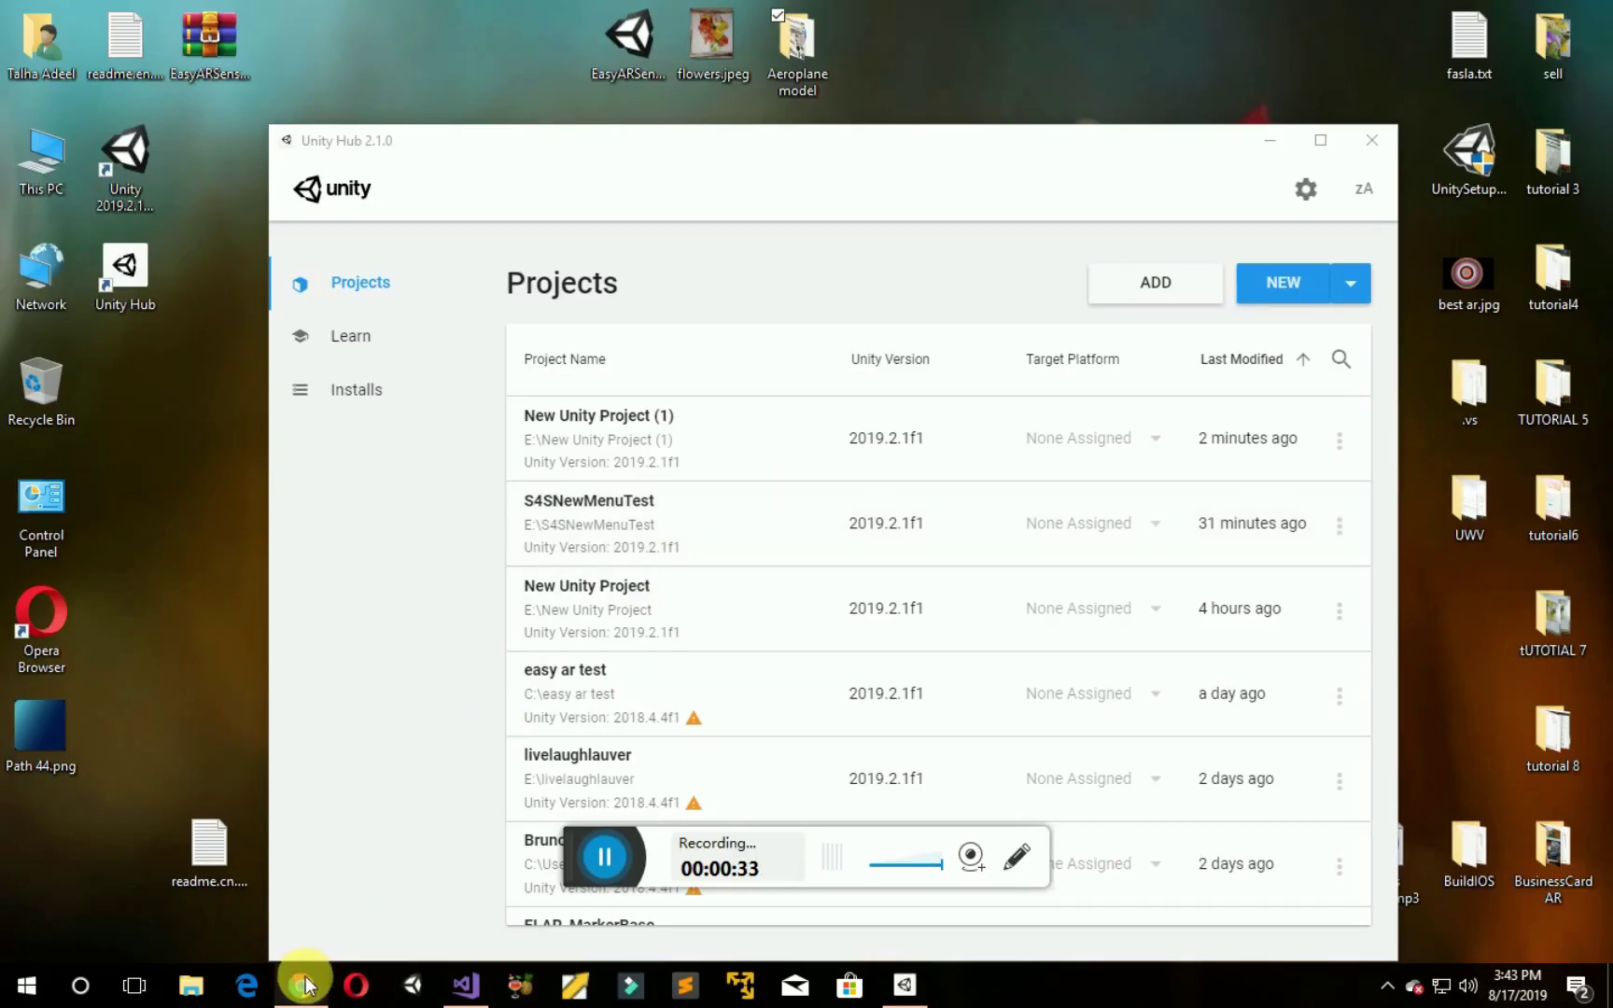
Step: Create a new 3D project named EasyAR_Model at E:\ from Unity Hub
{"action": "left_click", "coordinate": [1288, 282]}
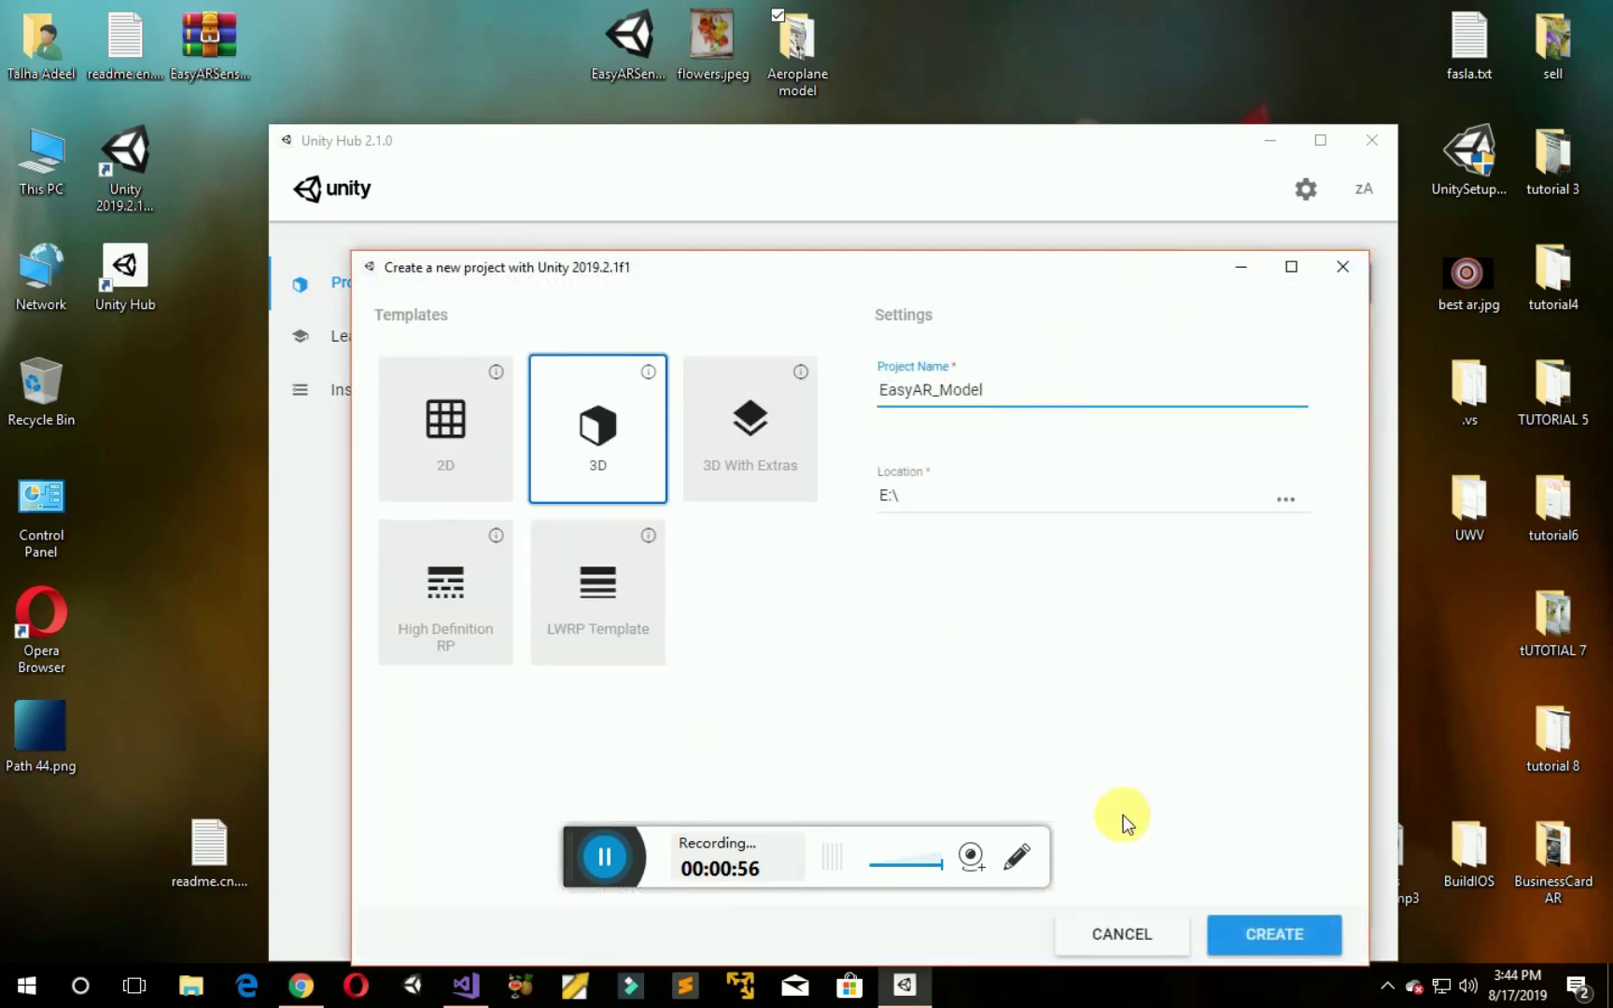
{"action": "left_click", "coordinate": [1276, 936]}
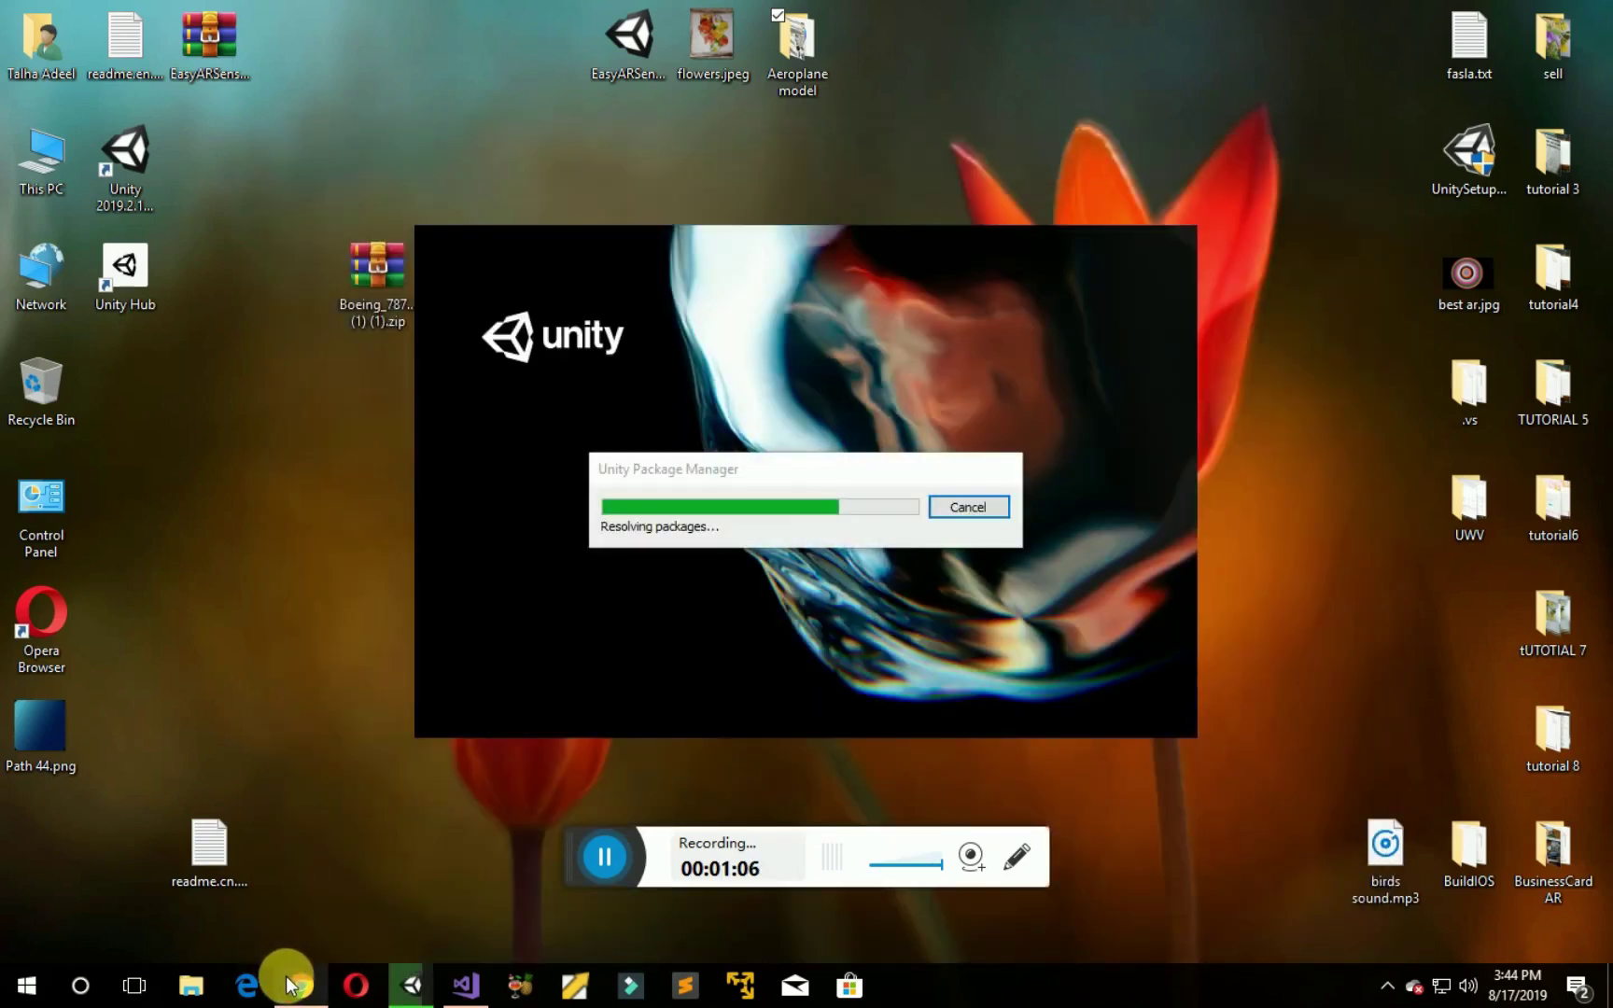
Step: Go to the EasyAR SDK Unity Packages downloads on the EasyAR website in Chrome
{"action": "left_click", "coordinate": [287, 983]}
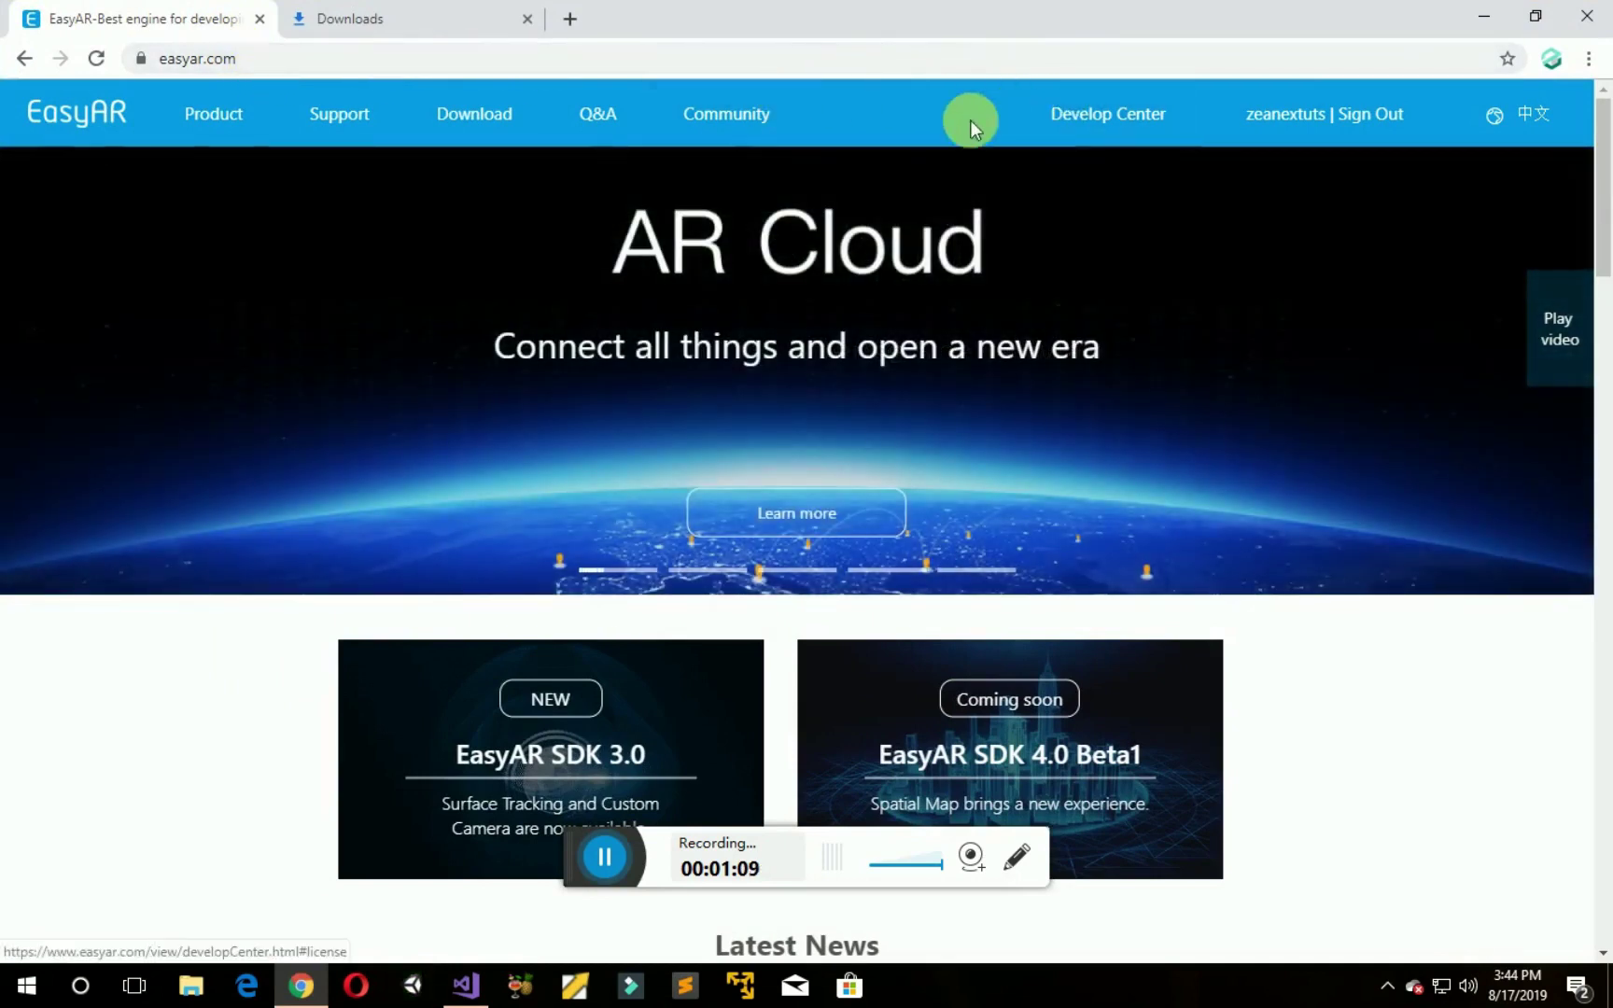
{"action": "left_click", "coordinate": [464, 110]}
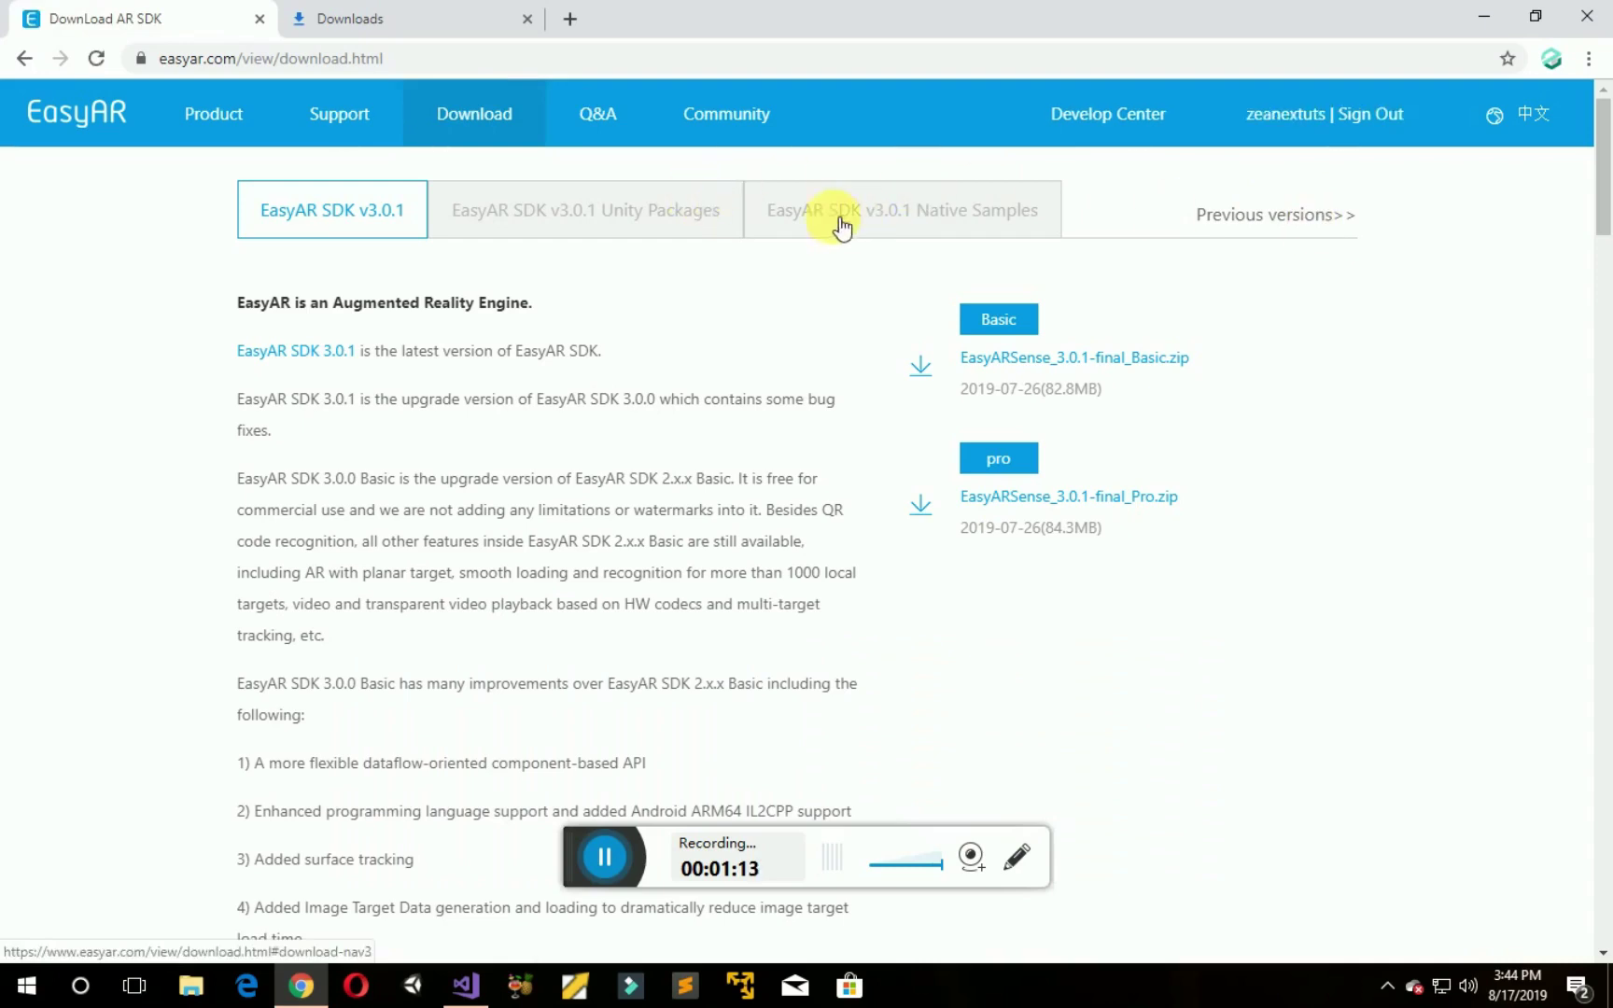
{"action": "left_click", "coordinate": [684, 199]}
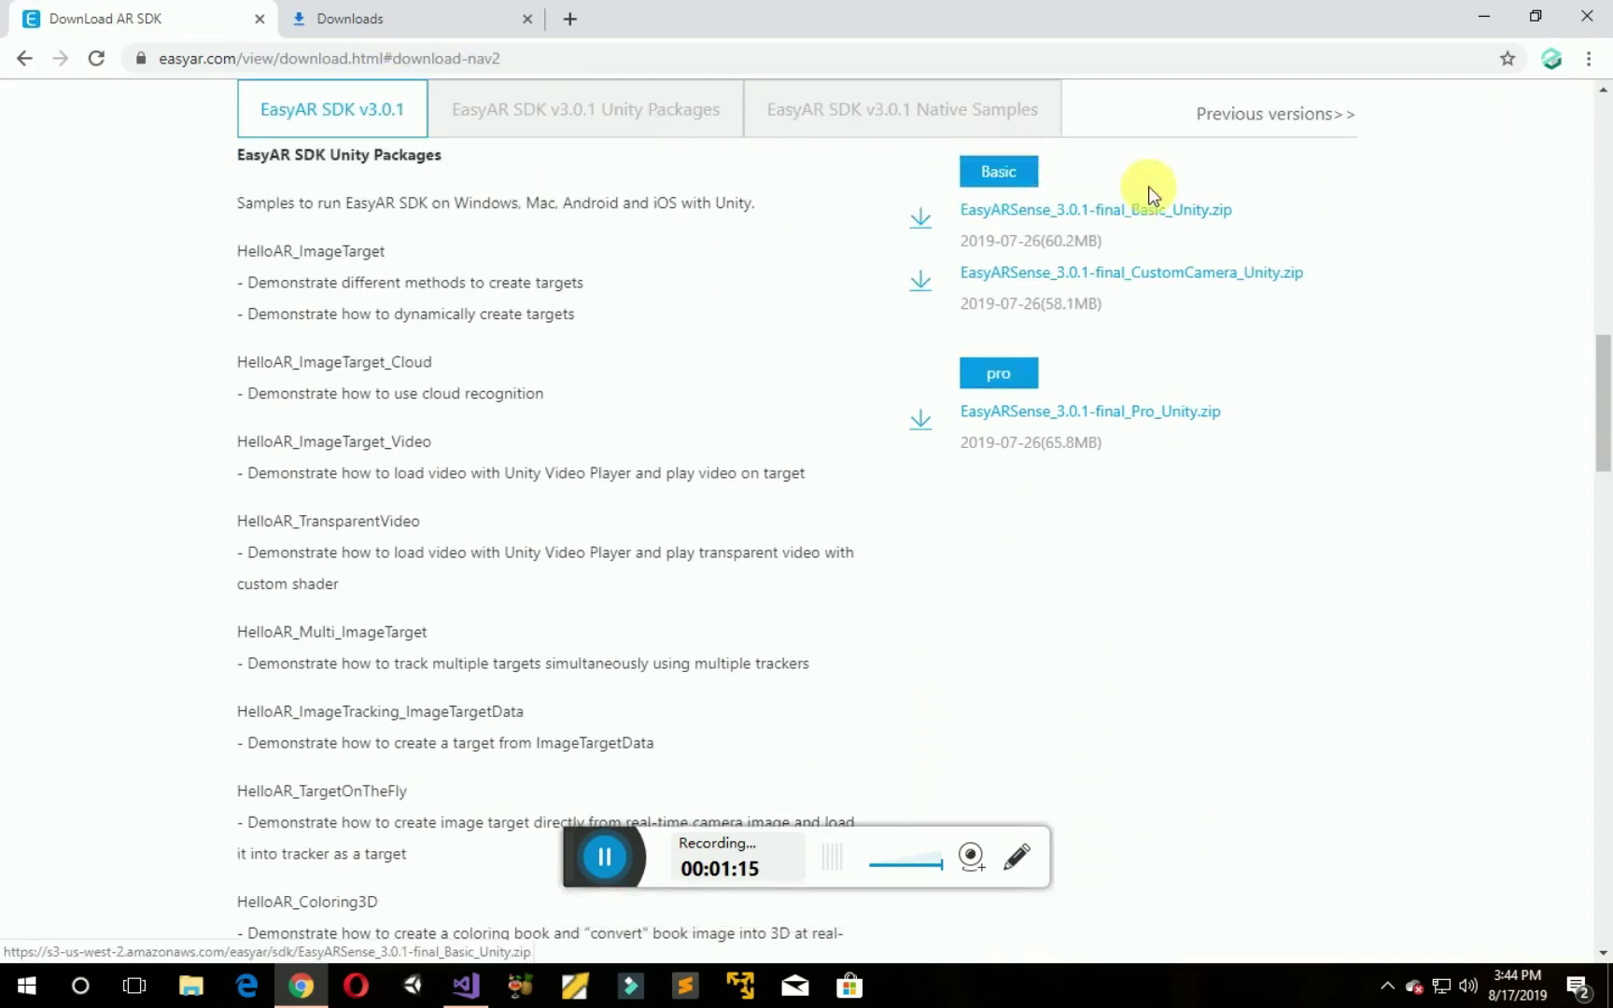
{"action": "scroll", "coordinate": [1153, 193], "scroll_direction": "up", "scroll_amount": 2}
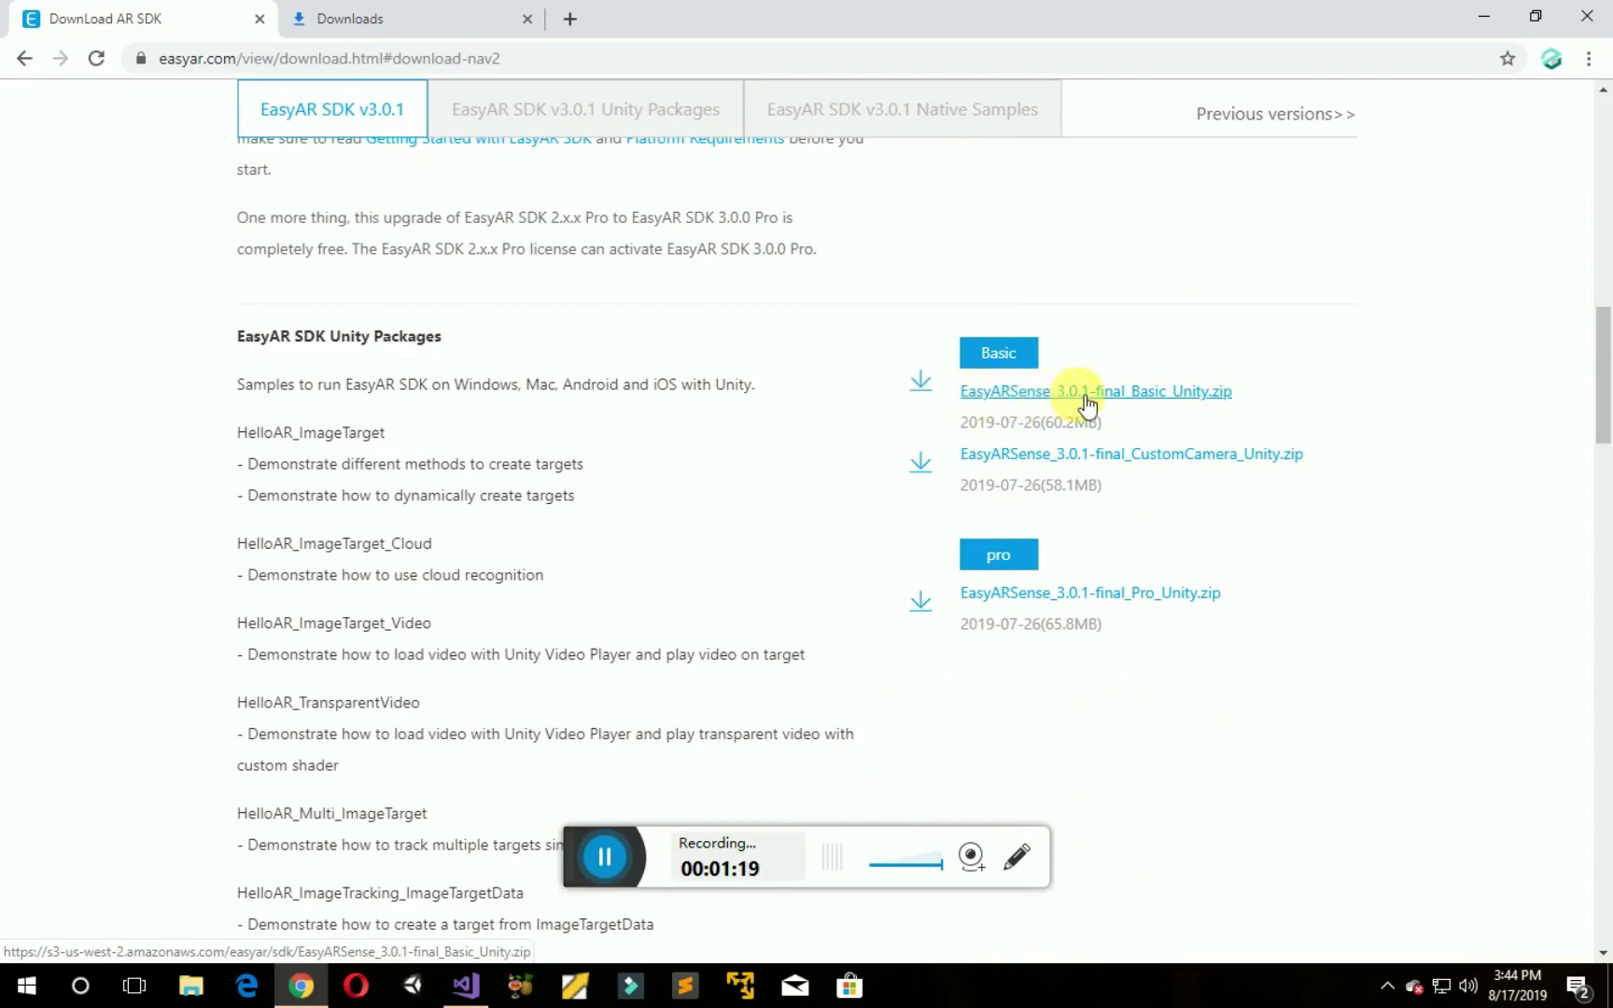
Step: Start downloading EasyARSense_3.0.1-final_Basic_Unity.zip, then cancel the download
{"action": "left_click", "coordinate": [1145, 401]}
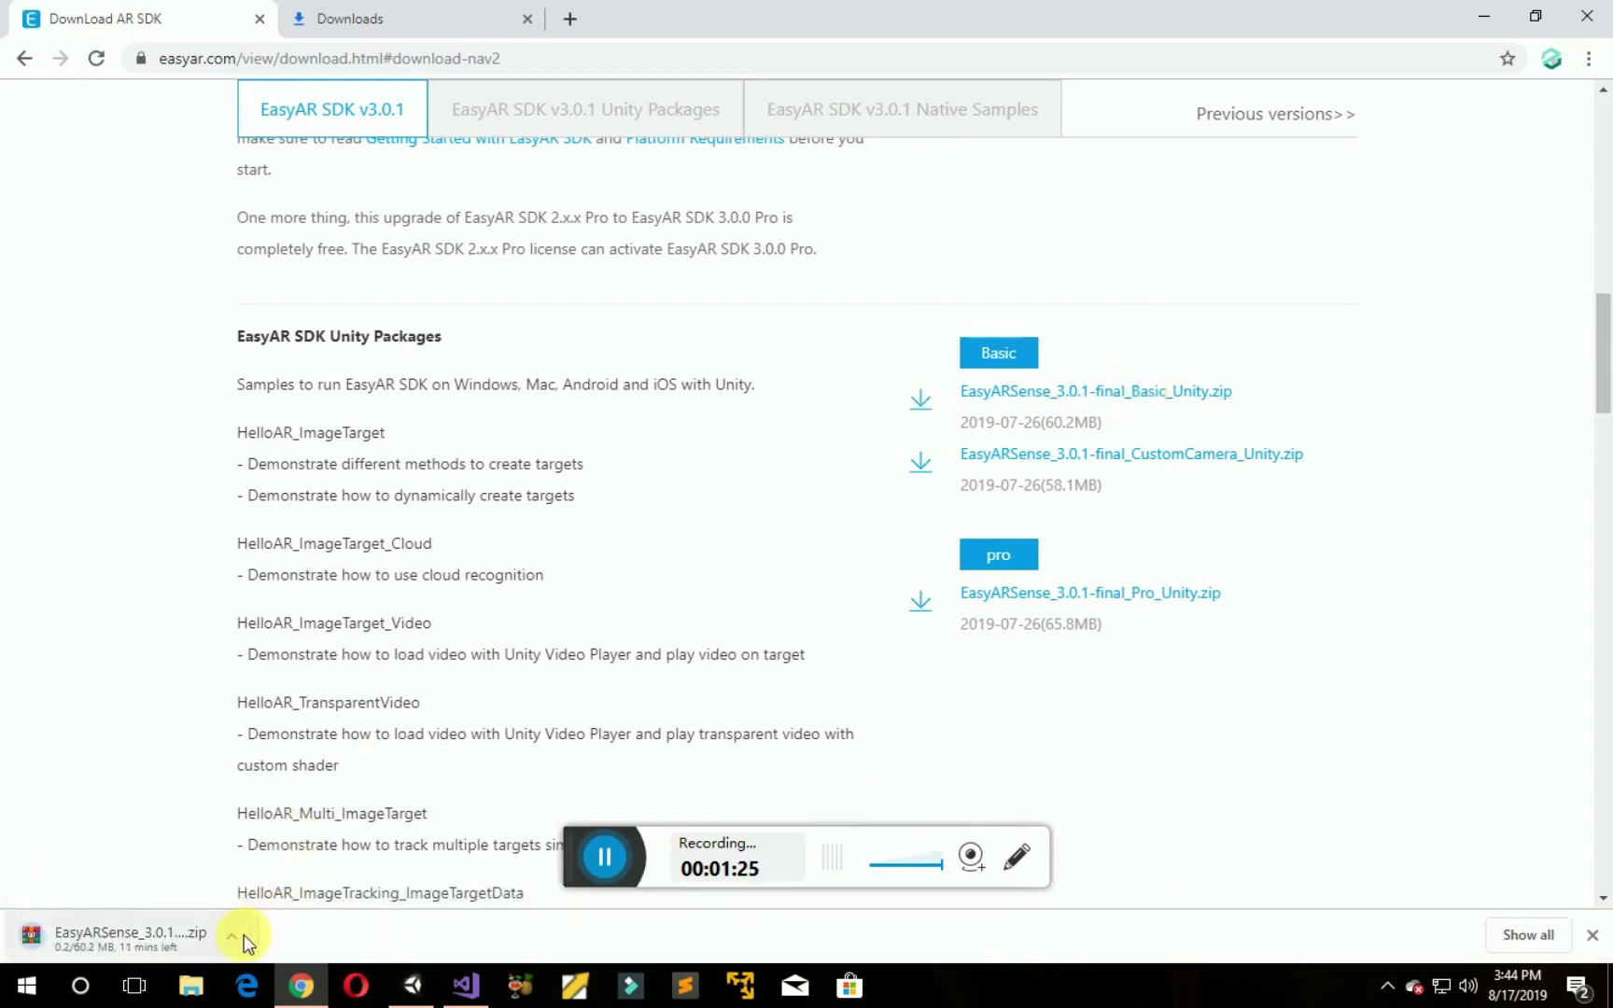
{"action": "left_click", "coordinate": [241, 934]}
{"action": "left_click", "coordinate": [262, 893]}
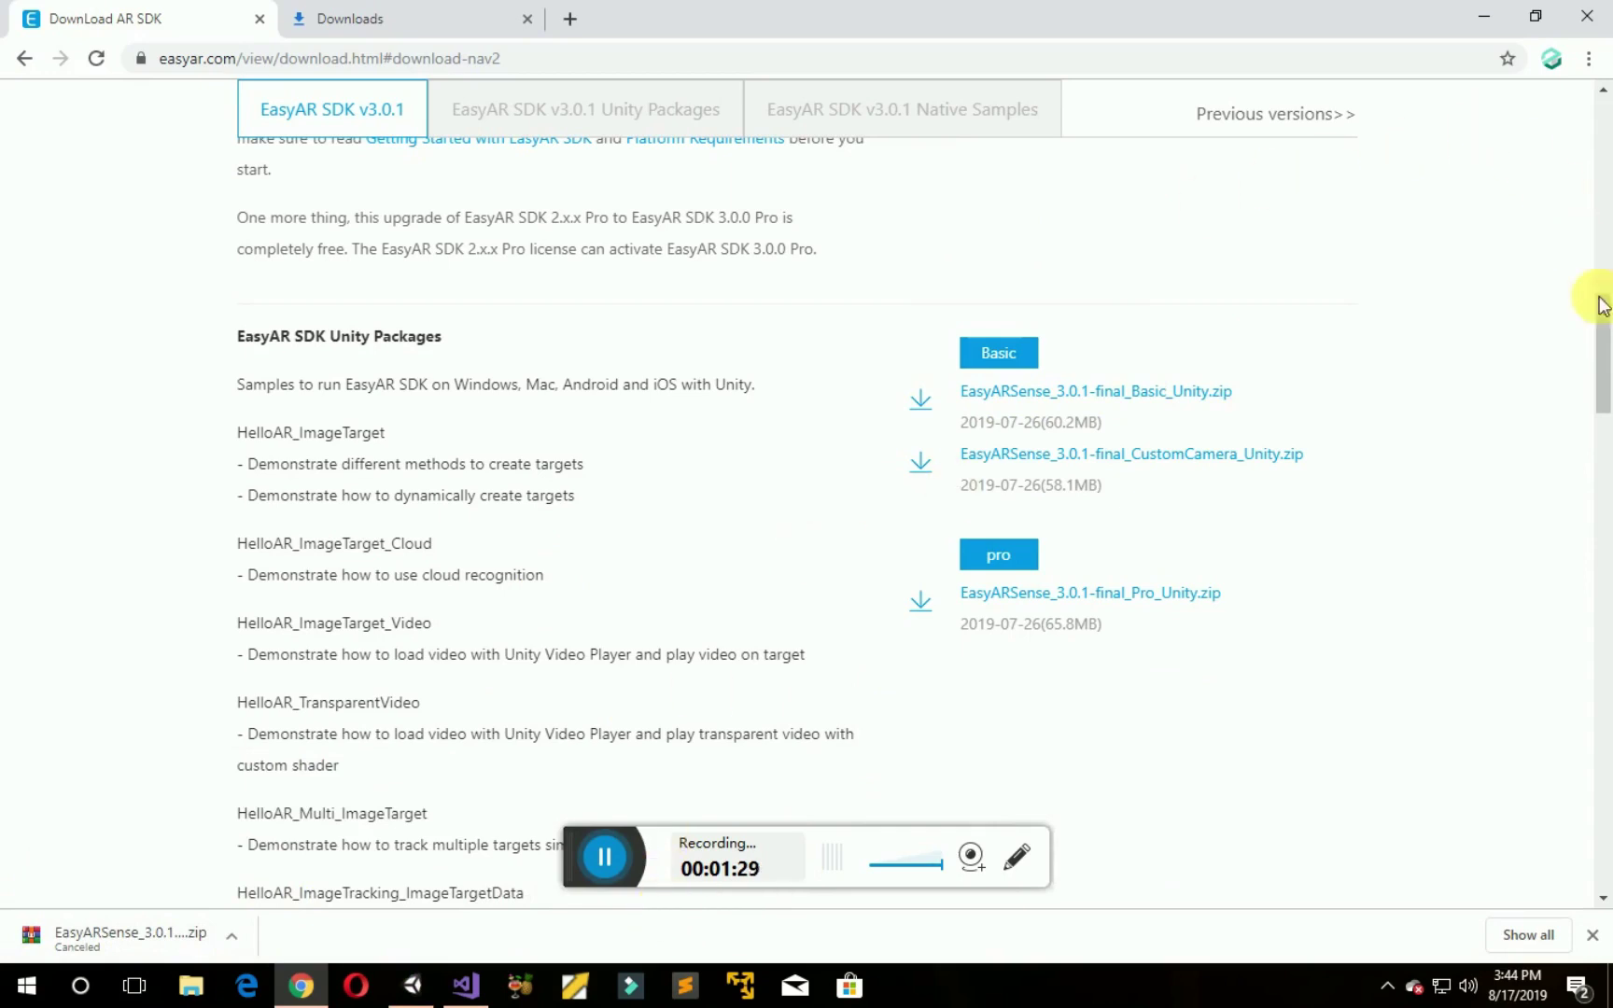
Step: In the EasyAR Develop Center, start a new SDK license key of type EasyAR SDK Basic
{"action": "left_click_drag", "start_coordinate": [1599, 314], "coordinate": [1601, 108]}
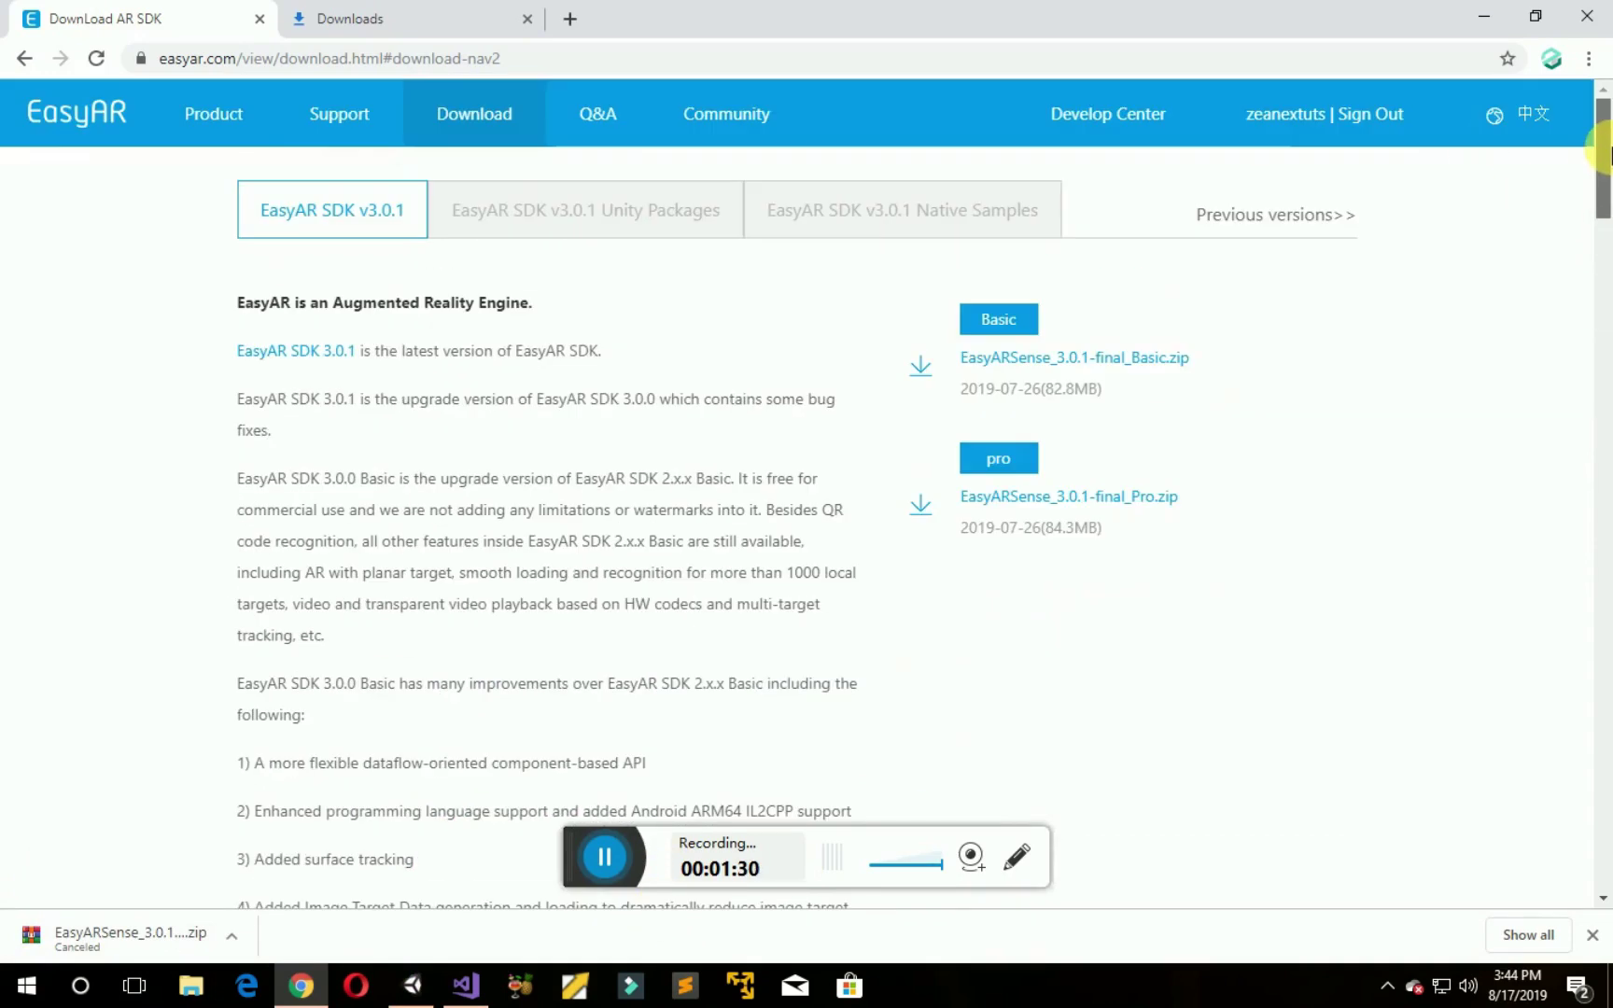
{"action": "left_click", "coordinate": [1101, 120]}
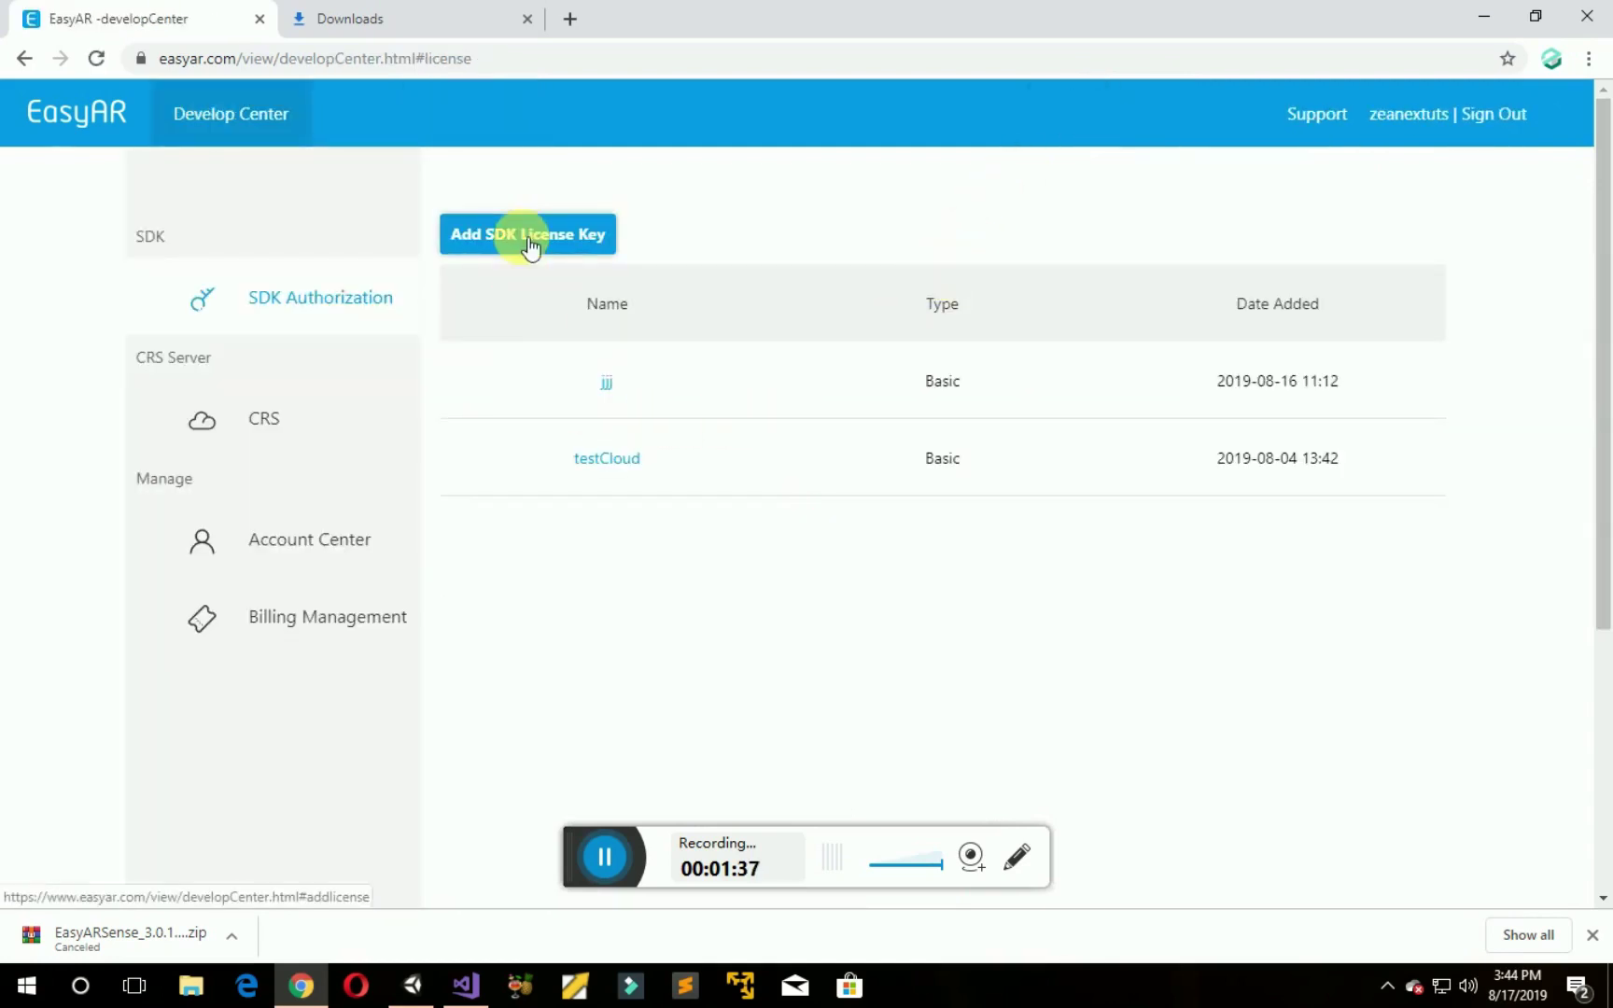
{"action": "left_click", "coordinate": [528, 243]}
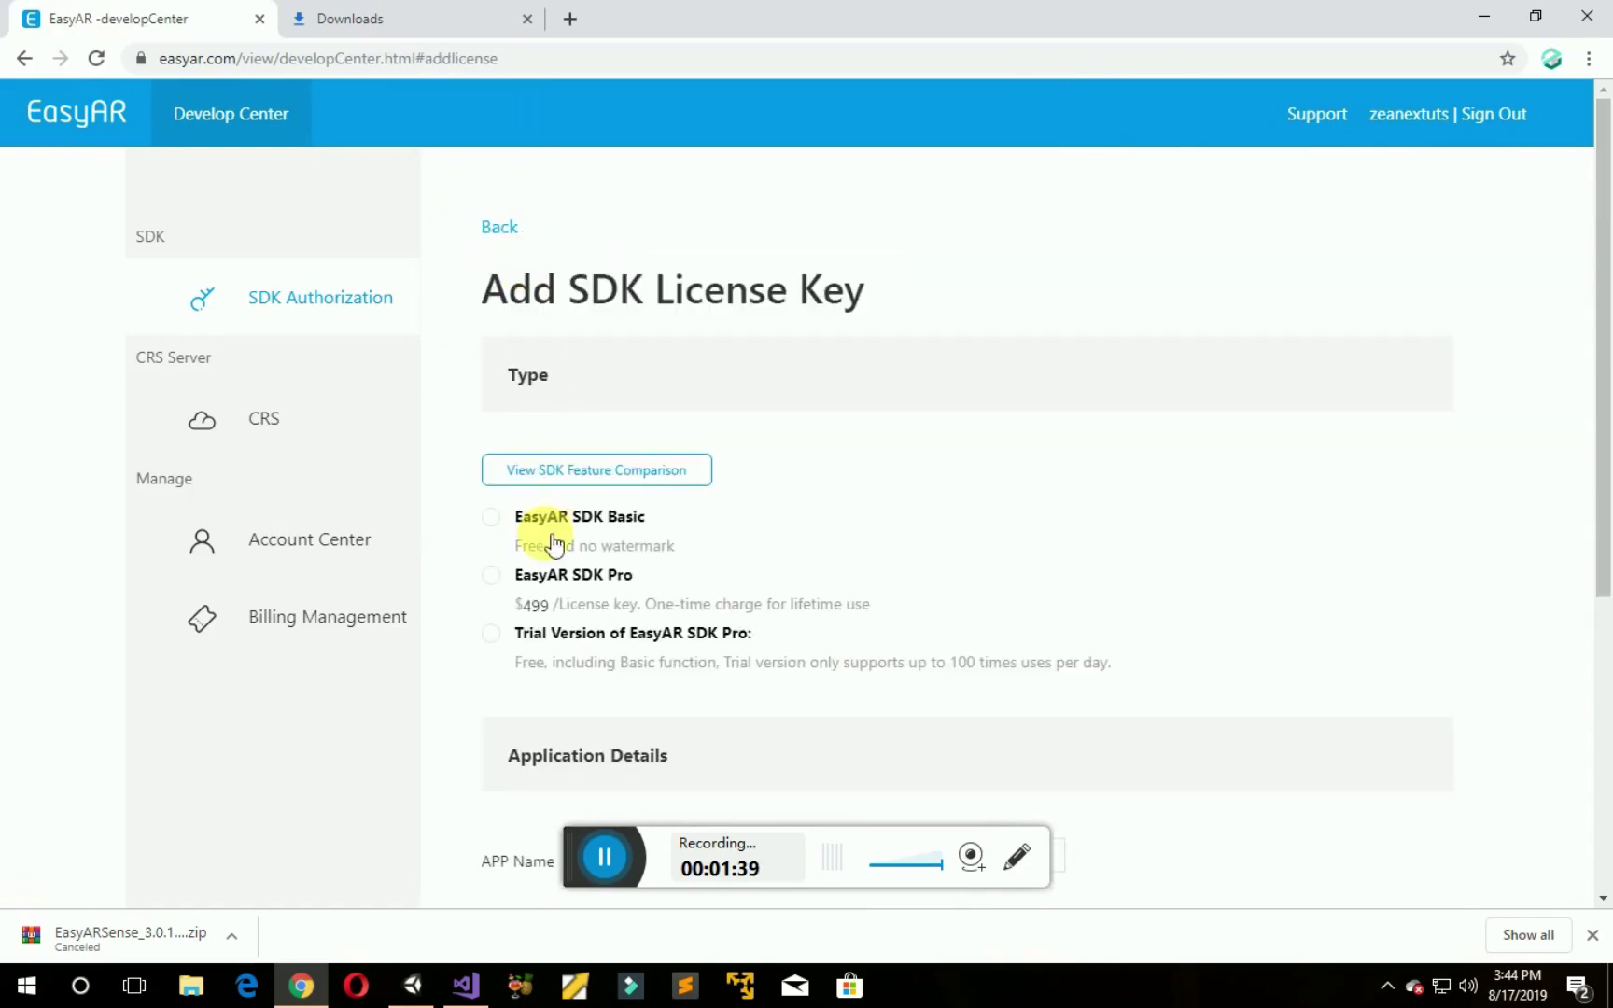
{"action": "left_click", "coordinate": [504, 519]}
{"action": "scroll", "coordinate": [658, 534], "scroll_direction": "down", "scroll_amount": 3}
{"action": "scroll", "coordinate": [659, 534], "scroll_direction": "down", "scroll_amount": 1}
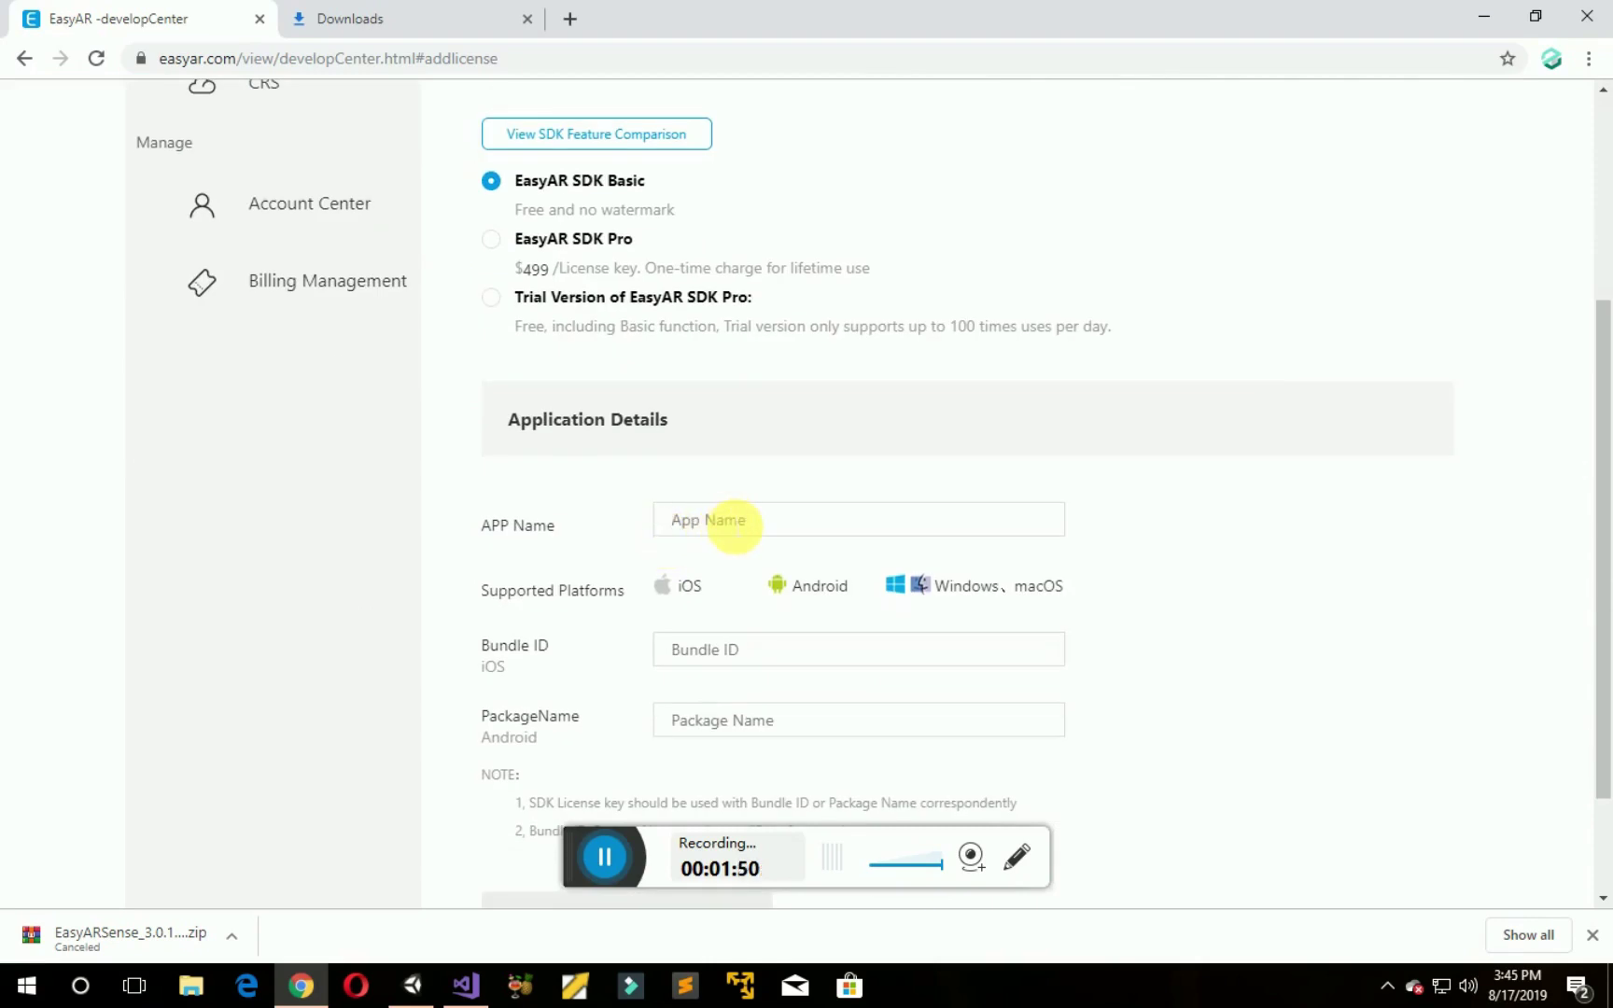
Step: Enter app name EasyAR_Test and Android package com.zeanex.easyartest, then confirm the license
{"action": "left_click", "coordinate": [733, 525]}
{"action": "type", "text": "EasyAR_Test"}
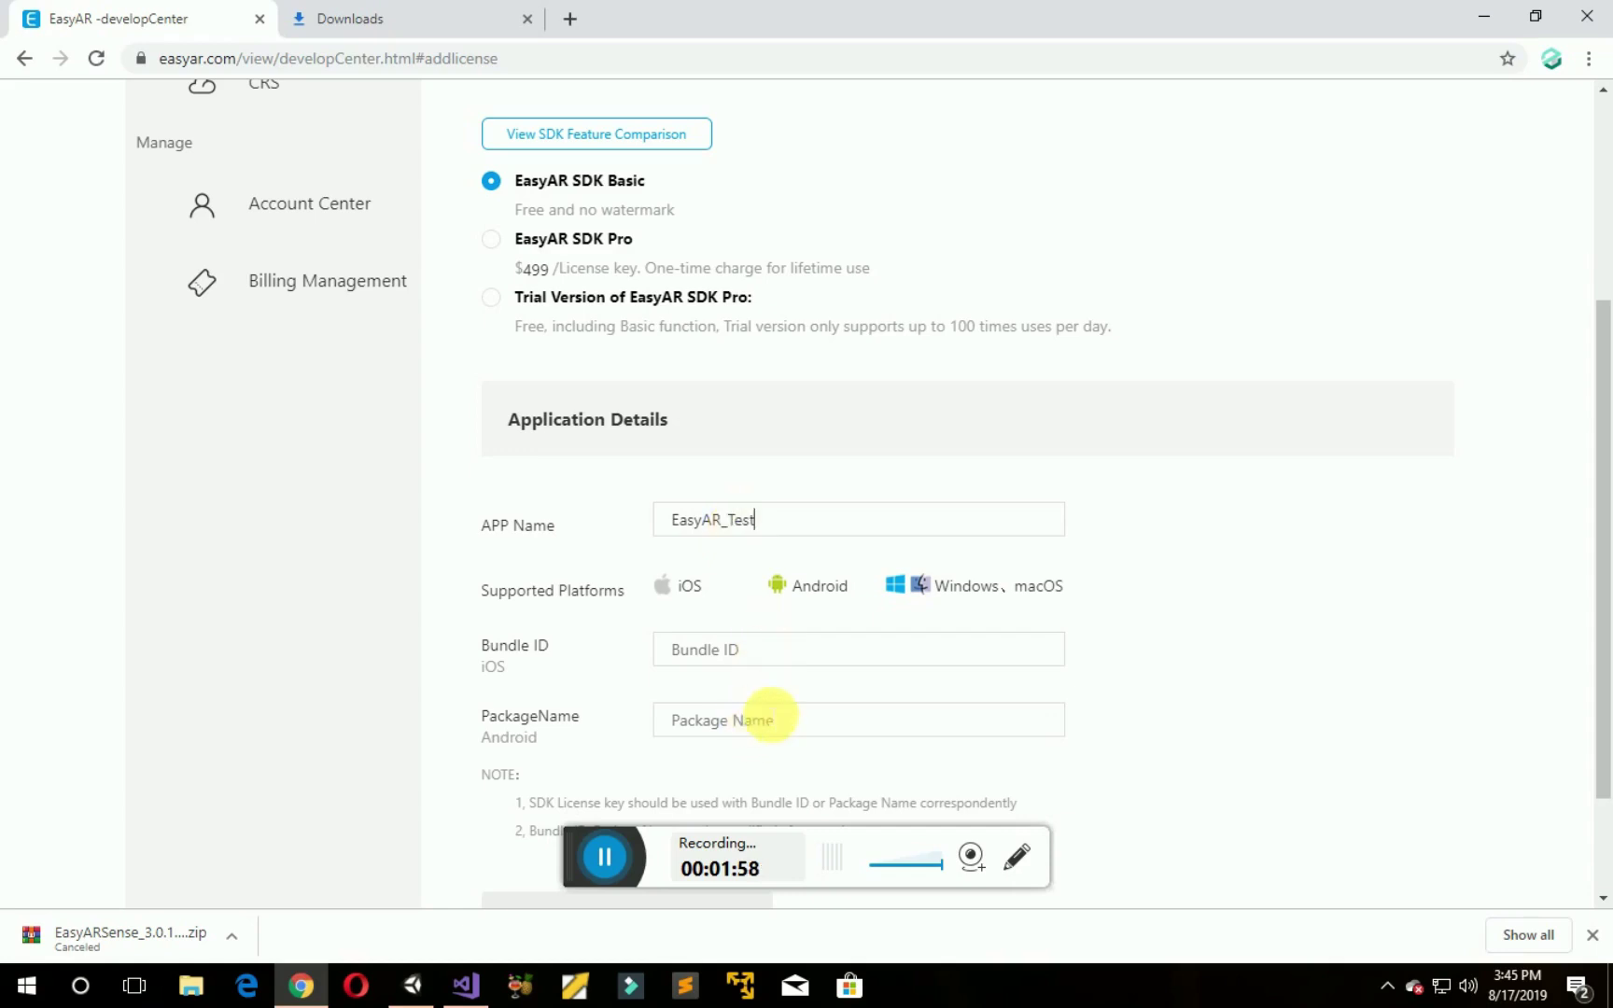
{"action": "left_click", "coordinate": [773, 720]}
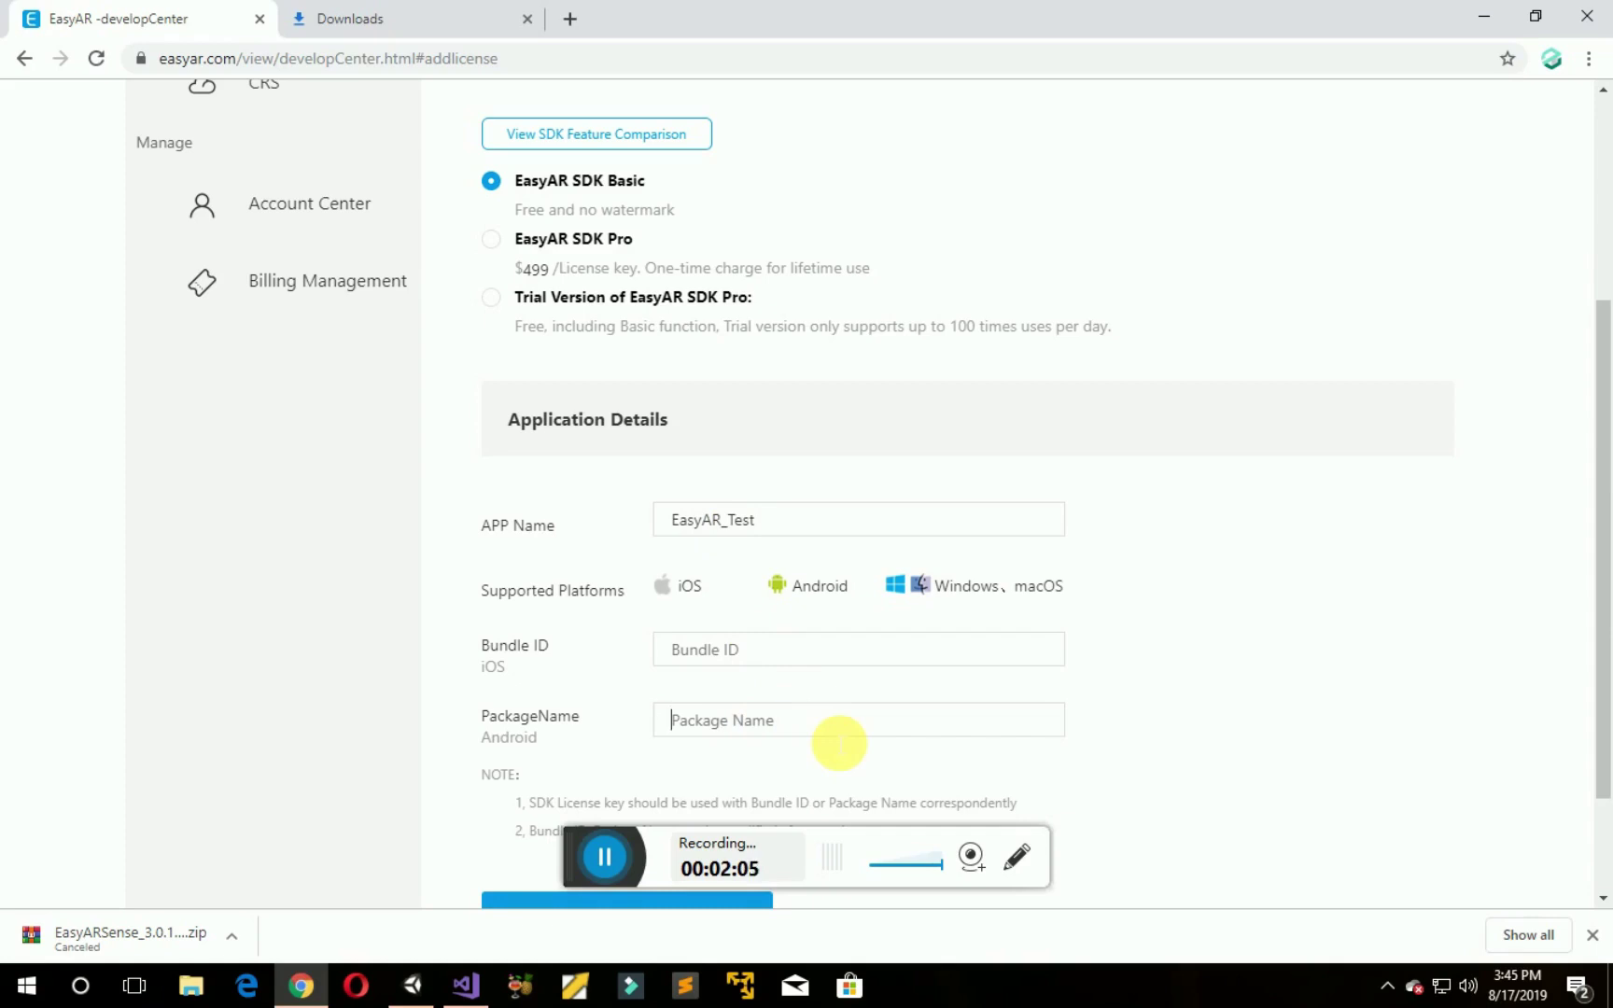
{"action": "type", "text": "com.zeanex.easyartest"}
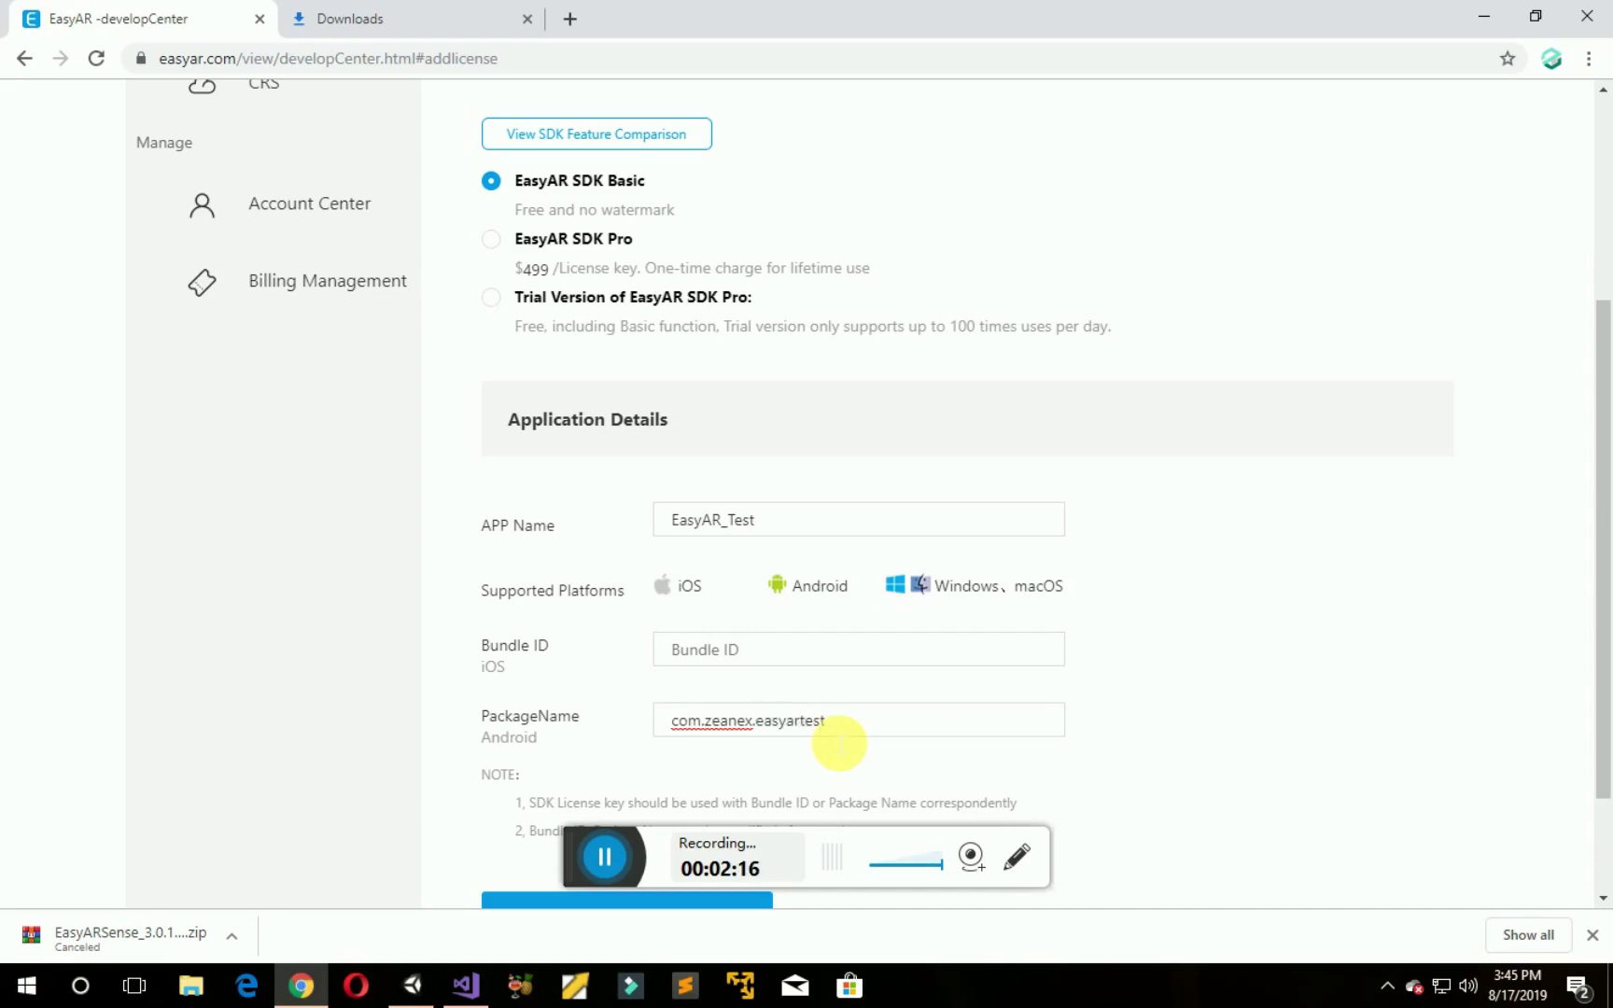
{"action": "scroll", "coordinate": [839, 744], "scroll_direction": "down", "scroll_amount": 2}
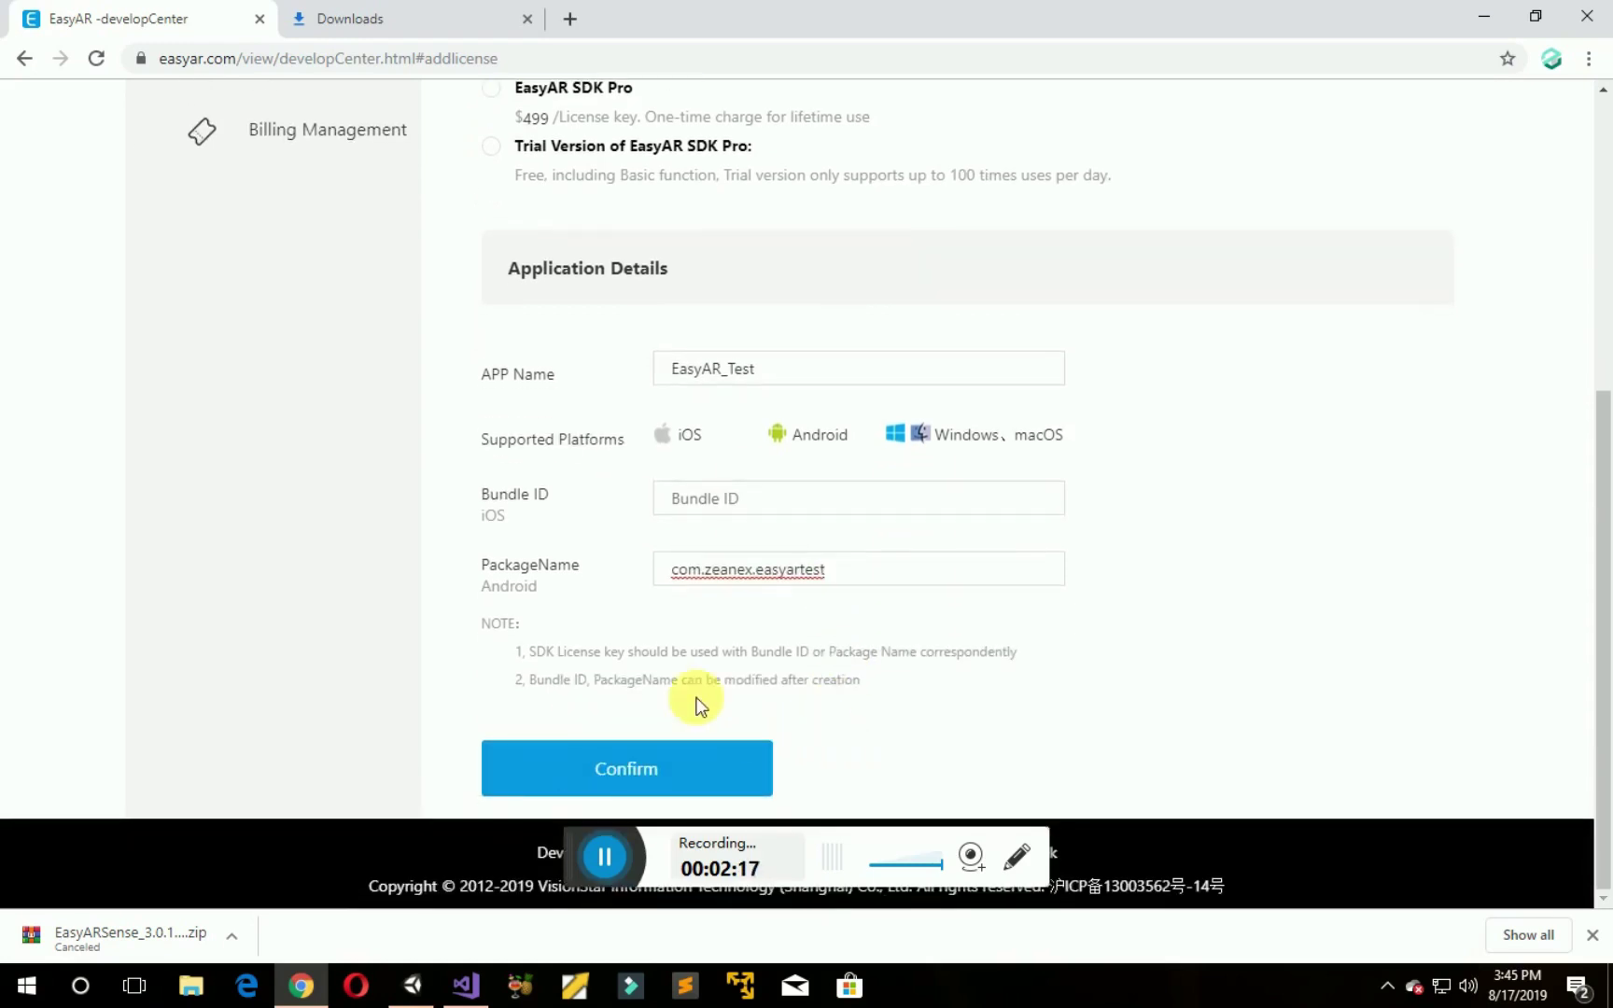
{"action": "left_click", "coordinate": [706, 773]}
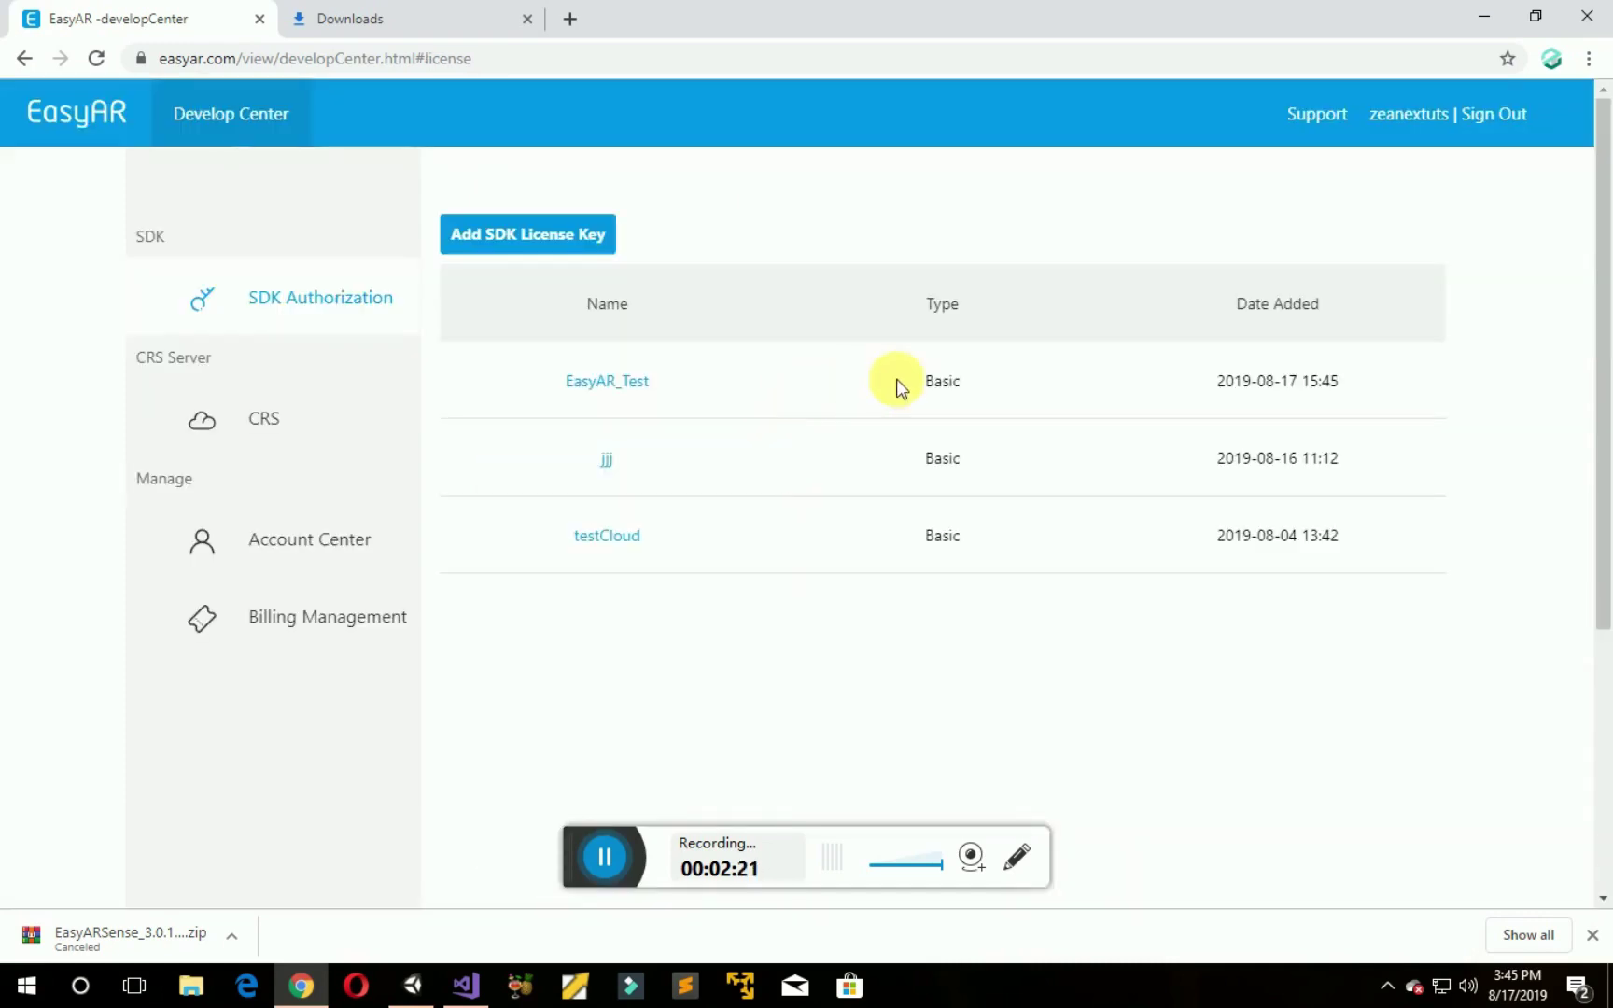
Step: Switch the EasyAR_Model project's build platform to Android in Build Settings
{"action": "left_click", "coordinate": [411, 985]}
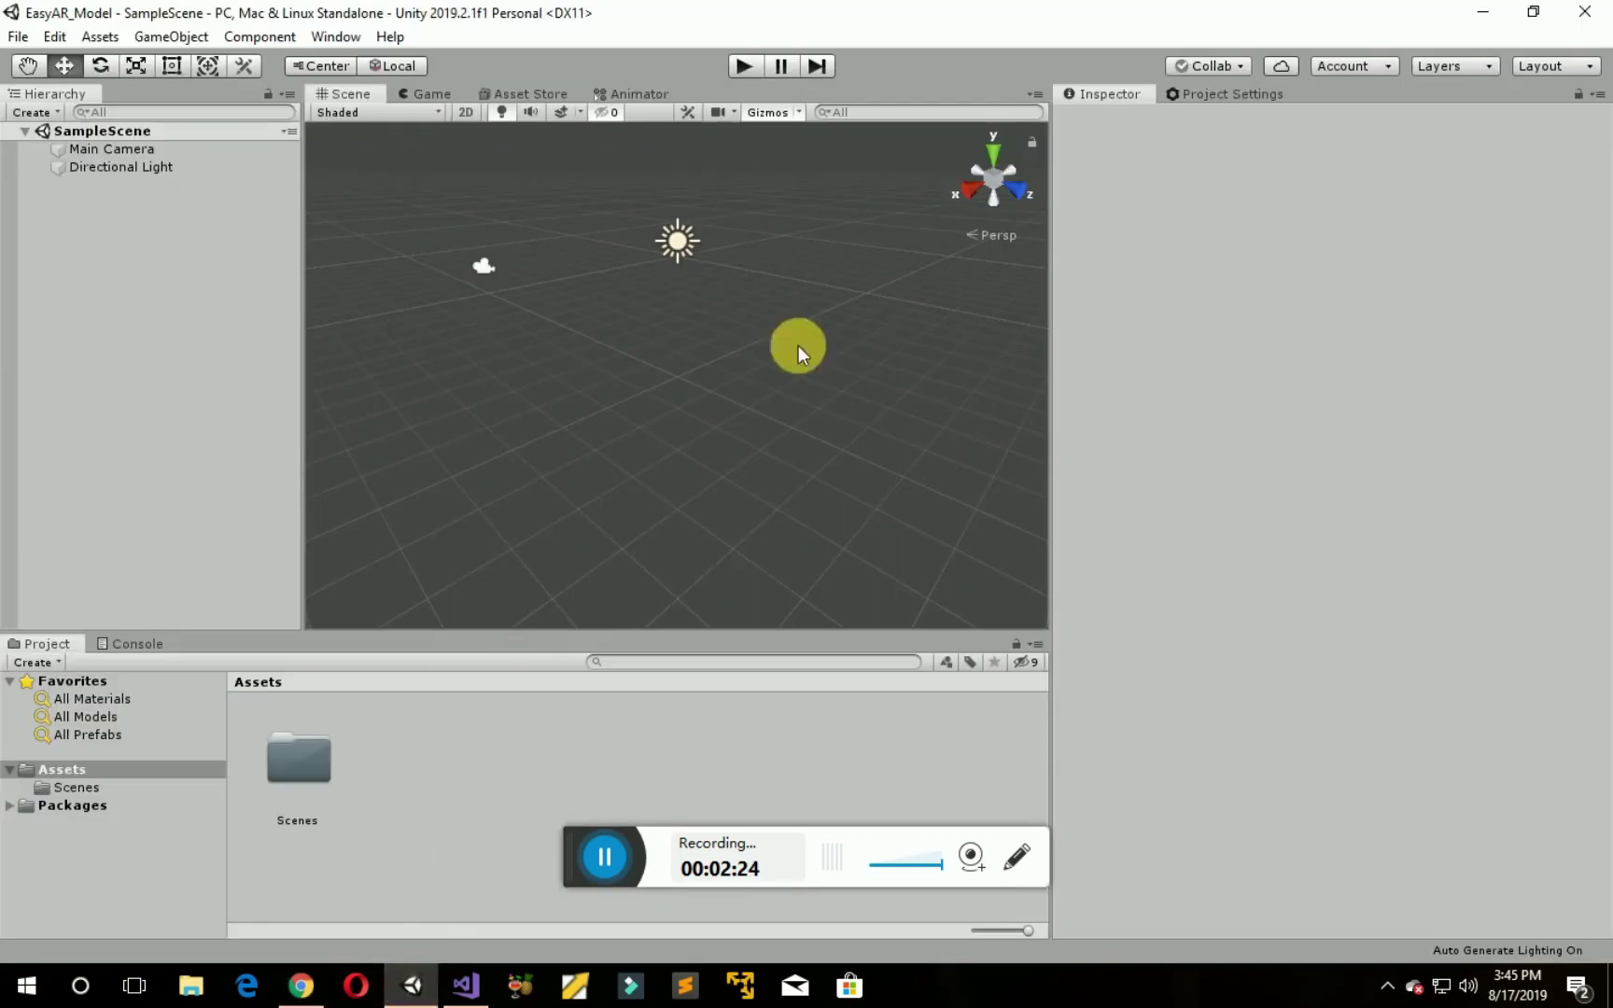
{"action": "left_click", "coordinate": [17, 36]}
{"action": "left_click", "coordinate": [126, 259]}
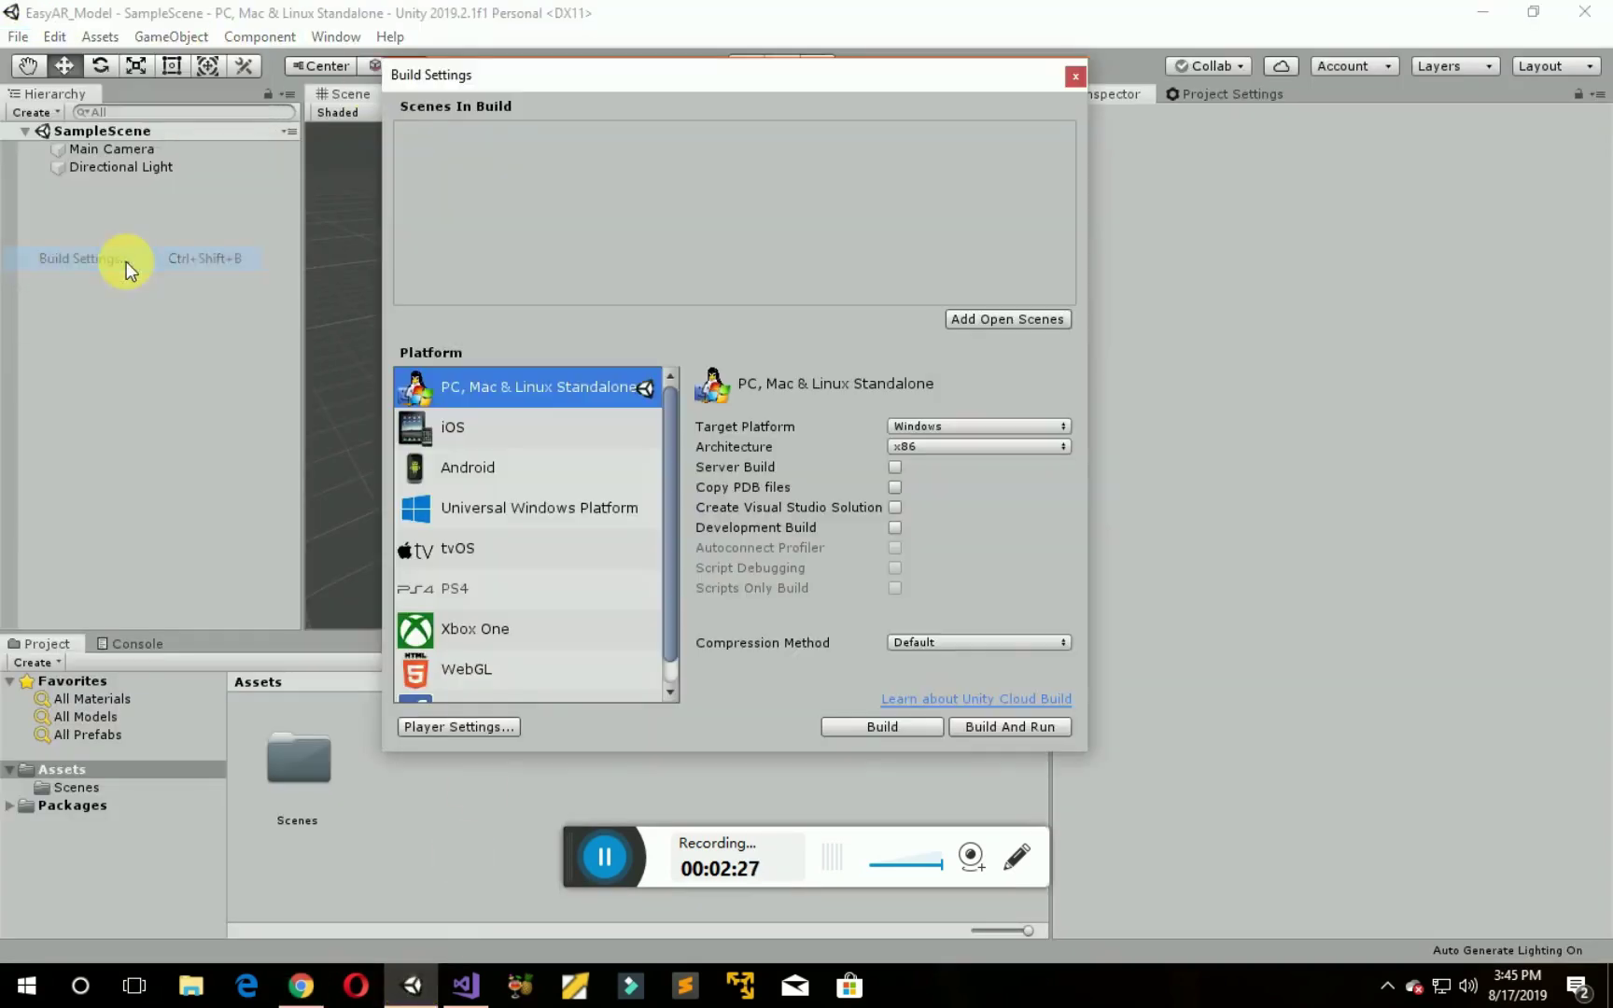
{"action": "left_click", "coordinate": [512, 472]}
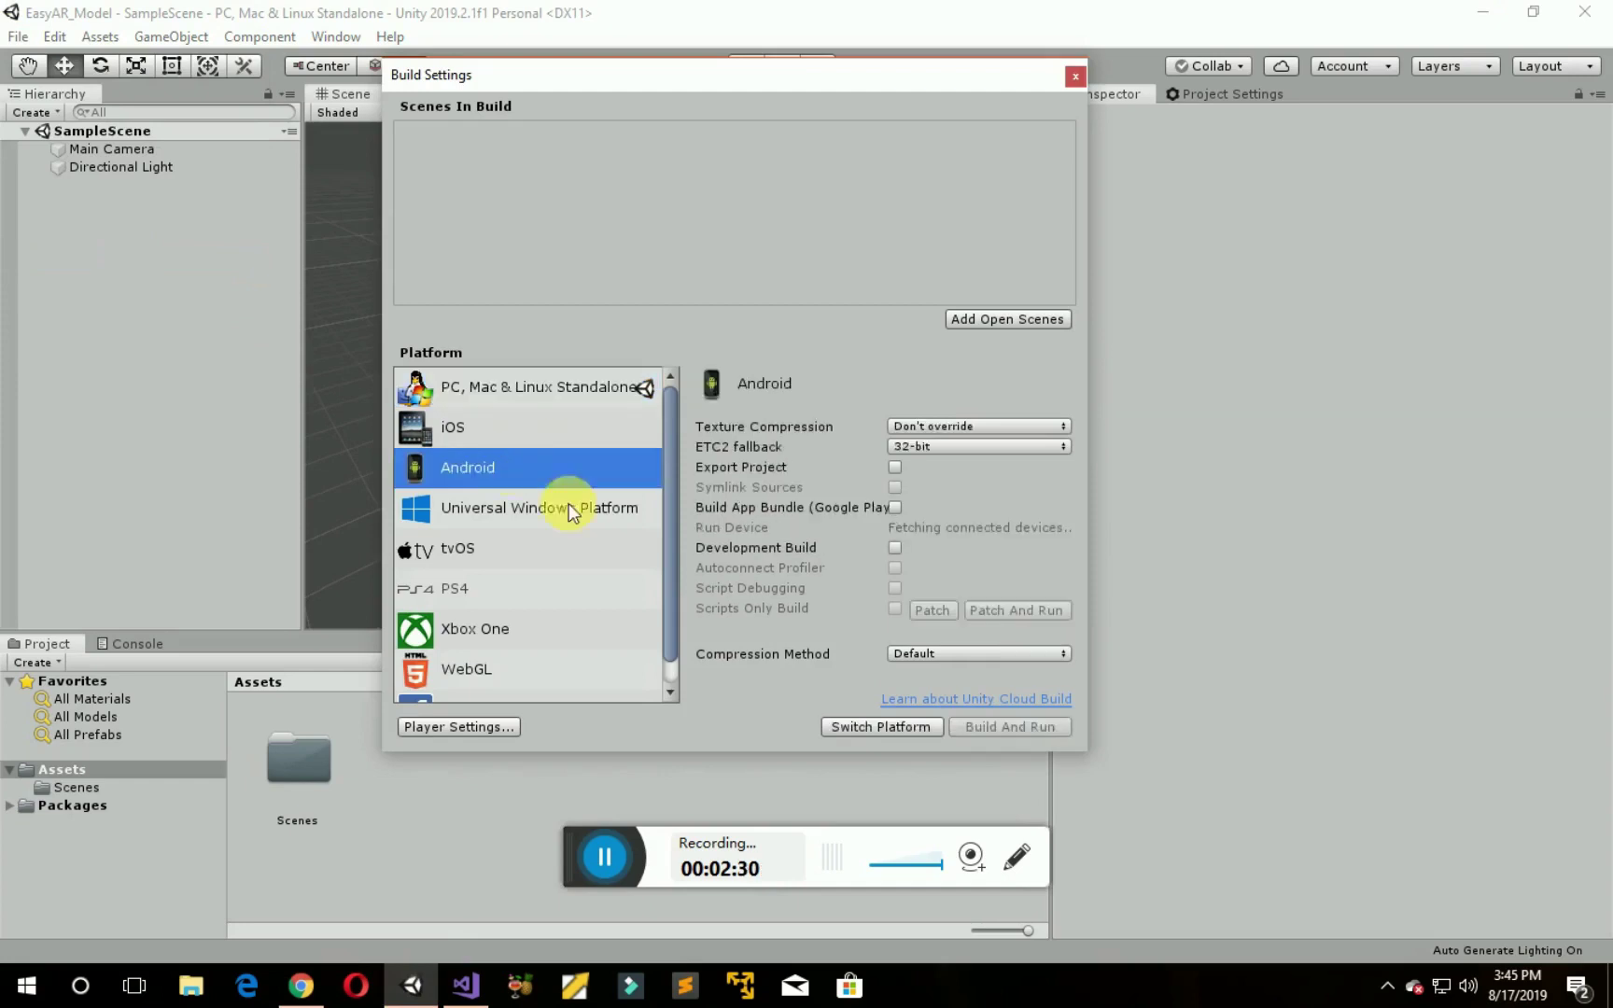
{"action": "left_click", "coordinate": [887, 726]}
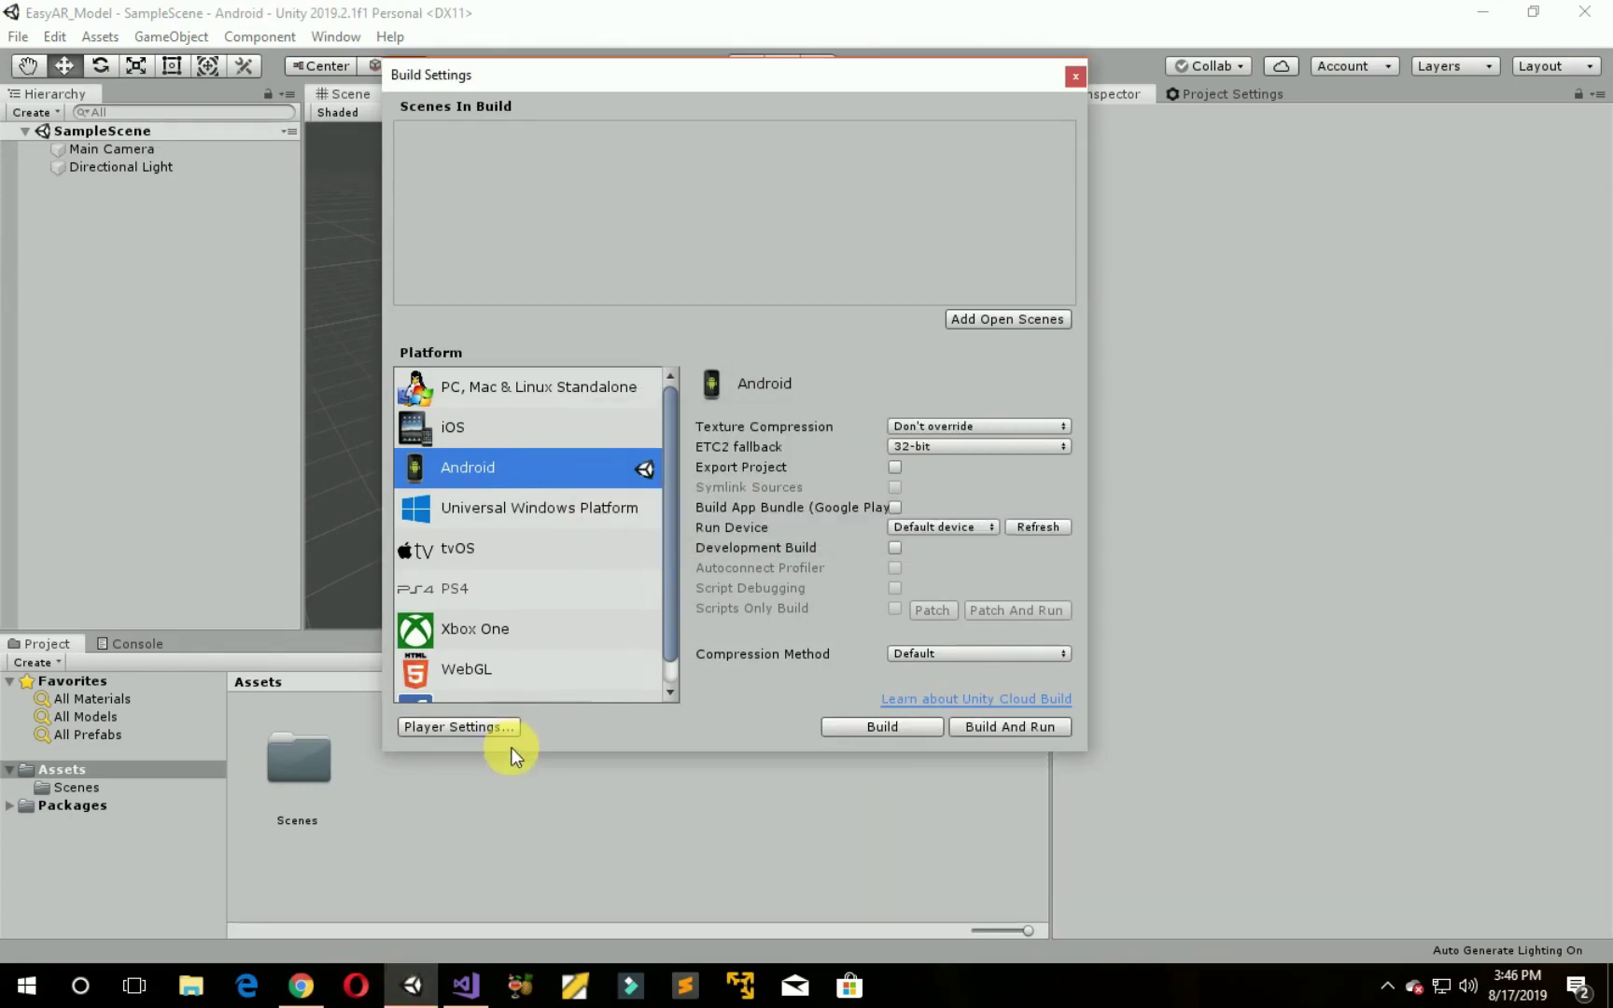
Step: Open the Android Player settings and select the Package Name field
{"action": "left_click", "coordinate": [497, 728]}
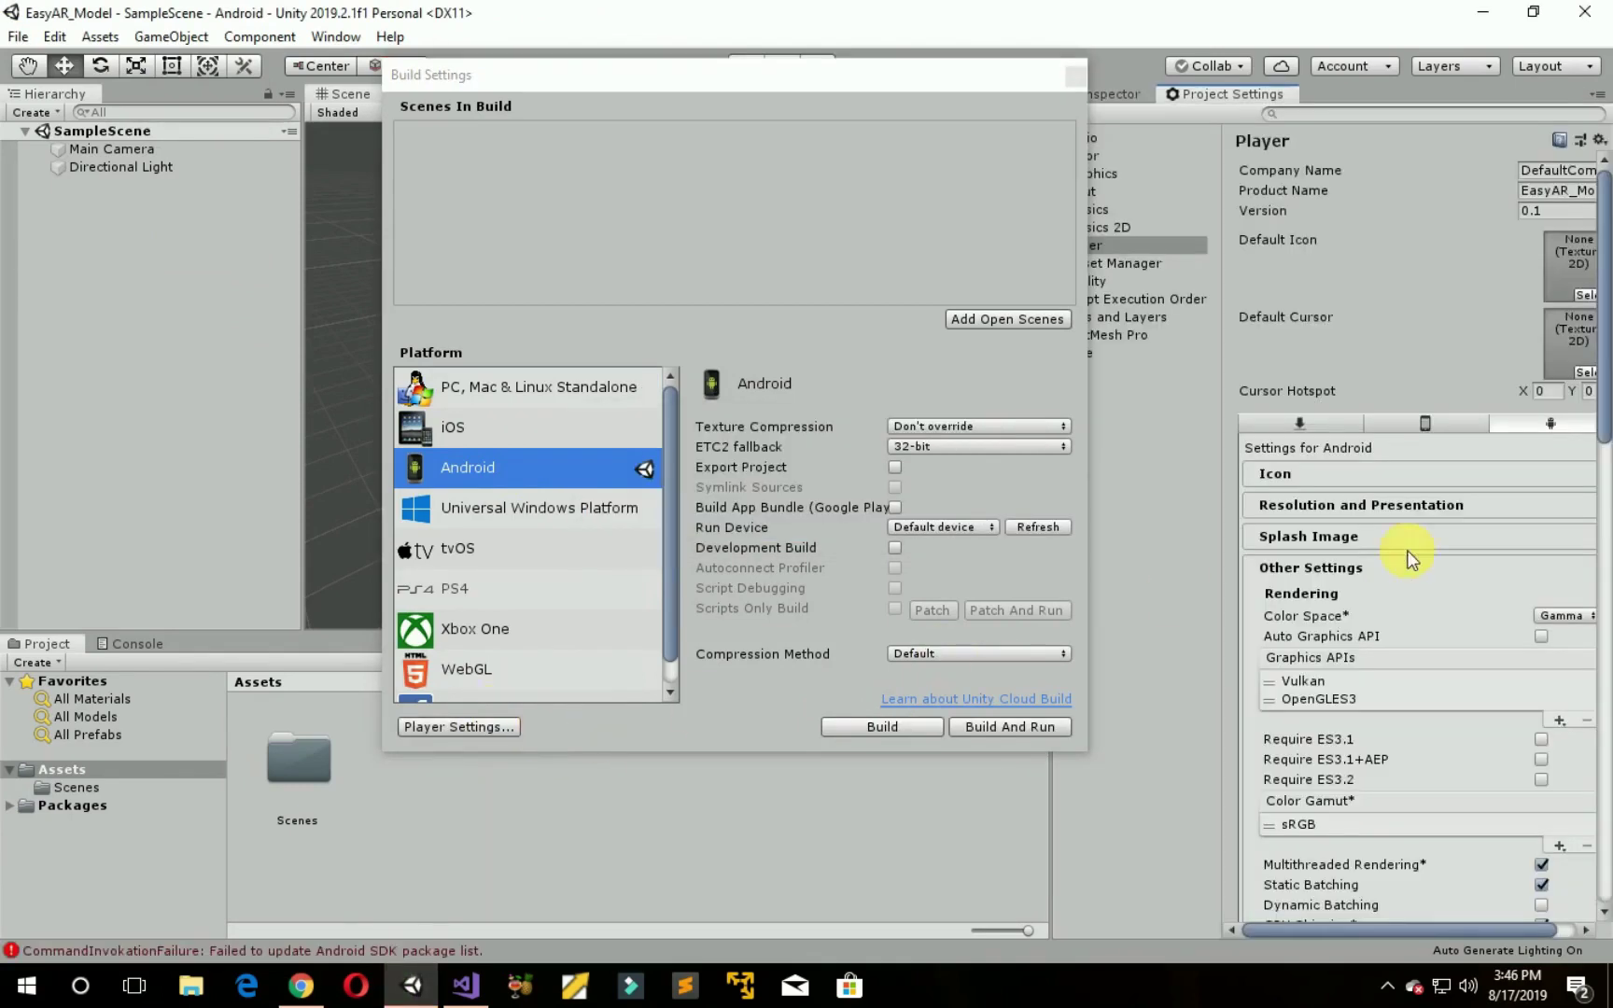
{"action": "scroll", "coordinate": [1444, 702], "scroll_direction": "down", "scroll_amount": 2}
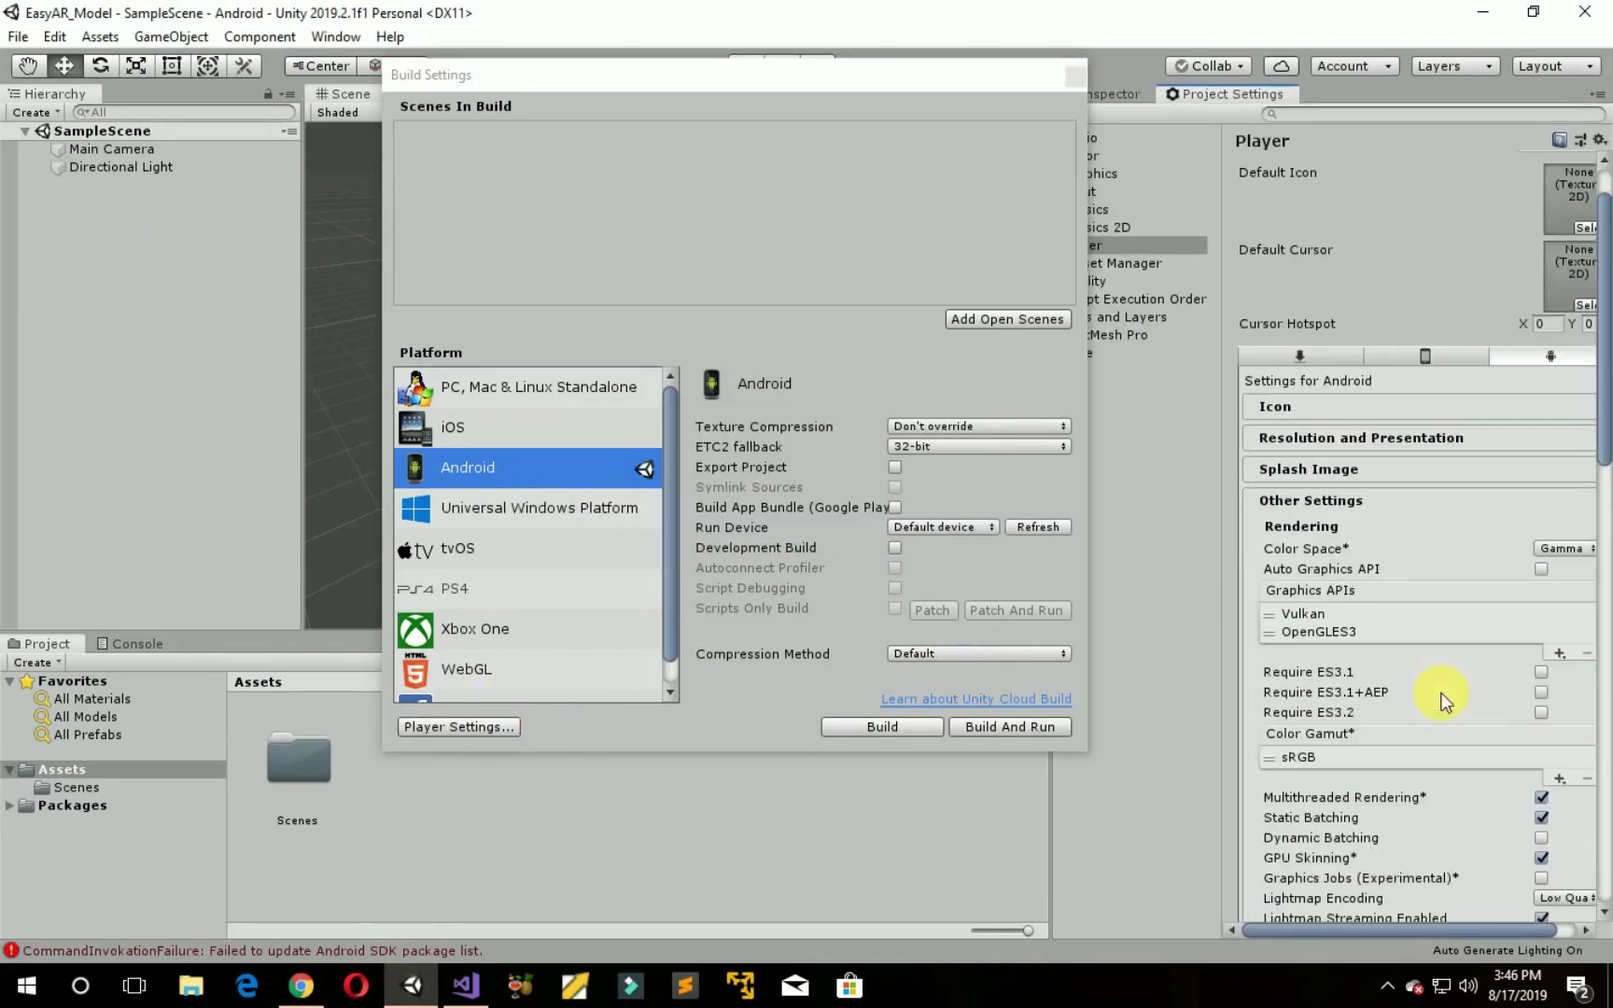
{"action": "left_click", "coordinate": [1315, 499]}
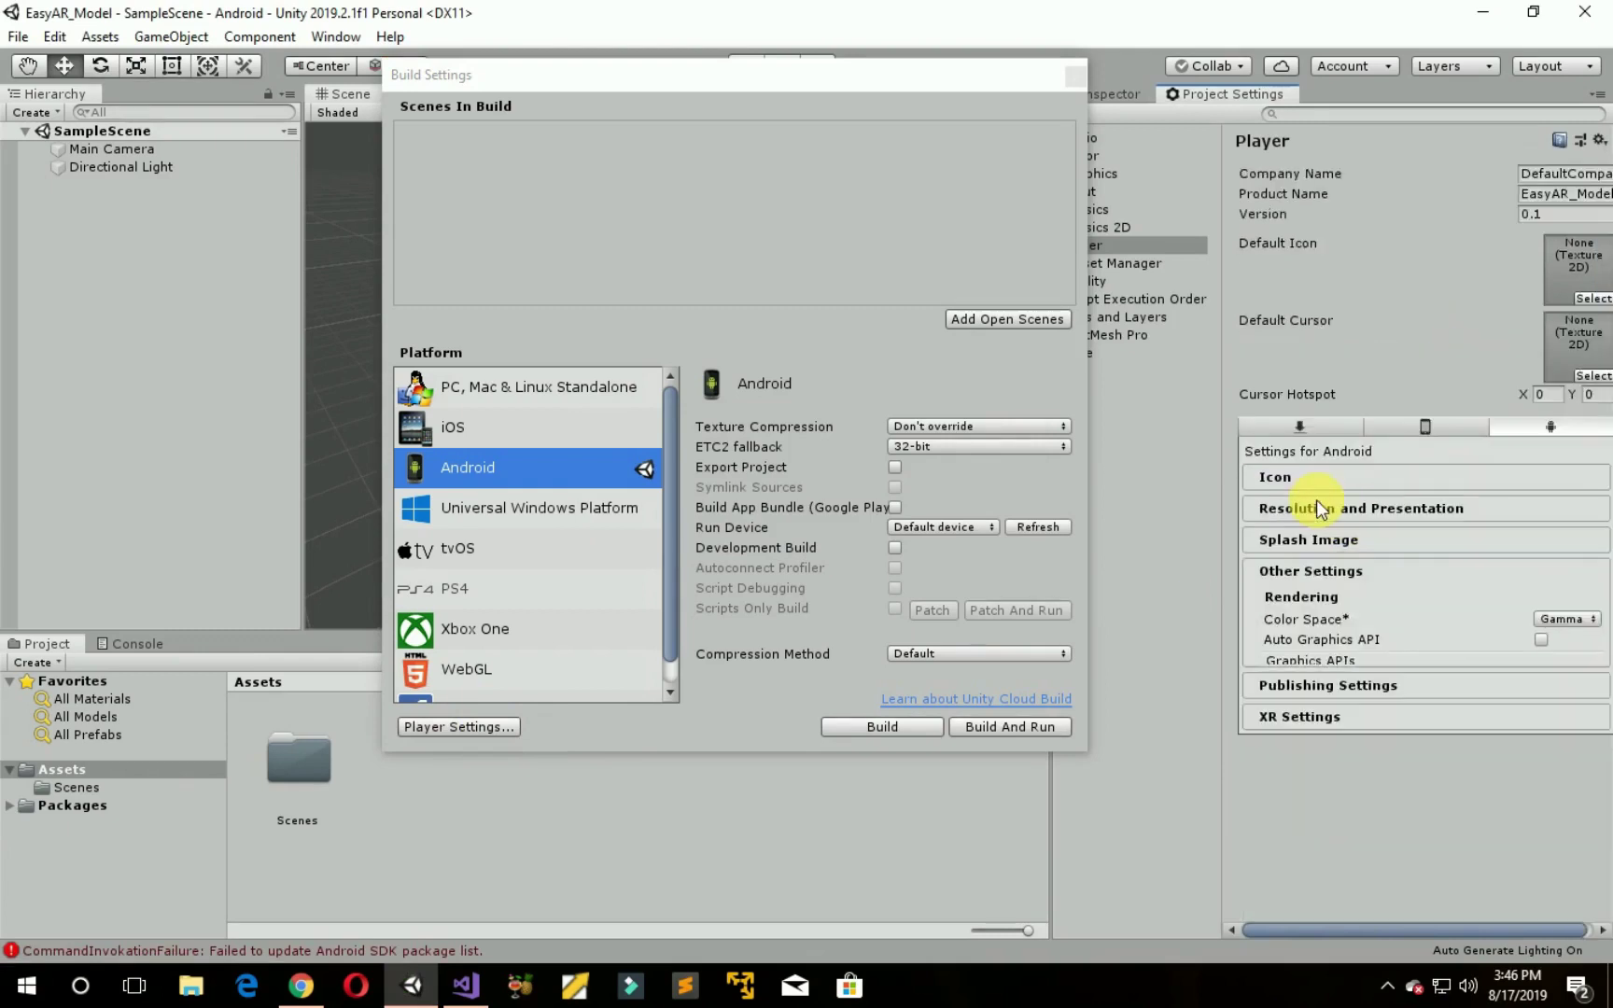
{"action": "left_click", "coordinate": [1356, 576]}
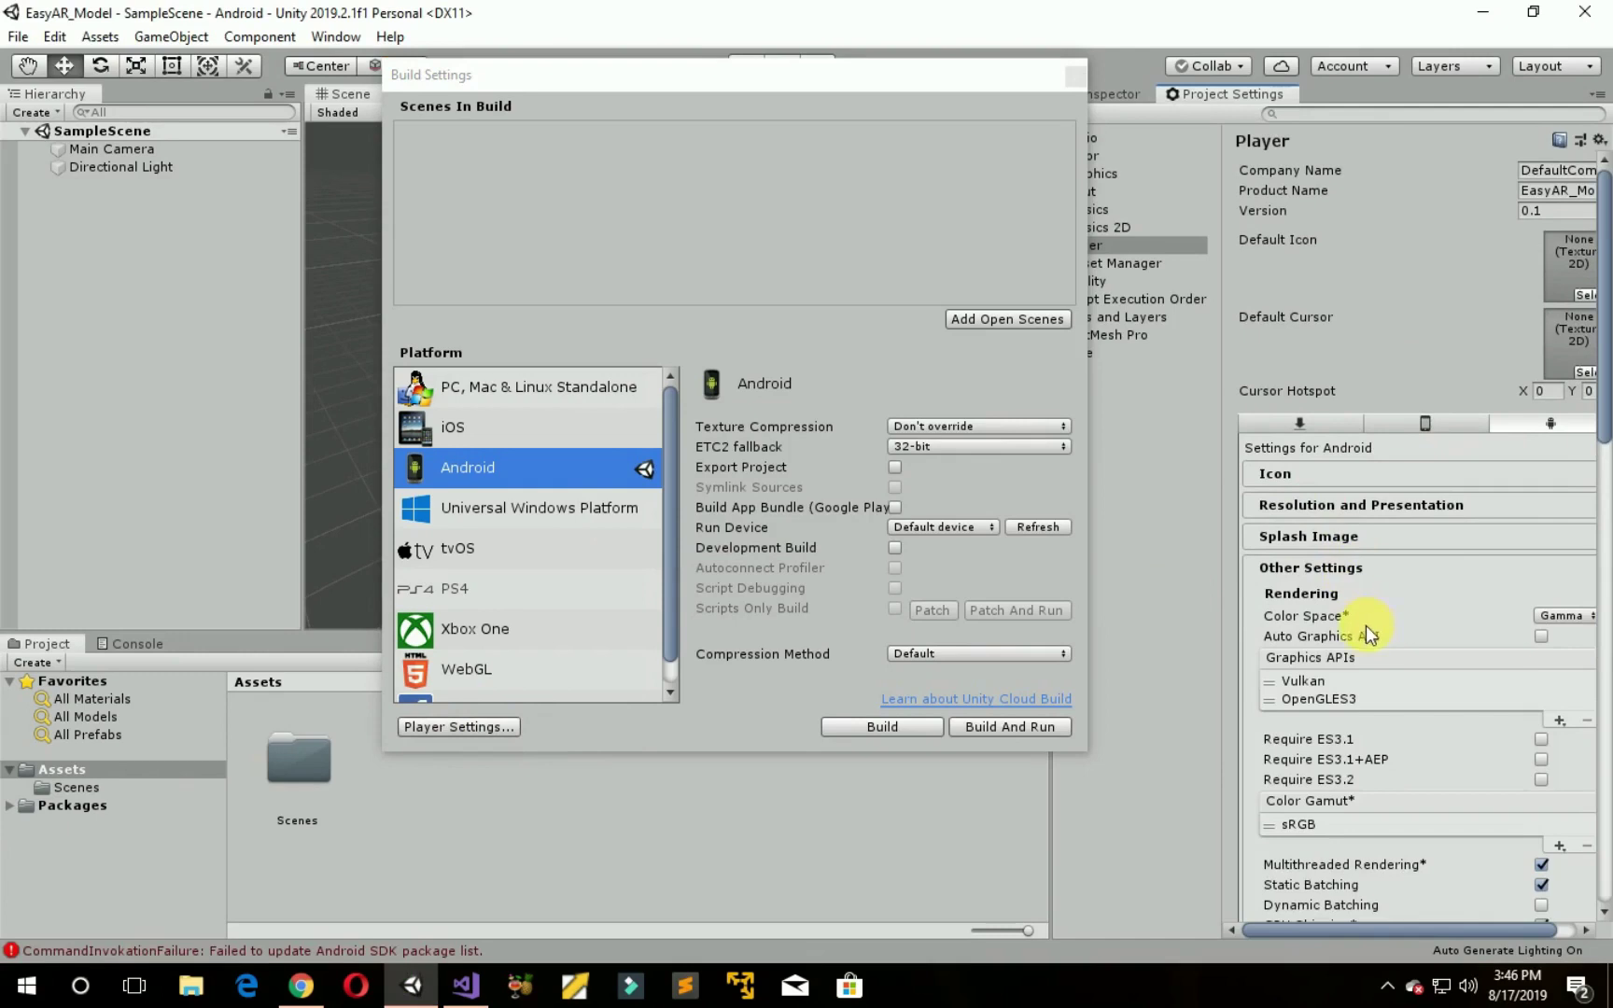
{"action": "scroll", "coordinate": [1363, 668], "scroll_direction": "down", "scroll_amount": 10}
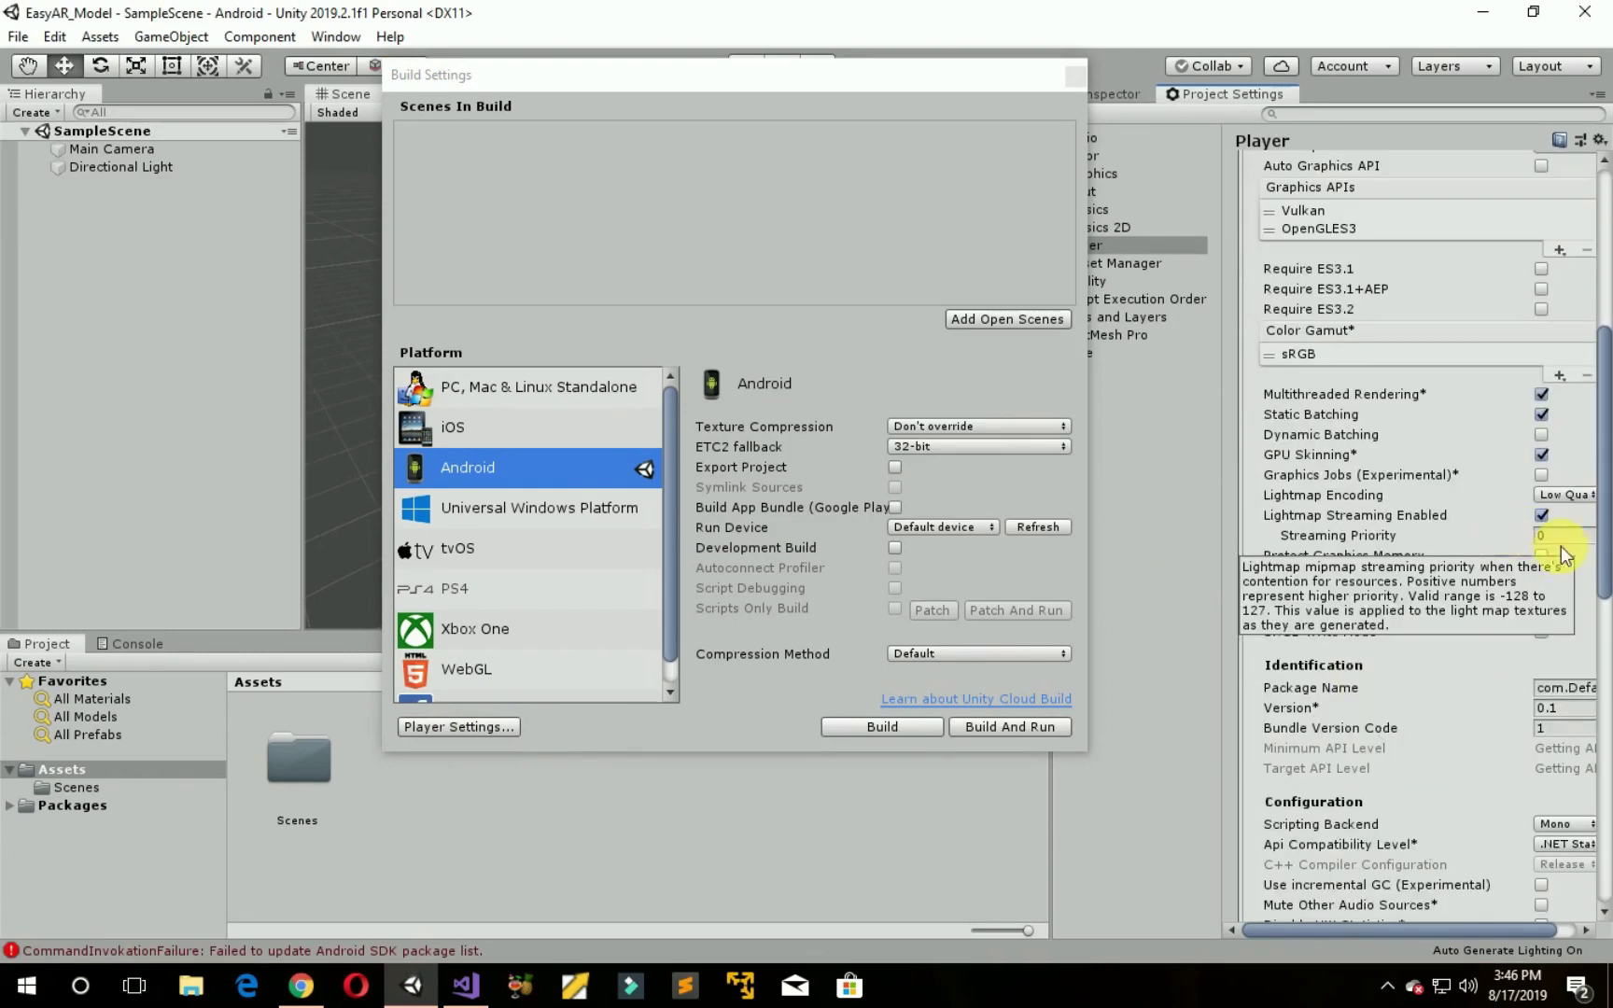
{"action": "left_click", "coordinate": [1565, 689]}
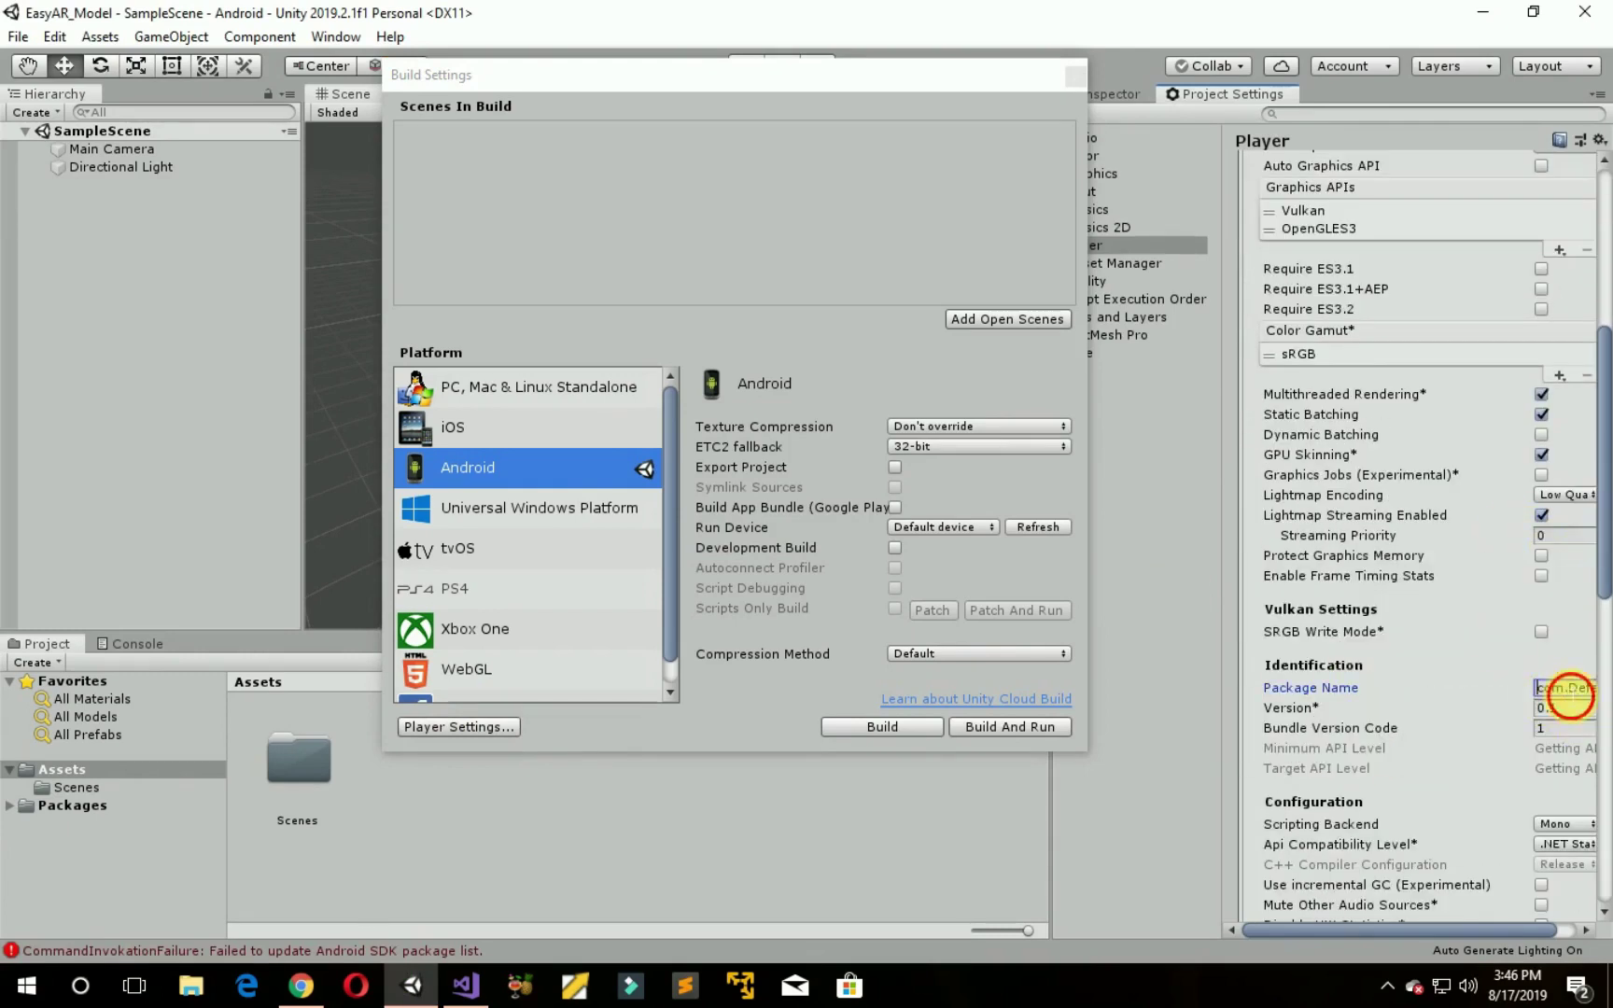
Step: Copy com.zeanex.easyartest from the EasyAR_Test license and paste it as the Package Name
{"action": "left_click", "coordinate": [301, 985]}
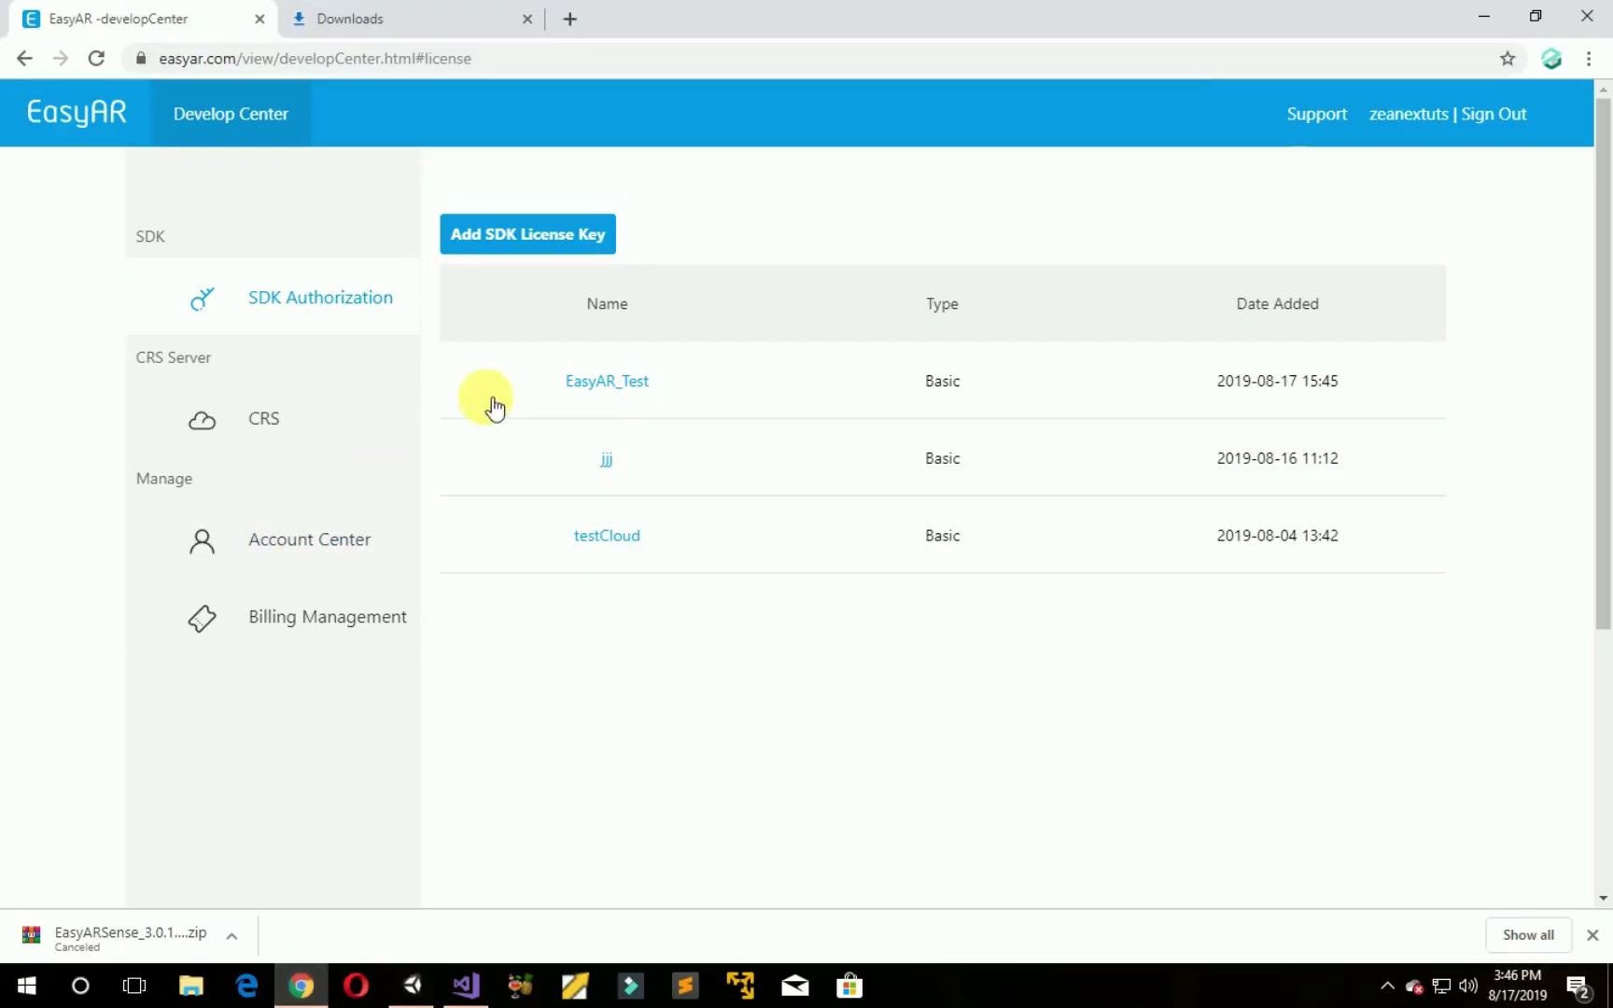
{"action": "scroll", "coordinate": [785, 560], "scroll_direction": "down", "scroll_amount": 1}
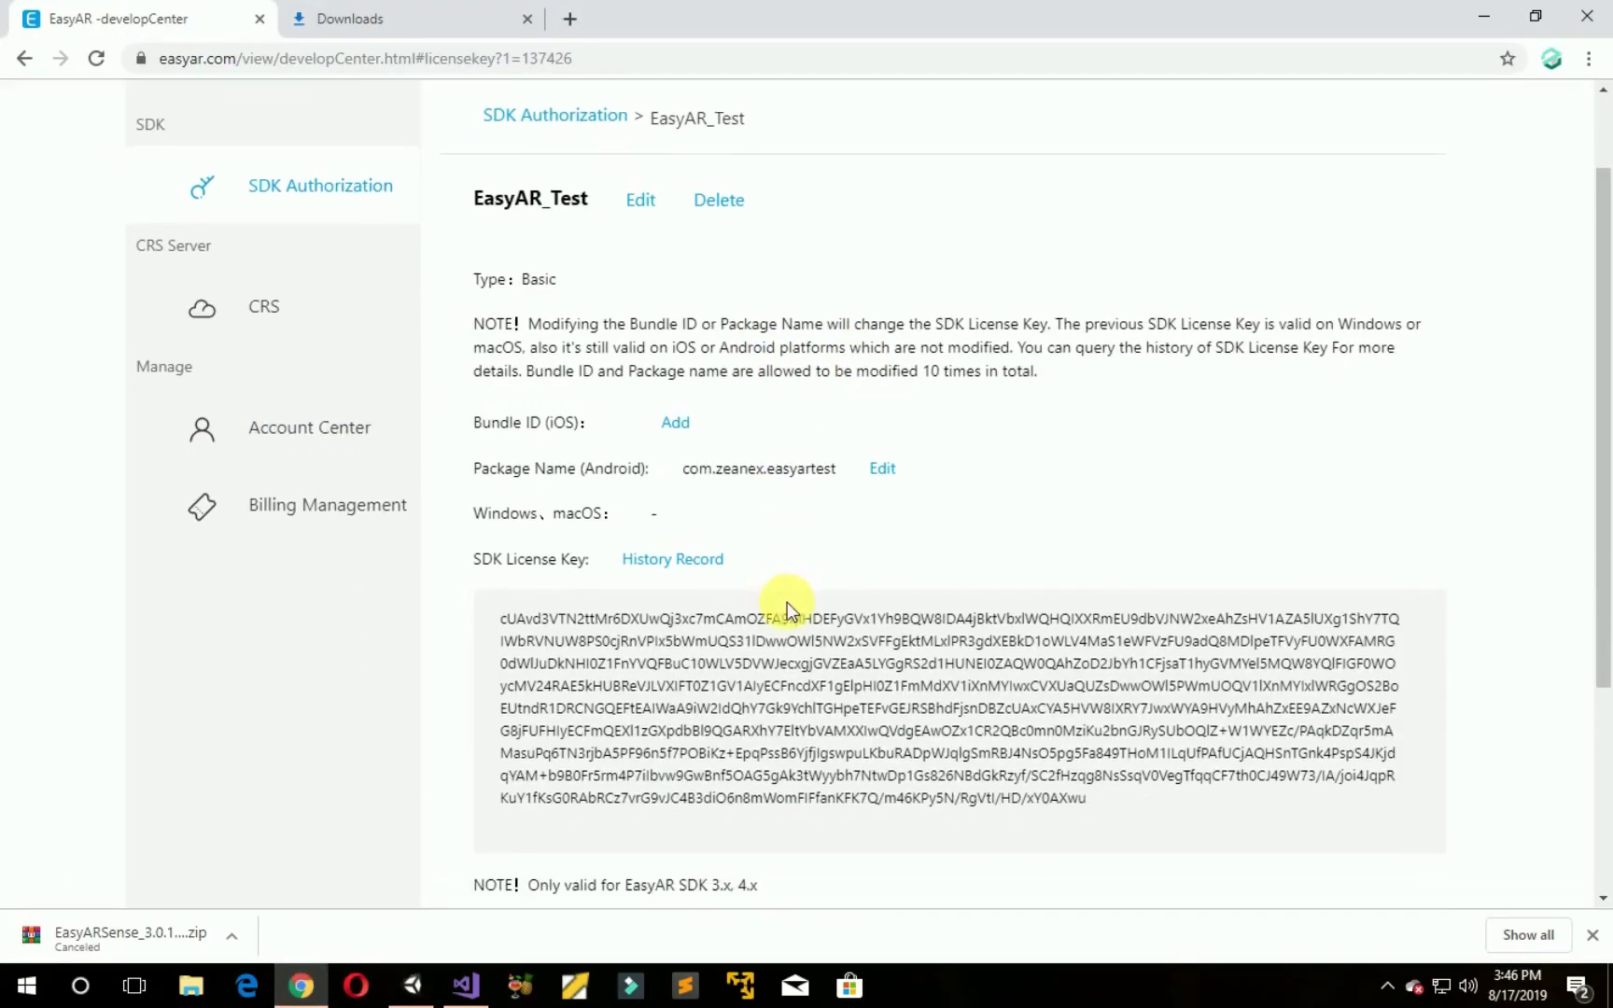
{"action": "left_click_drag", "start_coordinate": [693, 474], "coordinate": [840, 472]}
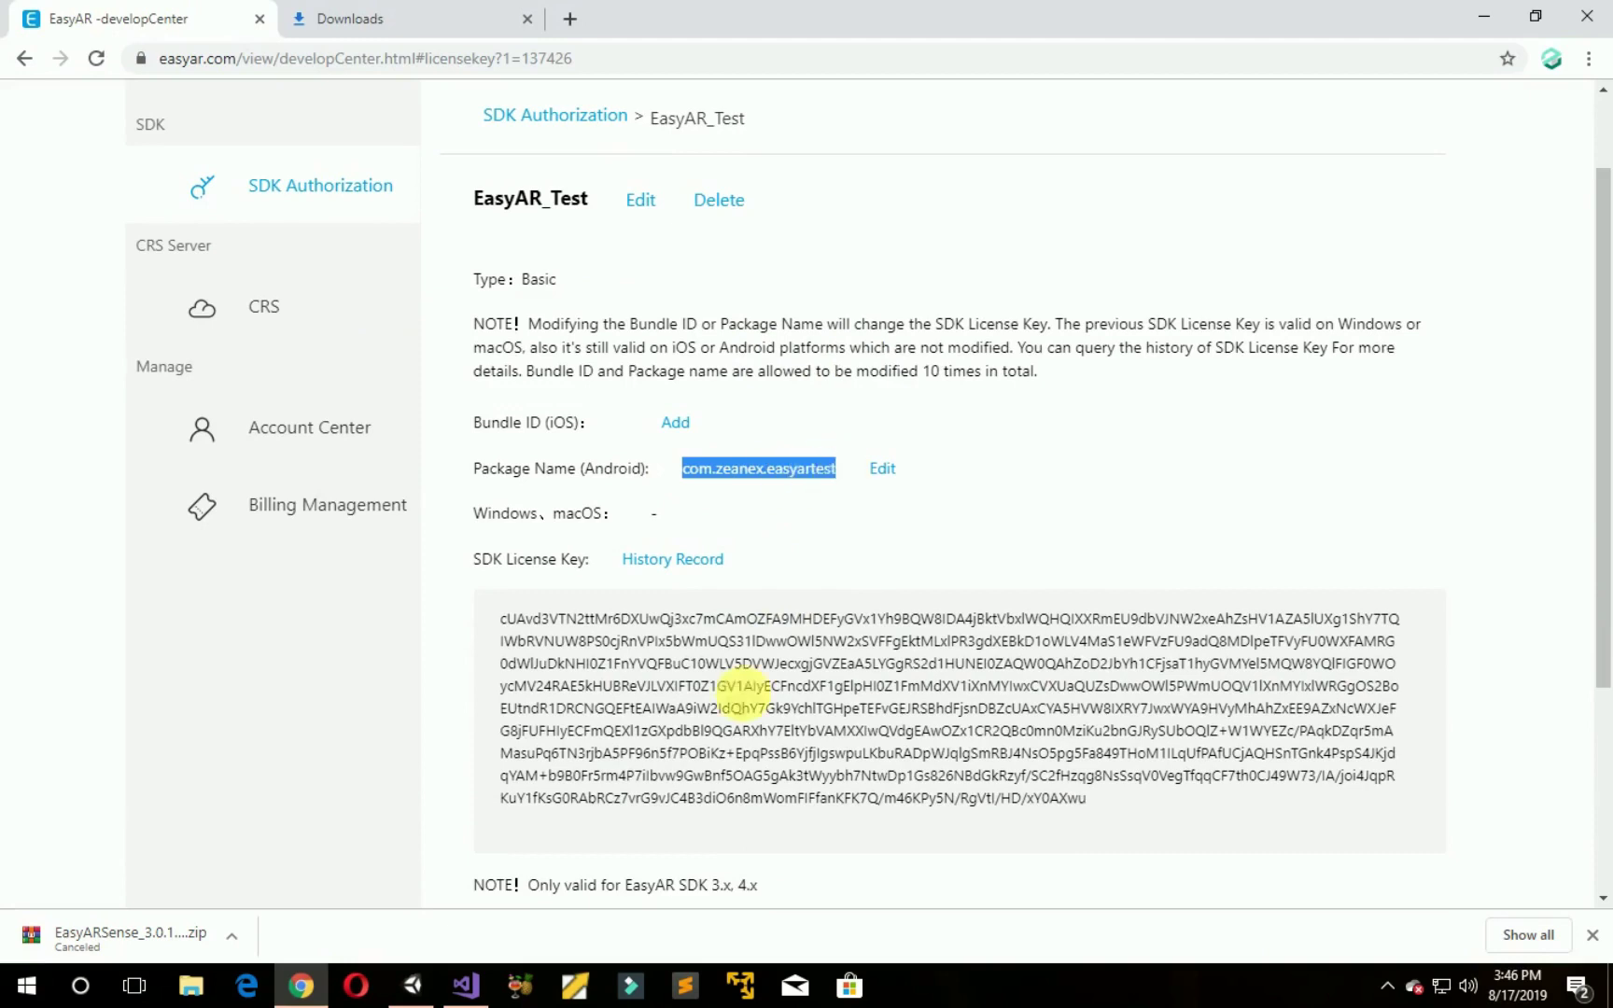
{"action": "left_click", "coordinate": [411, 985]}
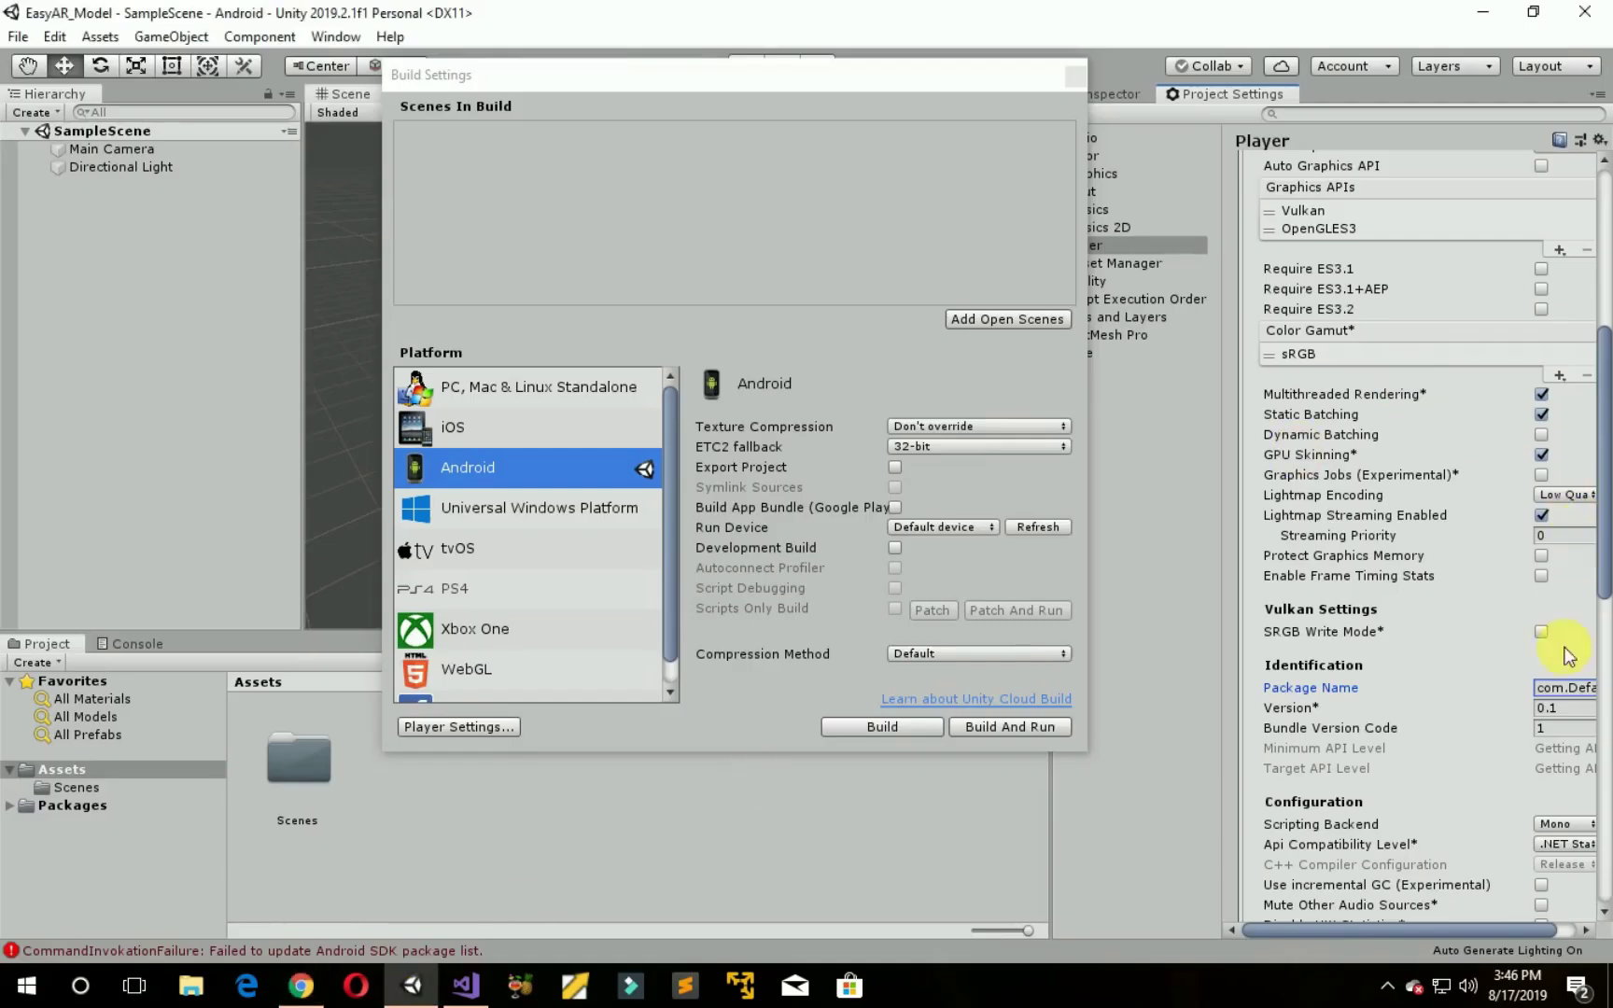
{"action": "left_click", "coordinate": [1574, 690]}
{"action": "key", "text": "ctrl+v"}
{"action": "left_click_drag", "start_coordinate": [1354, 929], "coordinate": [1376, 929]}
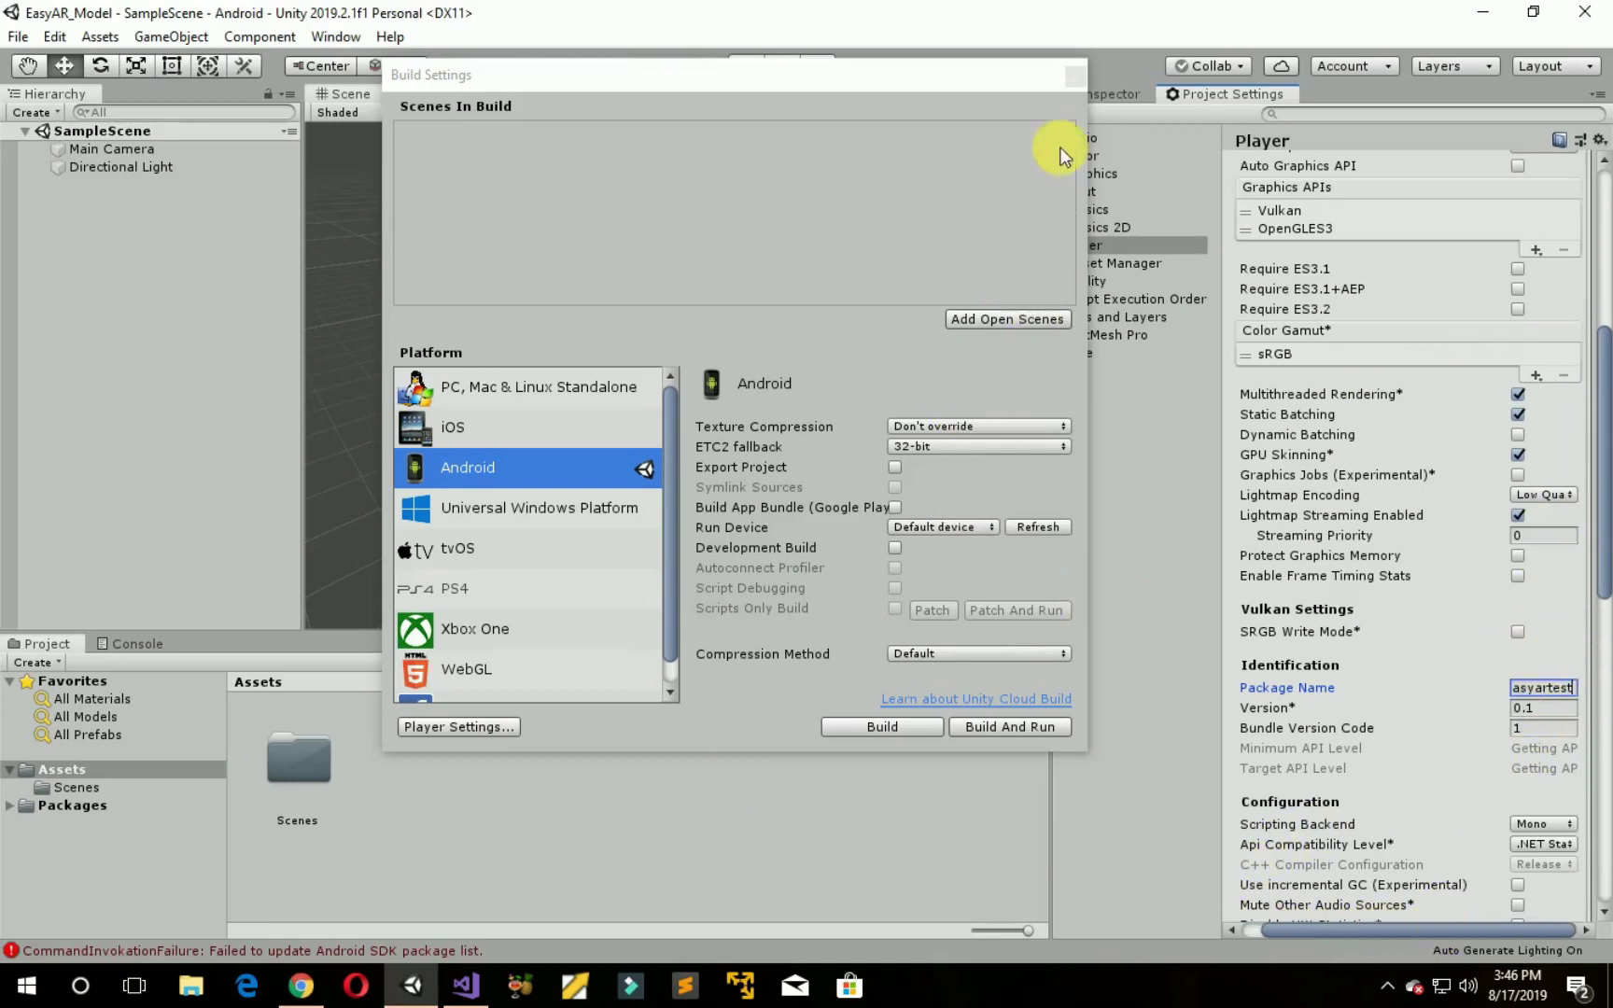
Step: Close Build Settings and import the EasyARSense_3.0.1-final_Basic unitypackage from the desktop
{"action": "left_click", "coordinate": [1075, 76]}
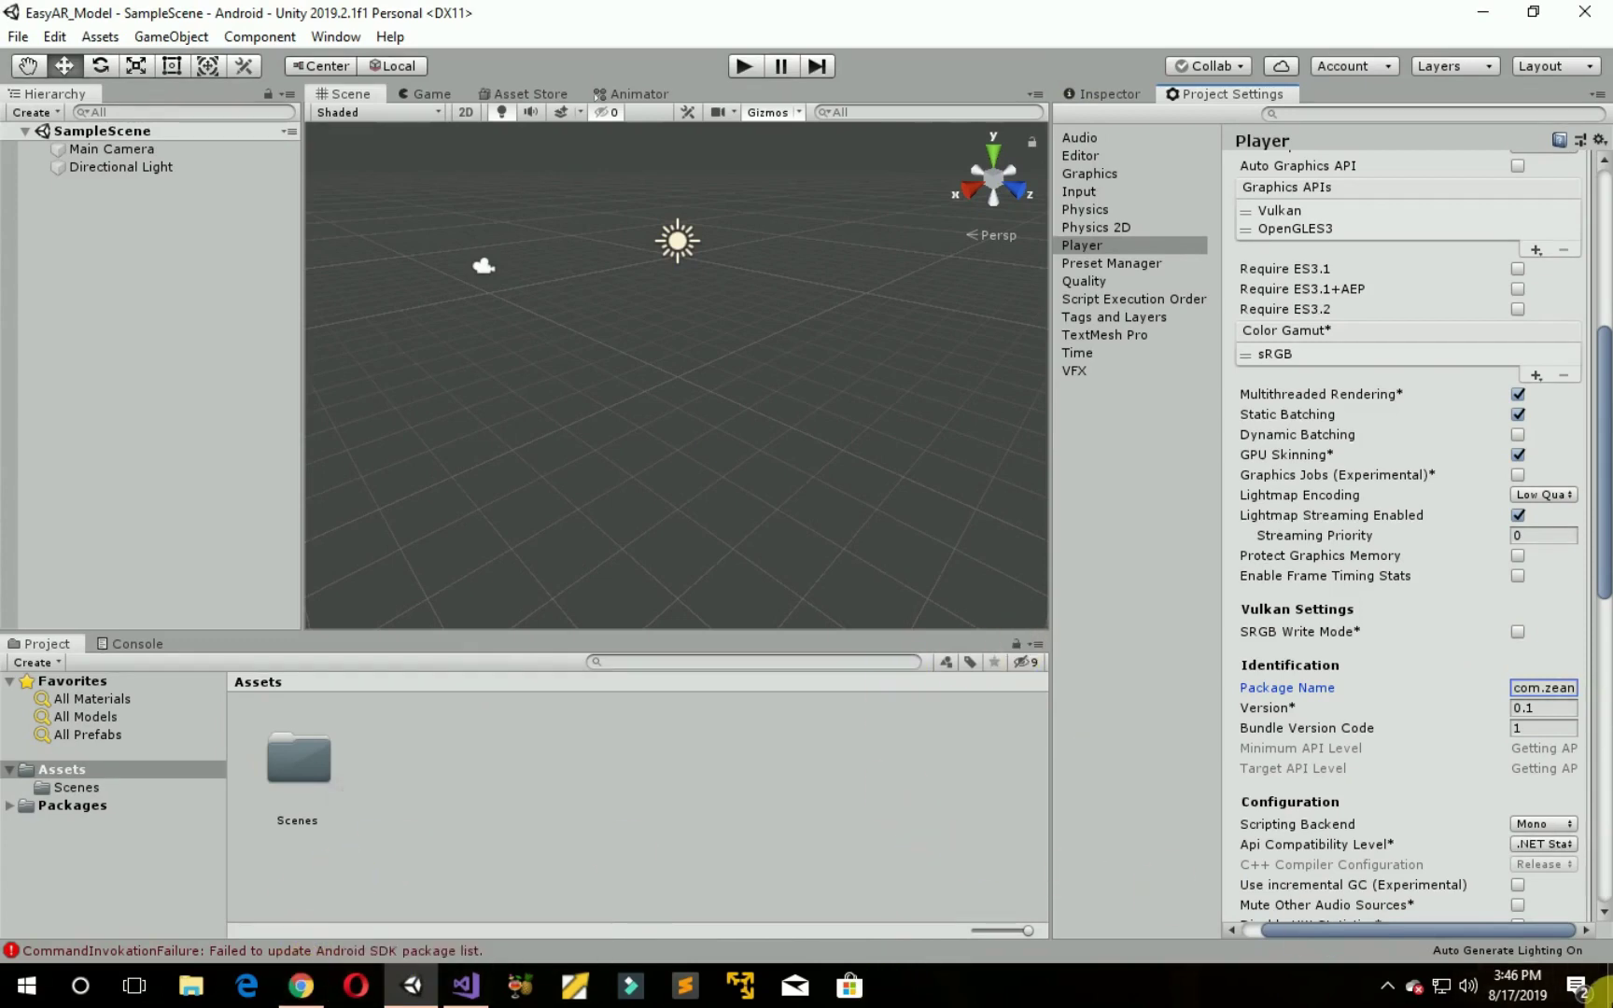
{"action": "left_click", "coordinate": [1609, 987]}
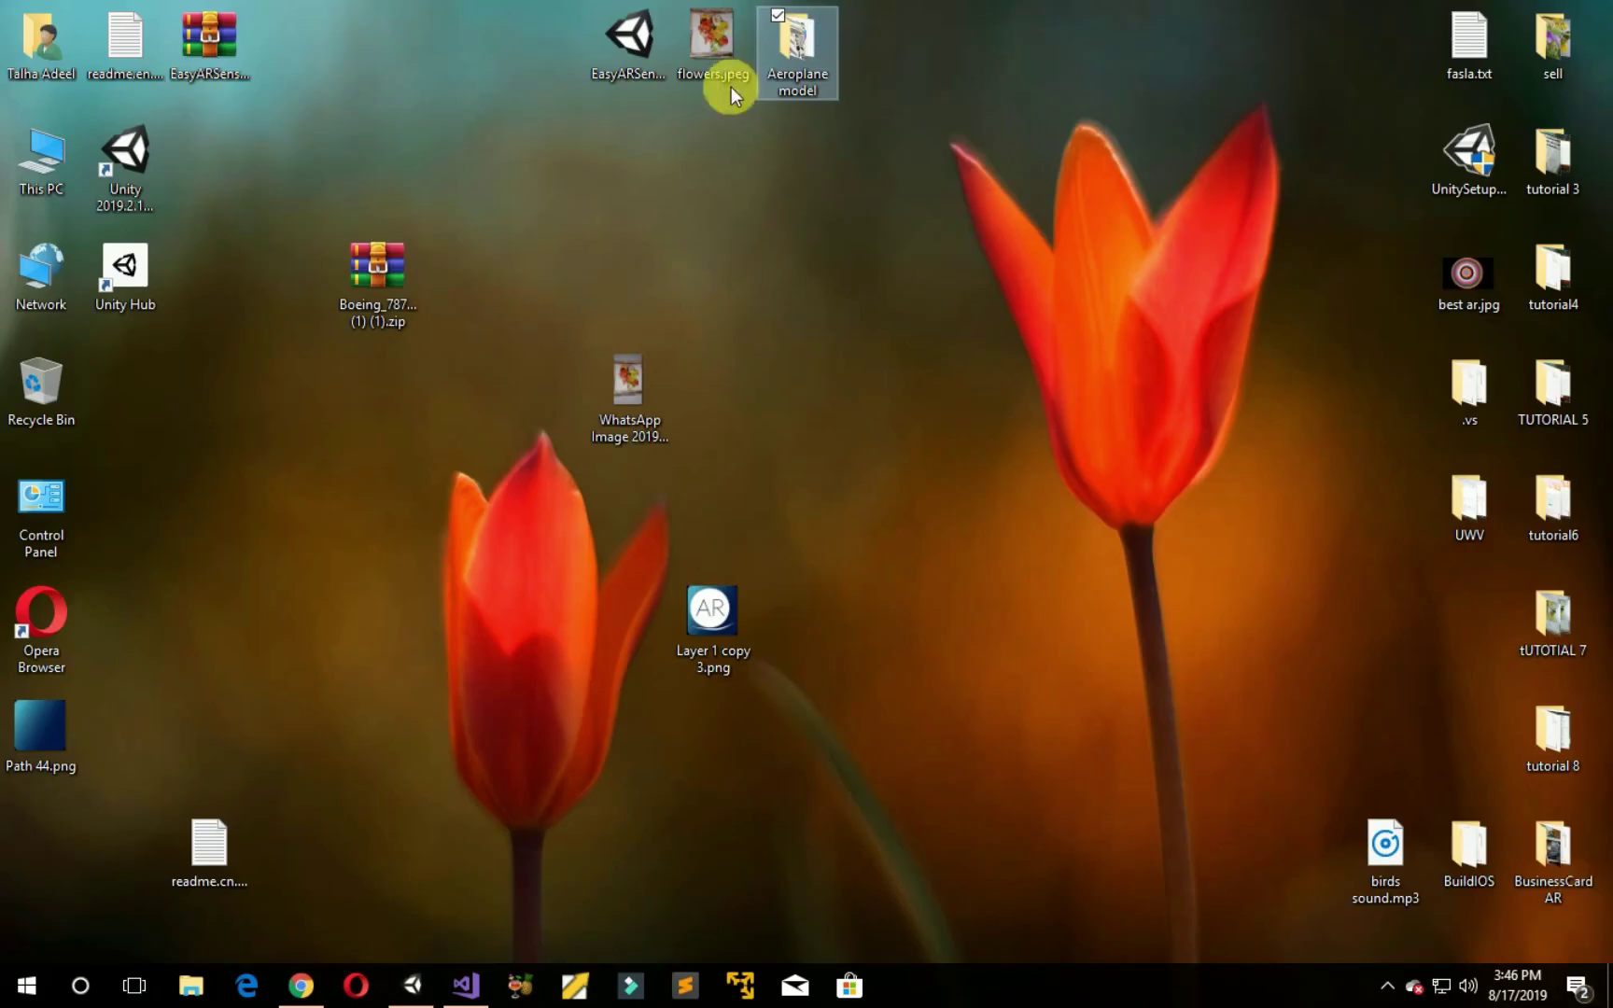
{"action": "left_click_drag", "start_coordinate": [641, 40], "coordinate": [137, 768]}
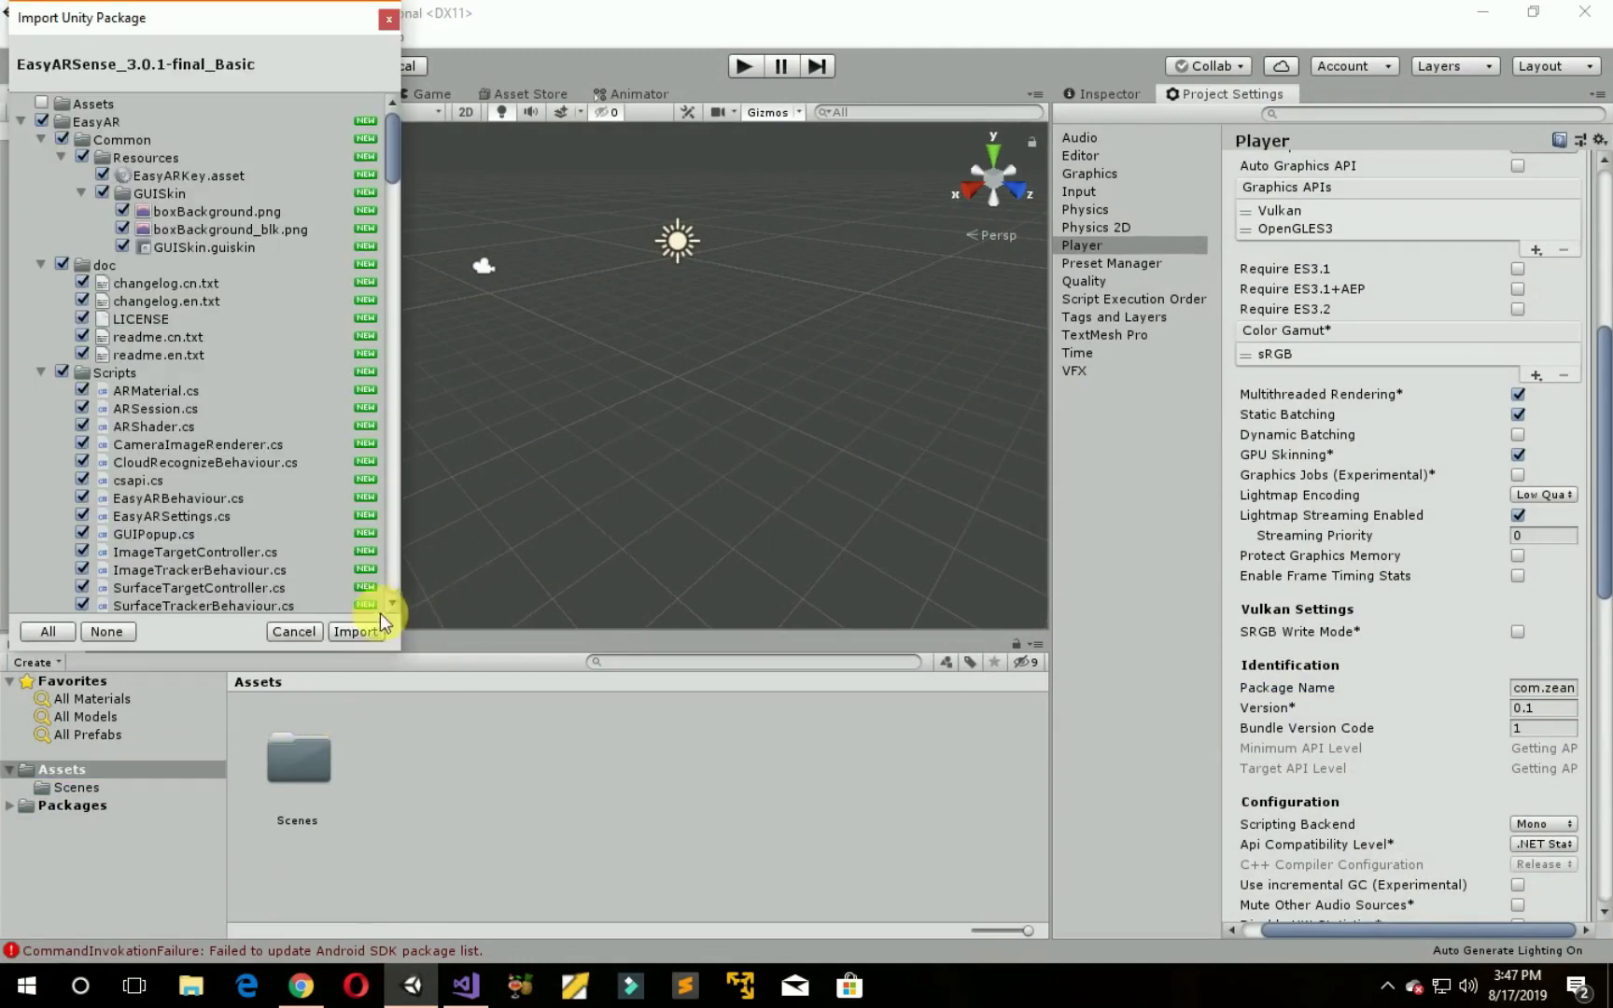
{"action": "left_click", "coordinate": [370, 633]}
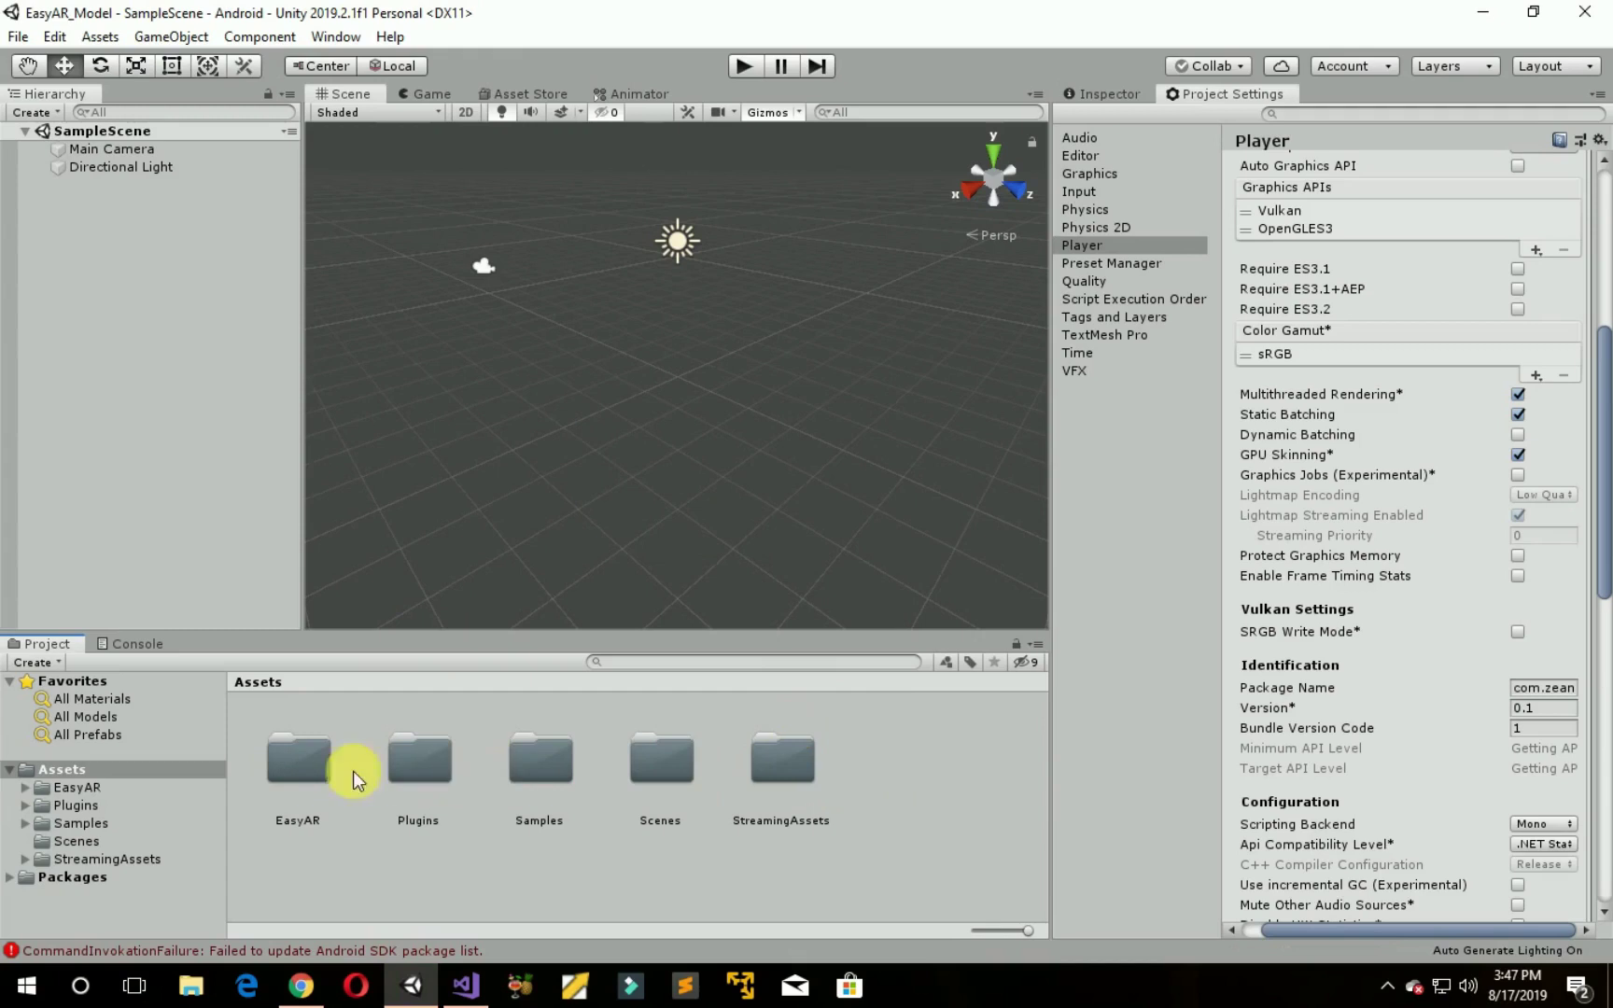
Step: Select the EasyARKey asset in Assets/EasyAR/Common/Resources and focus its Easy AR Key field
{"action": "double_click", "coordinate": [313, 768]}
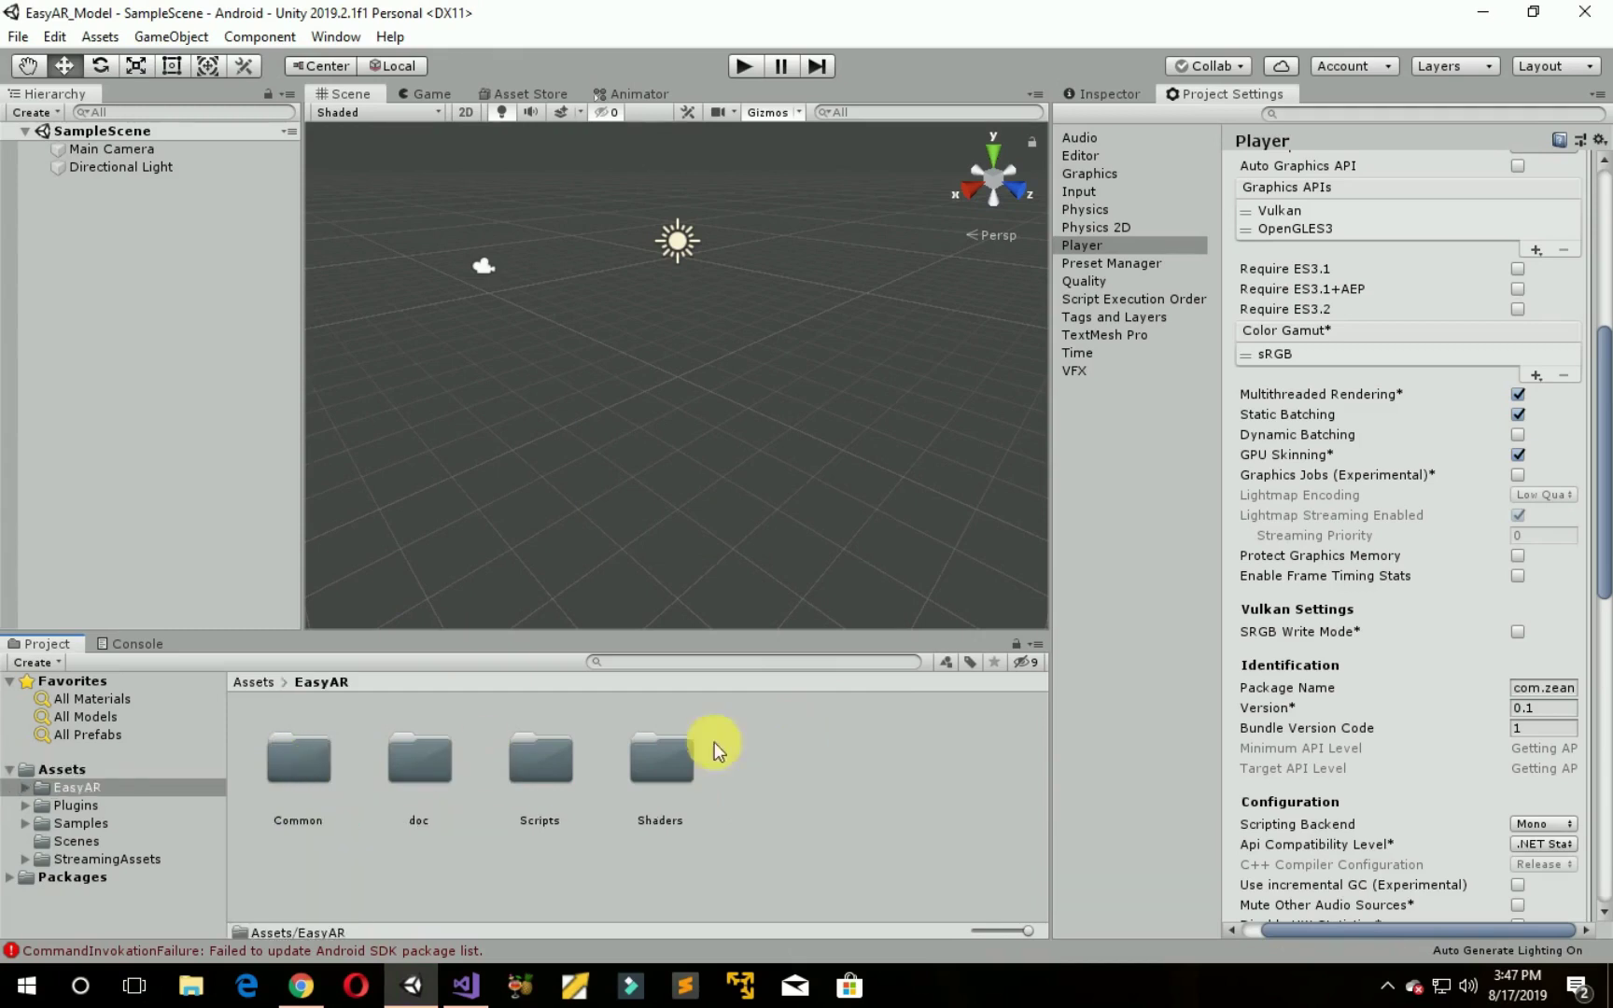
{"action": "double_click", "coordinate": [278, 774]}
{"action": "double_click", "coordinate": [297, 770]}
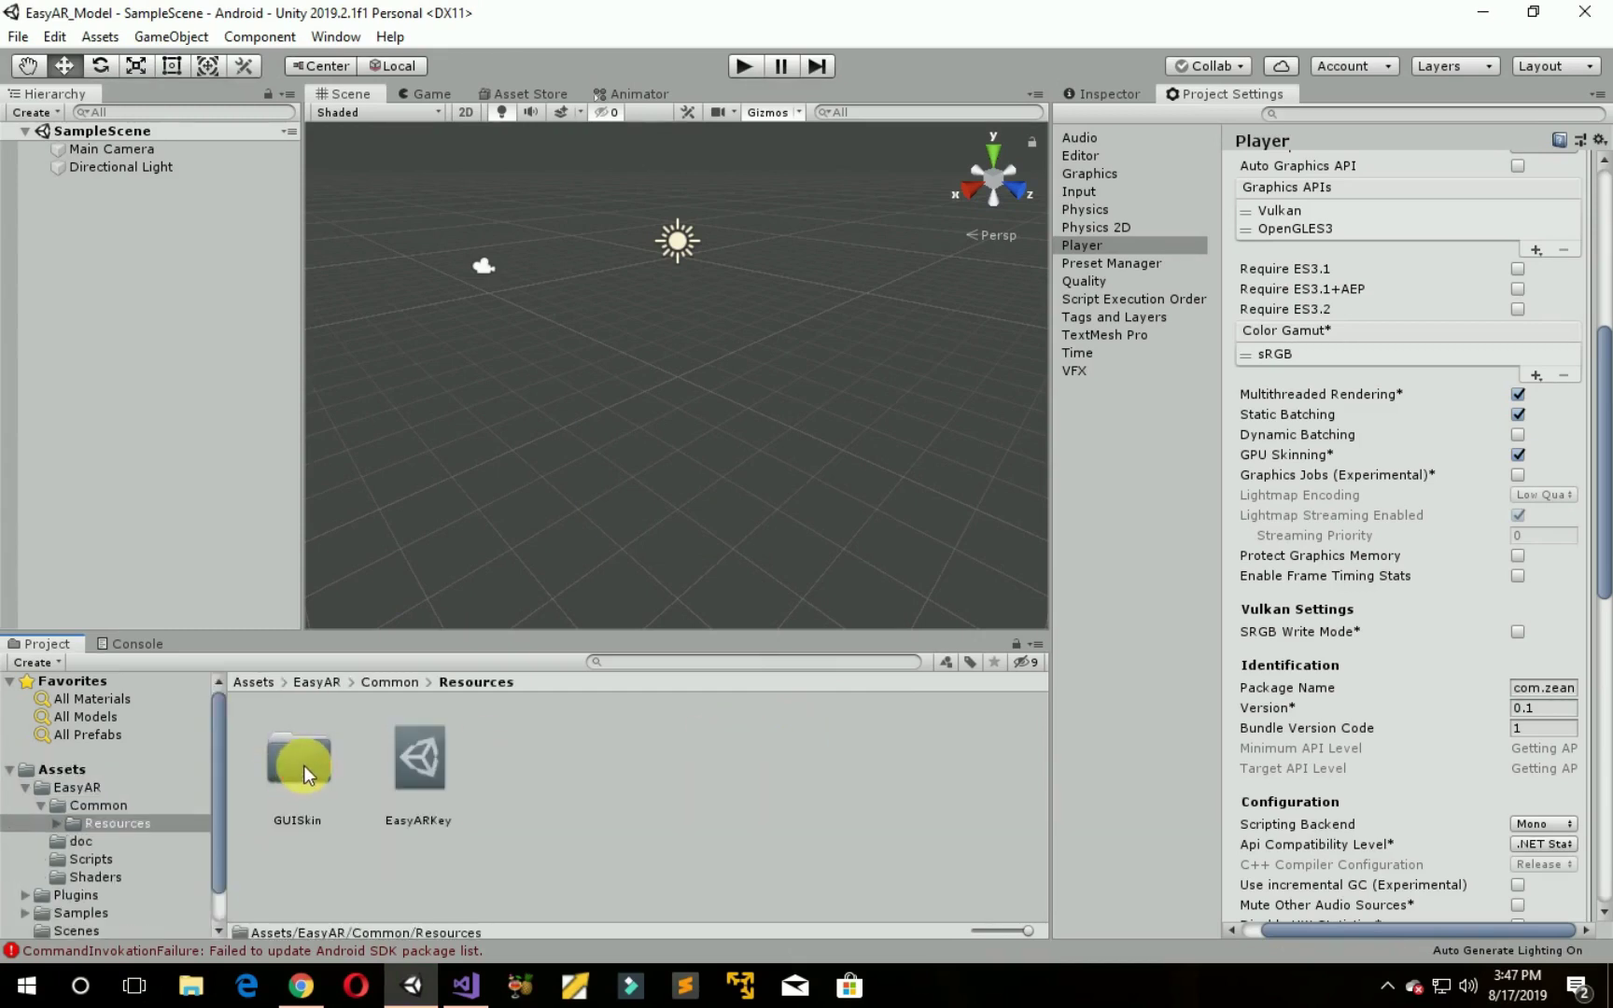
{"action": "left_click", "coordinate": [415, 756]}
{"action": "left_click", "coordinate": [1097, 241]}
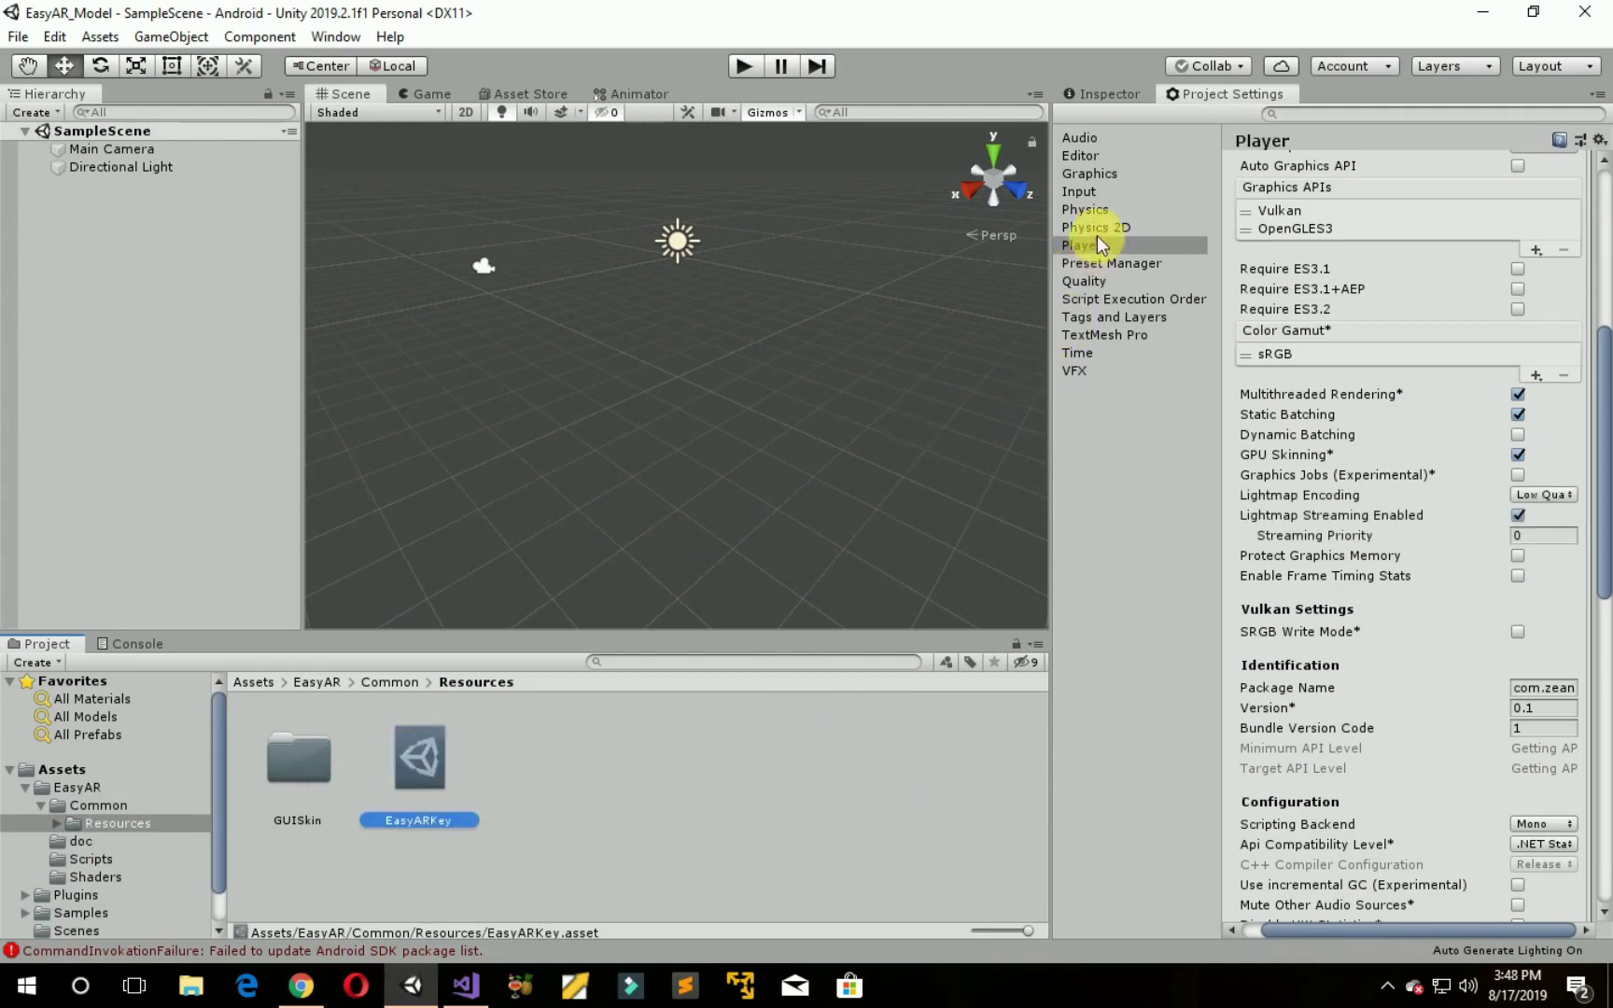
{"action": "left_click", "coordinate": [1096, 93]}
{"action": "left_click", "coordinate": [1204, 210]}
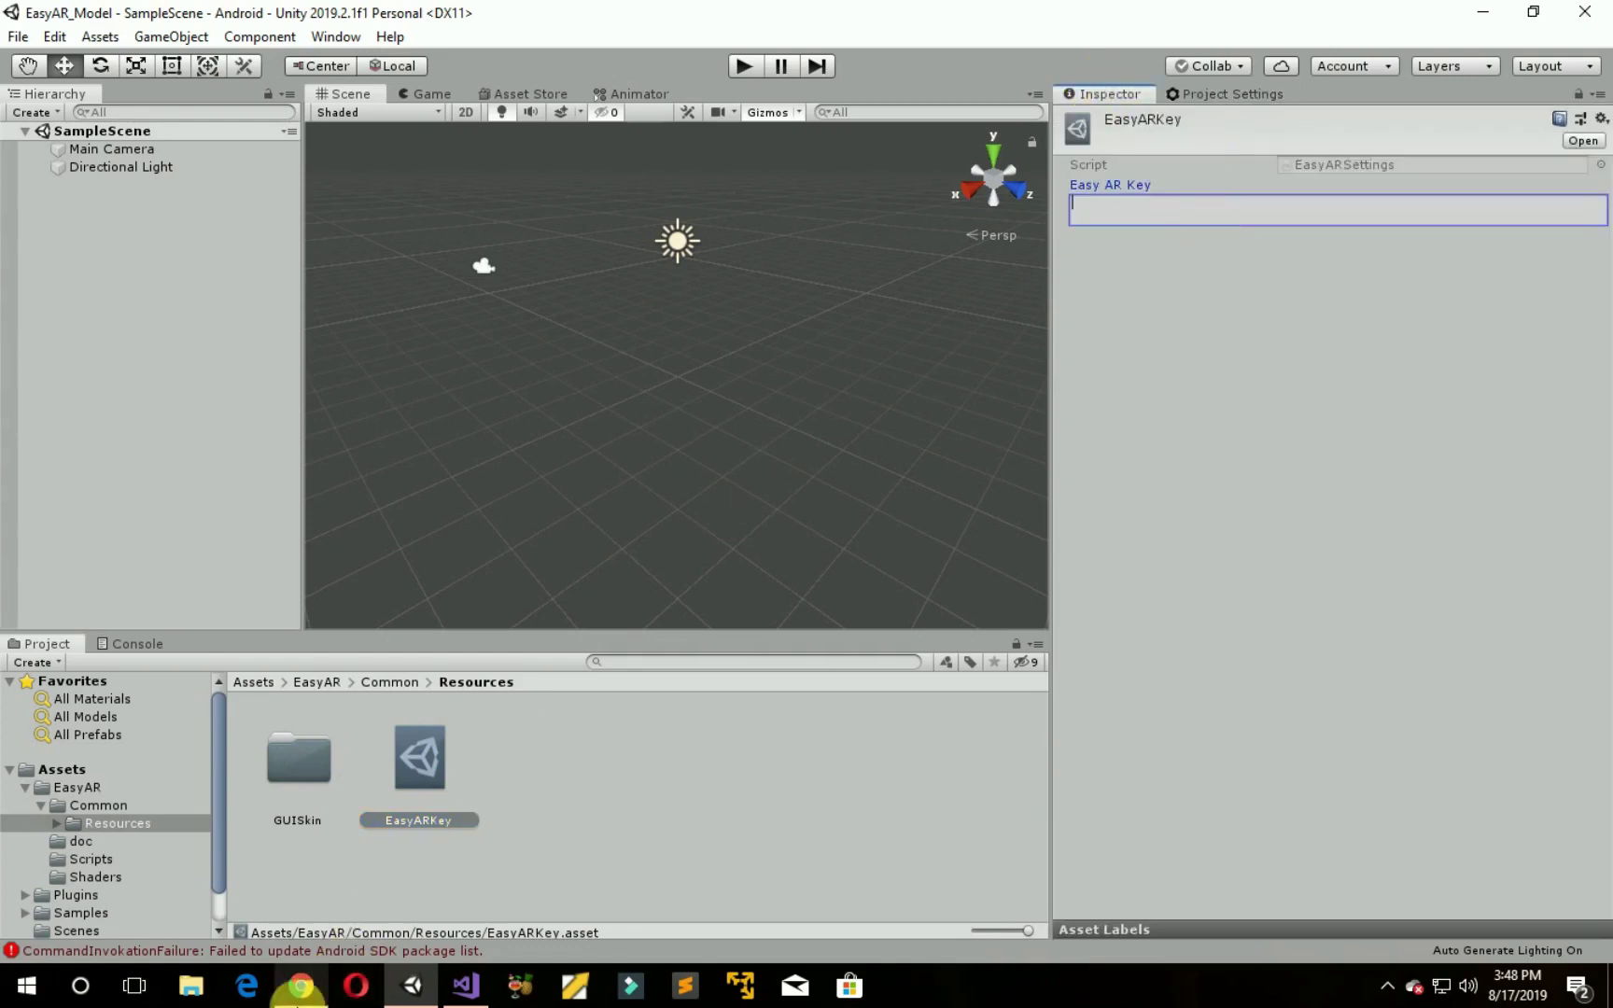
Step: Copy the full SDK license key from the EasyAR_Test license page
{"action": "left_click", "coordinate": [300, 988]}
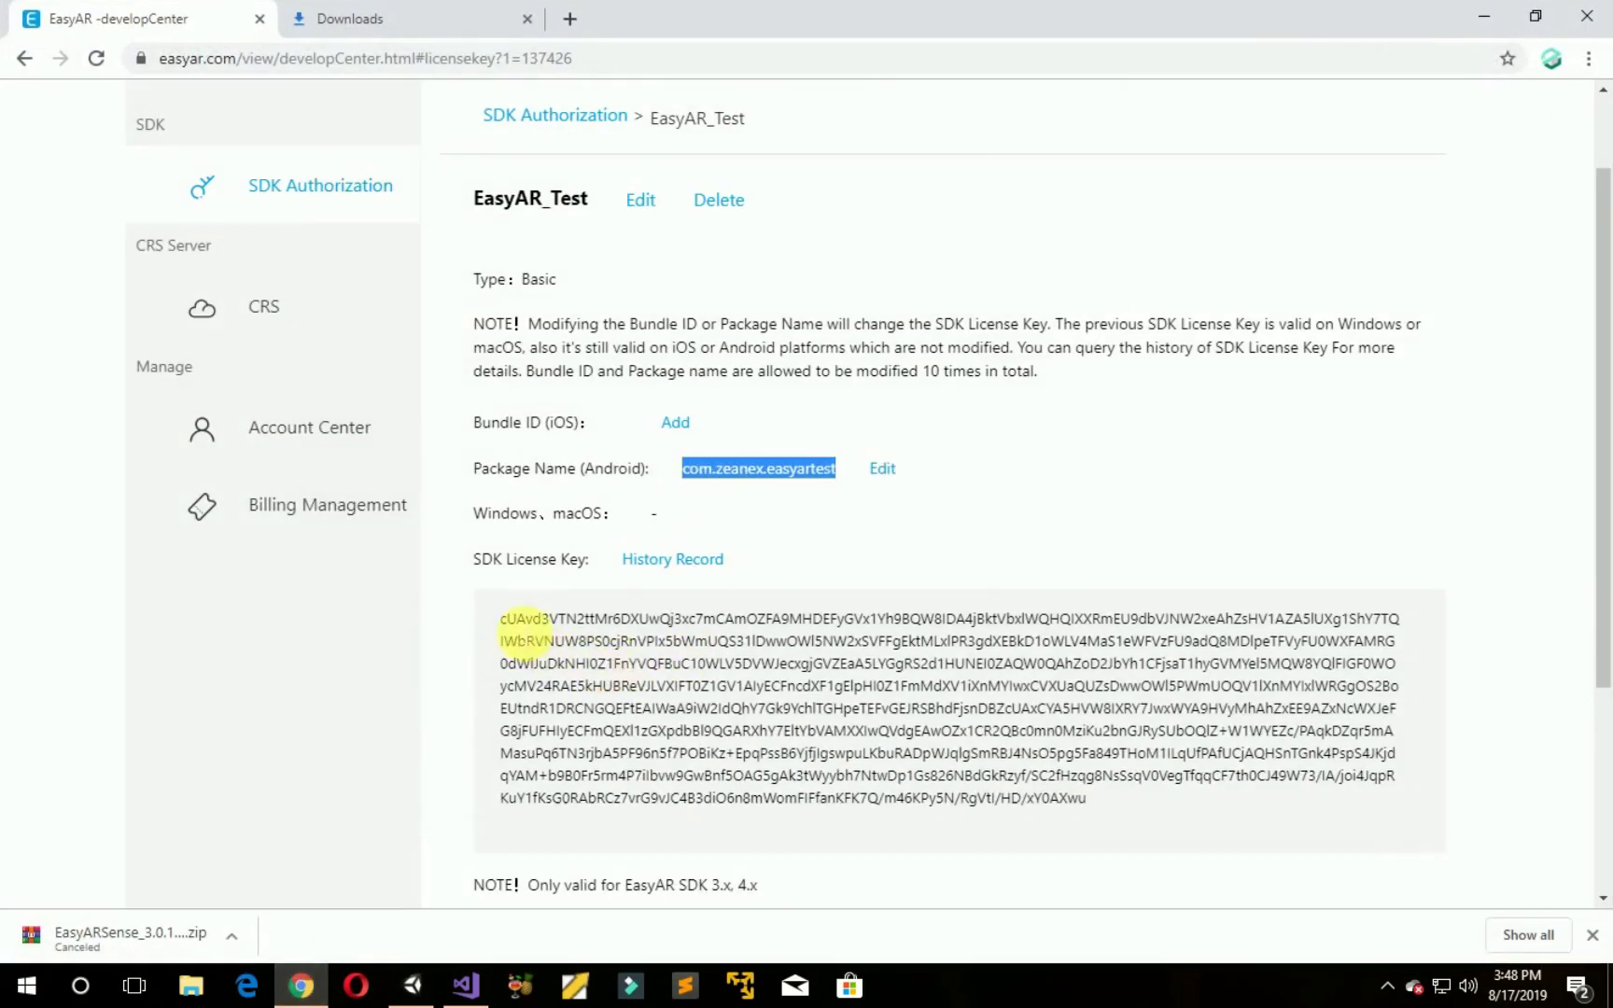
{"action": "left_click_drag", "start_coordinate": [509, 628], "coordinate": [1084, 827]}
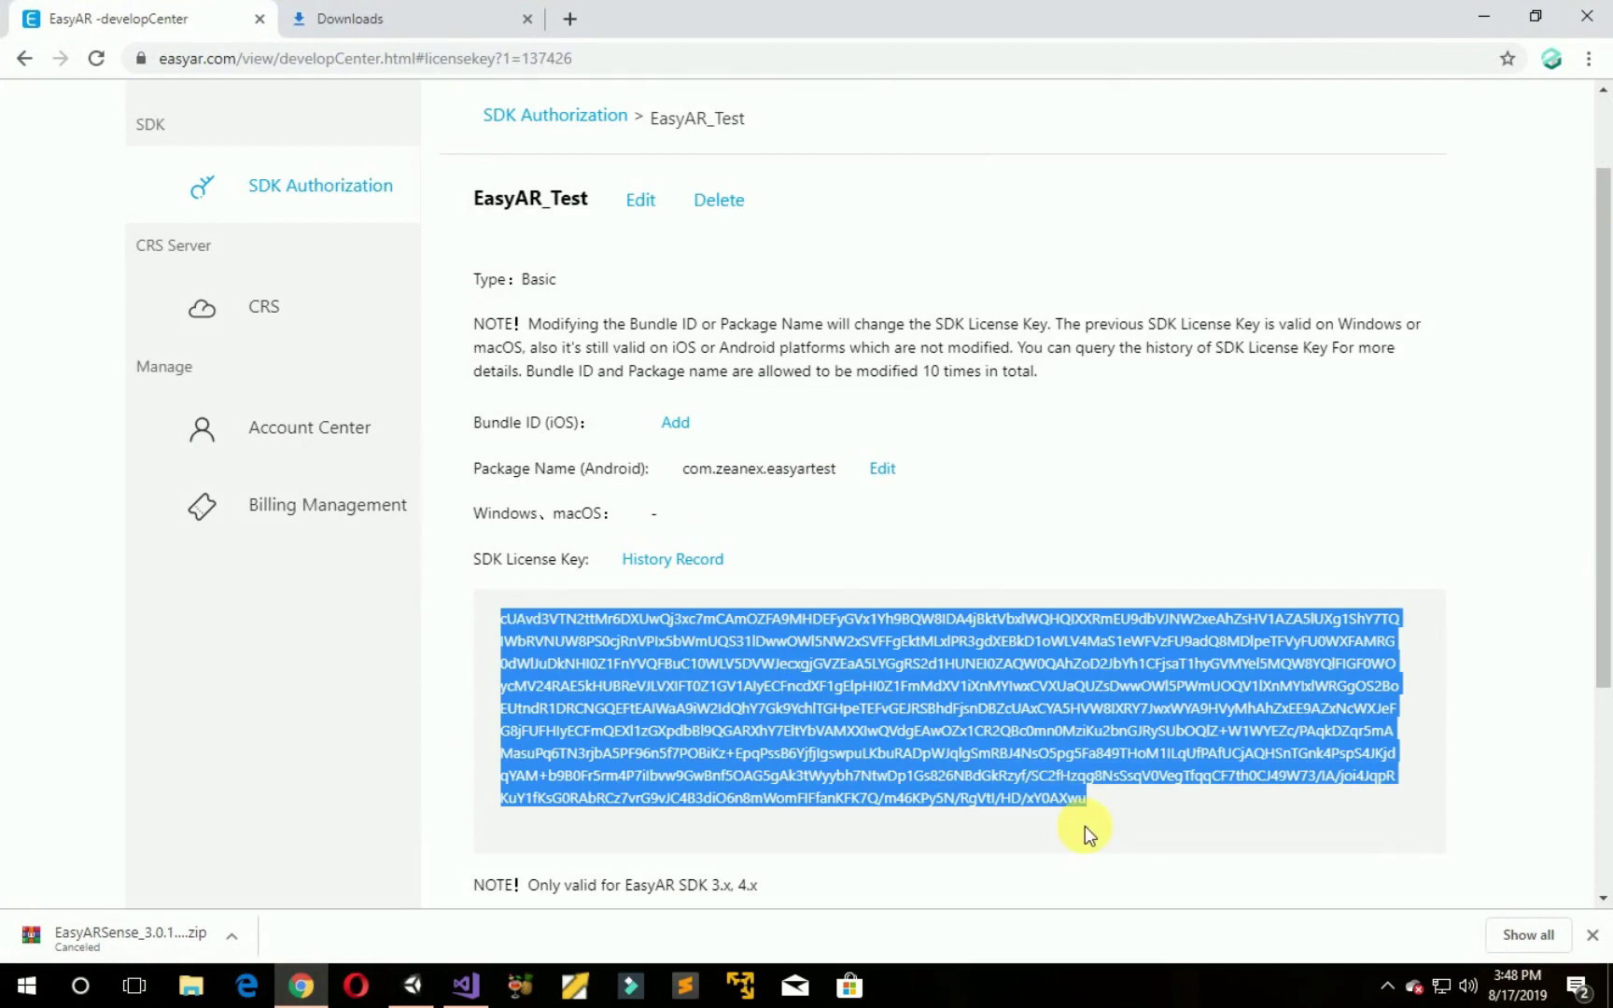
{"action": "right_click", "coordinate": [957, 717]}
{"action": "left_click", "coordinate": [982, 726]}
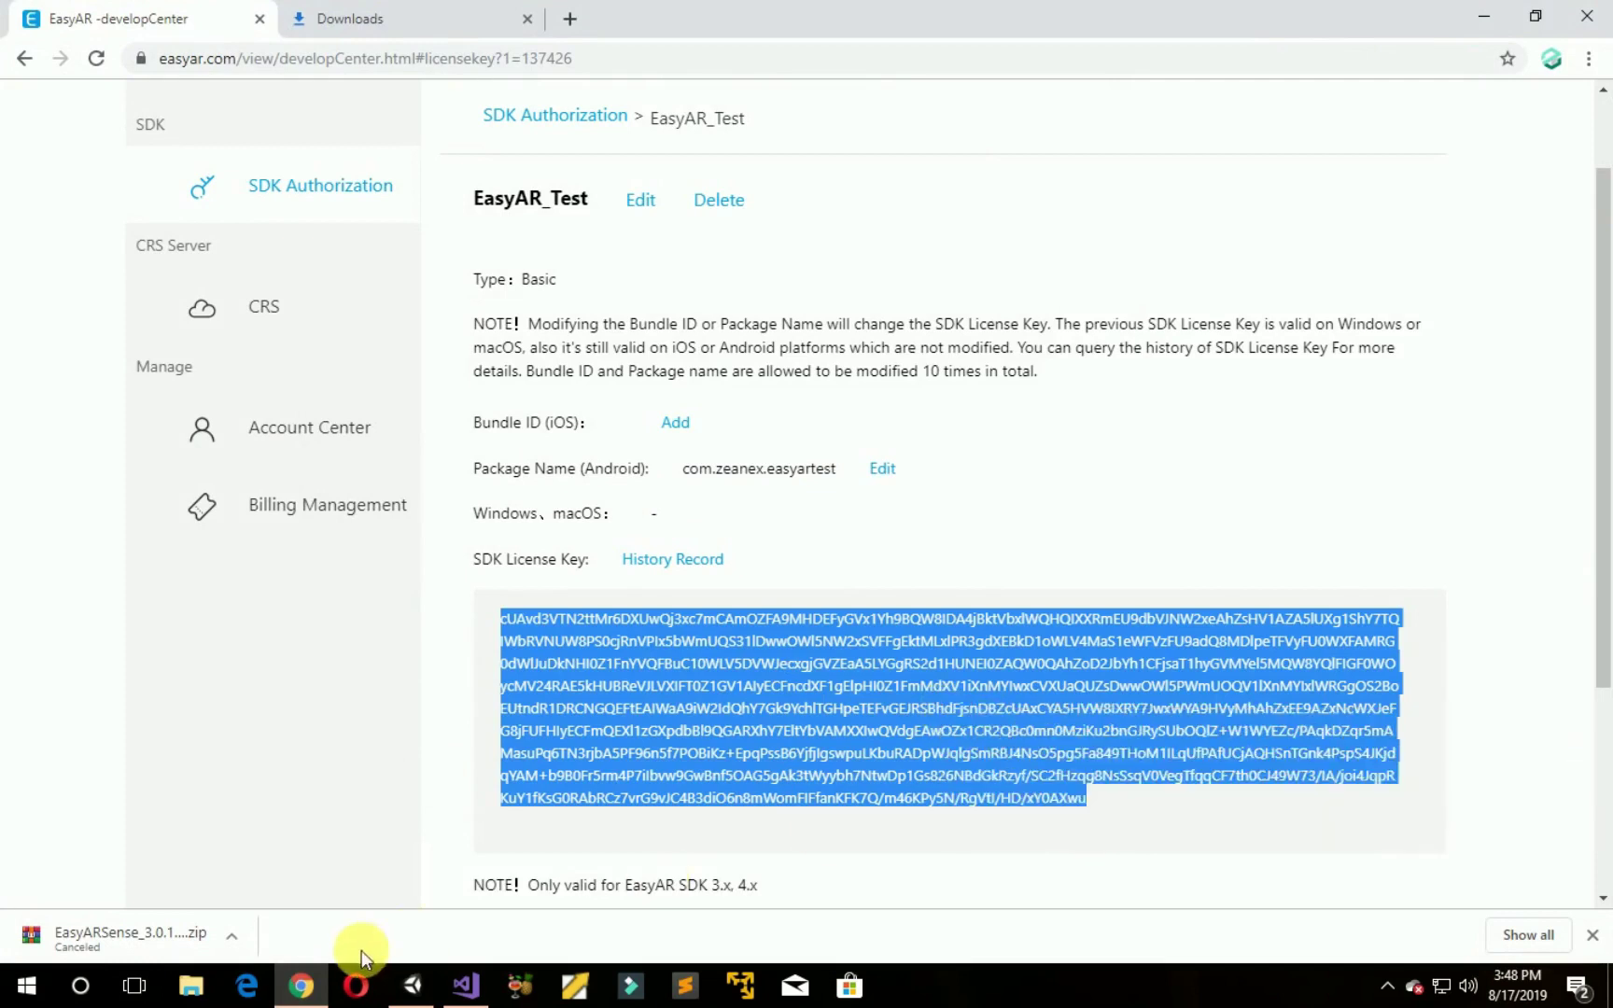
Step: Paste the copied license key into the EasyARKey asset's Easy AR Key field
{"action": "left_click", "coordinate": [432, 987]}
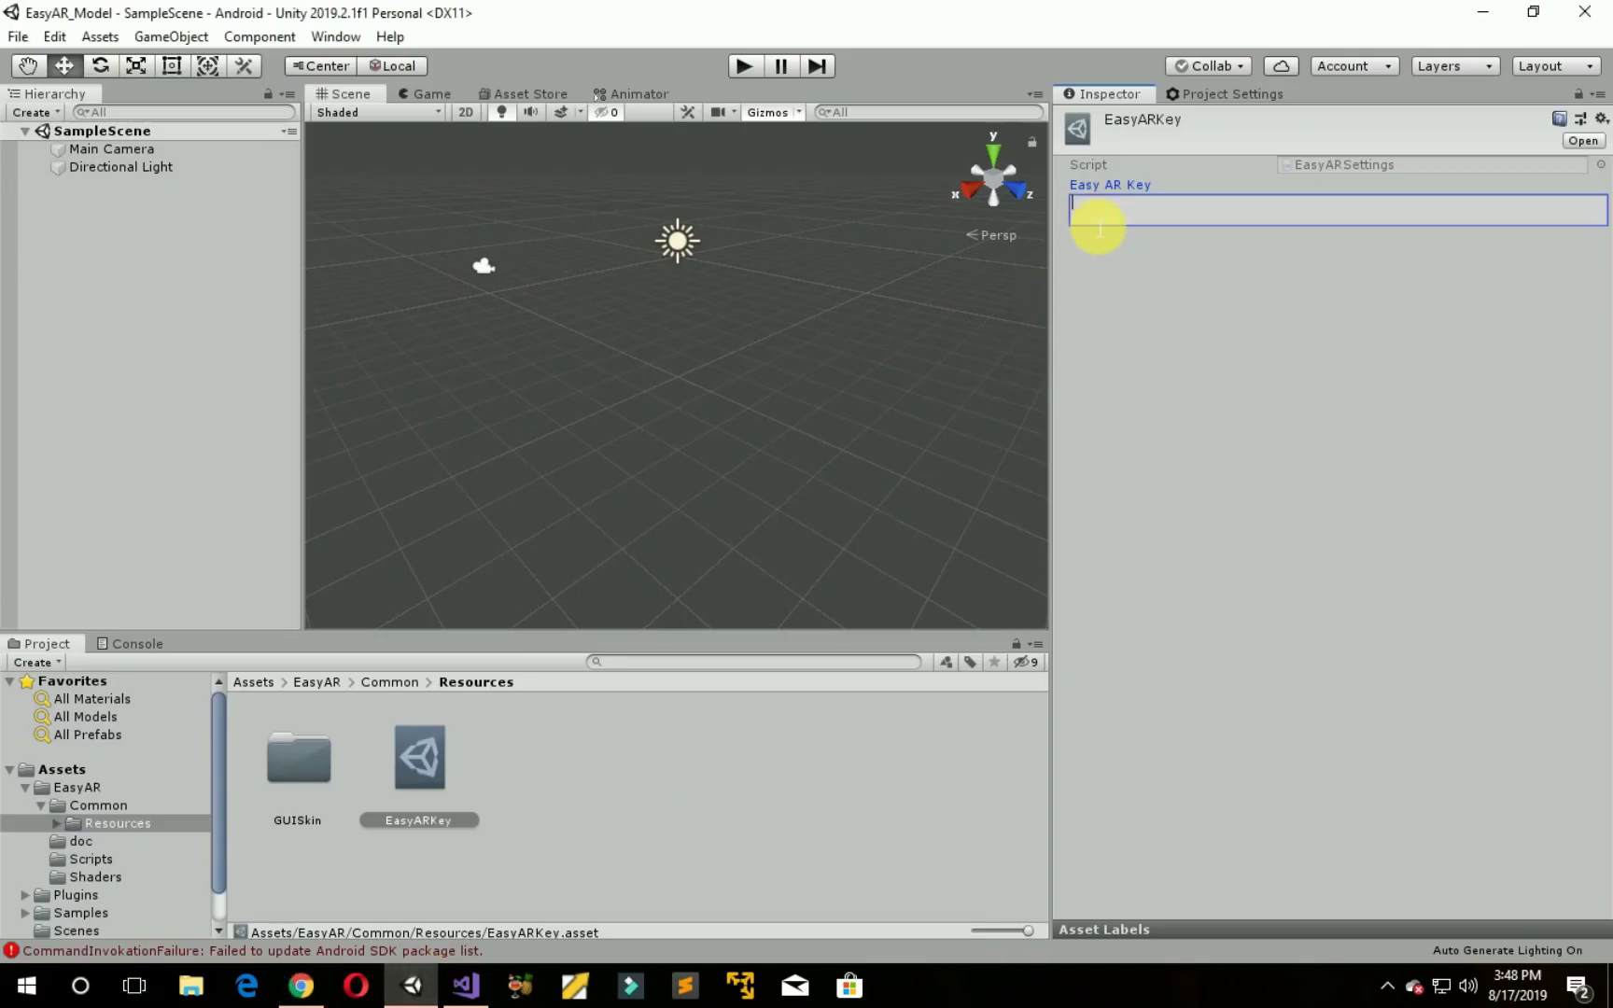
{"action": "key", "text": "ctrl+v"}
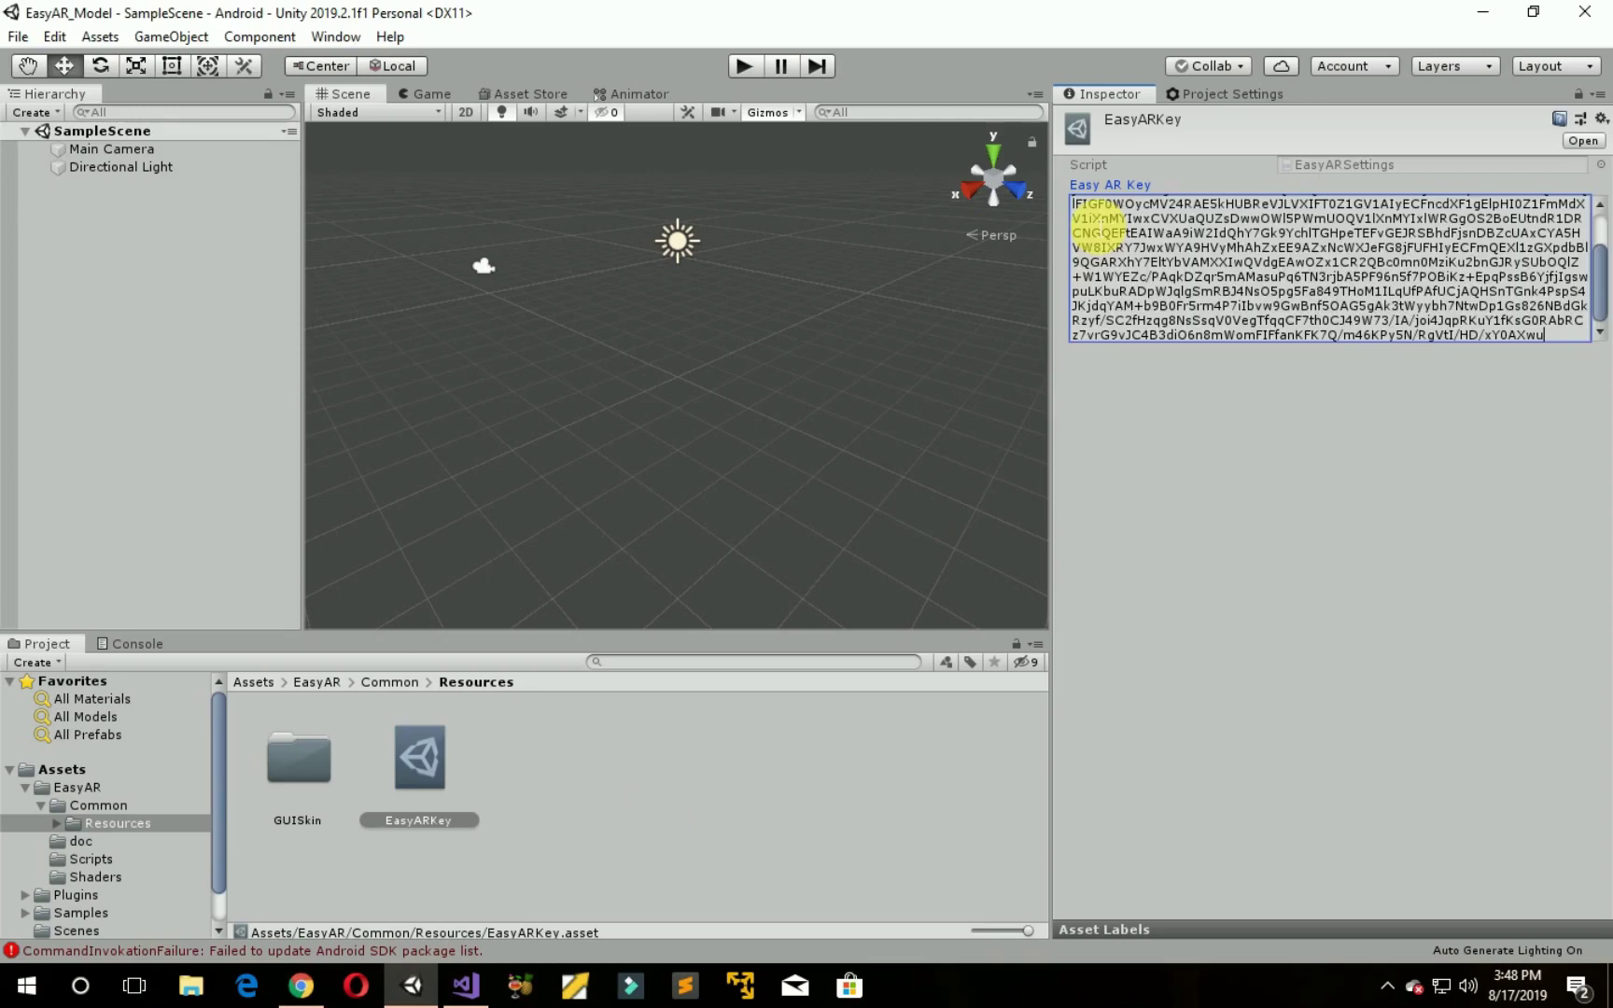
{"action": "left_click", "coordinate": [1109, 716]}
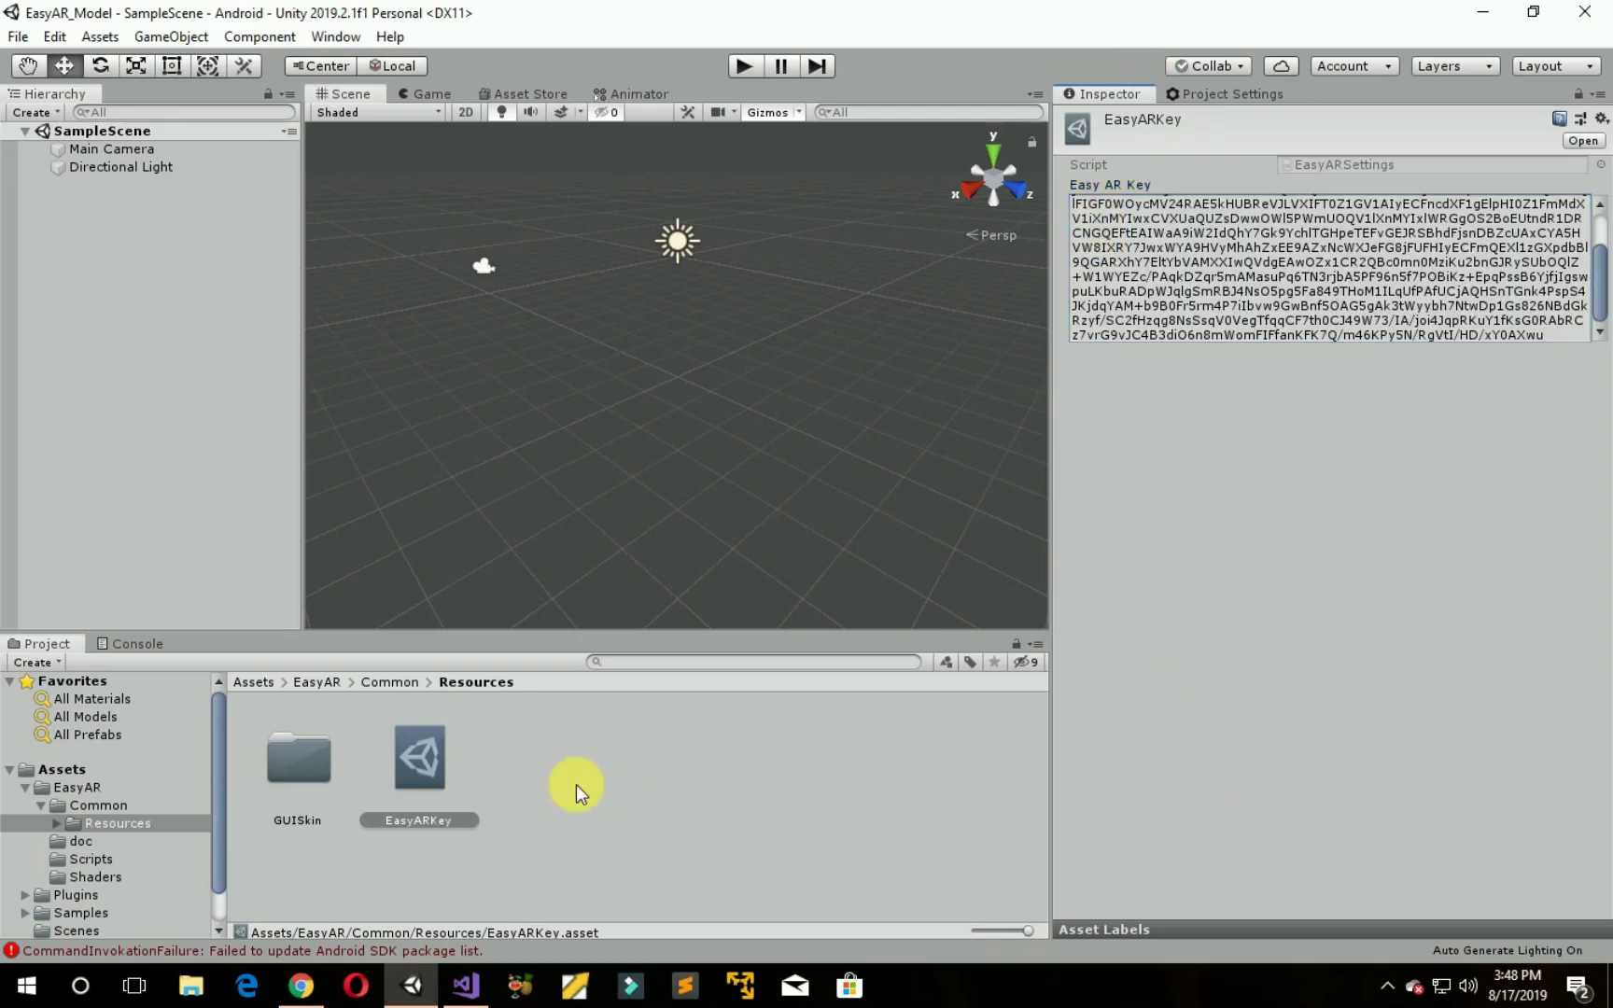
Step: Move the HelloAR_ImageTarget scene from Samples/Scenes into the Assets root and open it
{"action": "left_click", "coordinate": [252, 682]}
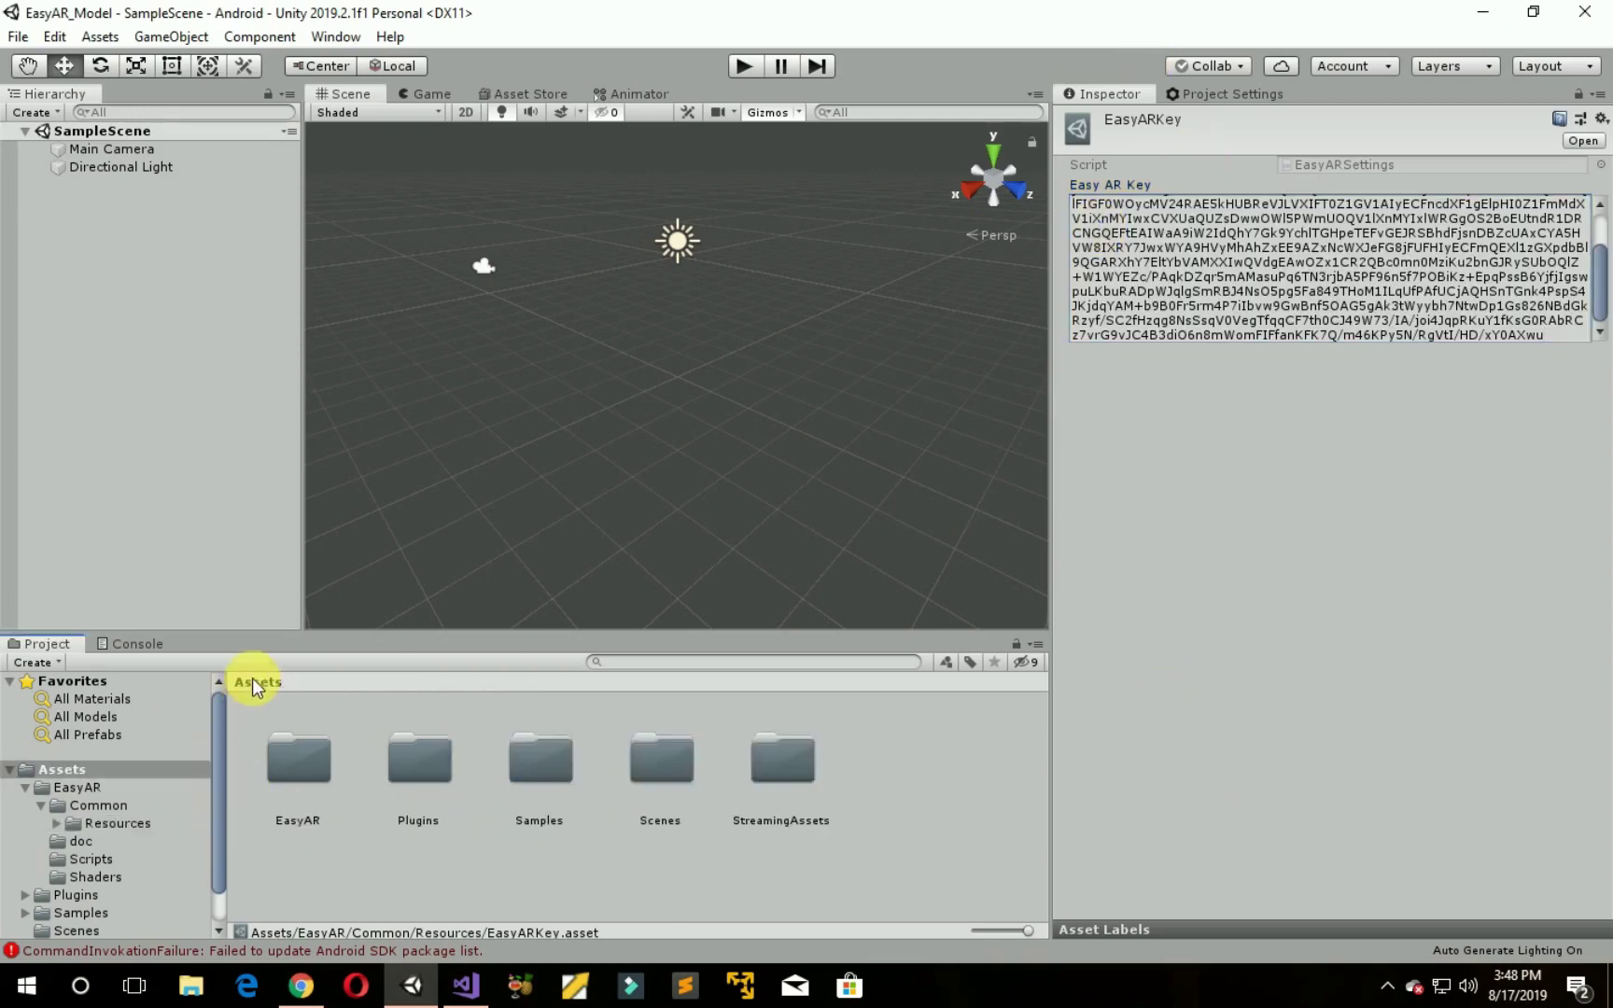
{"action": "double_click", "coordinate": [529, 758]}
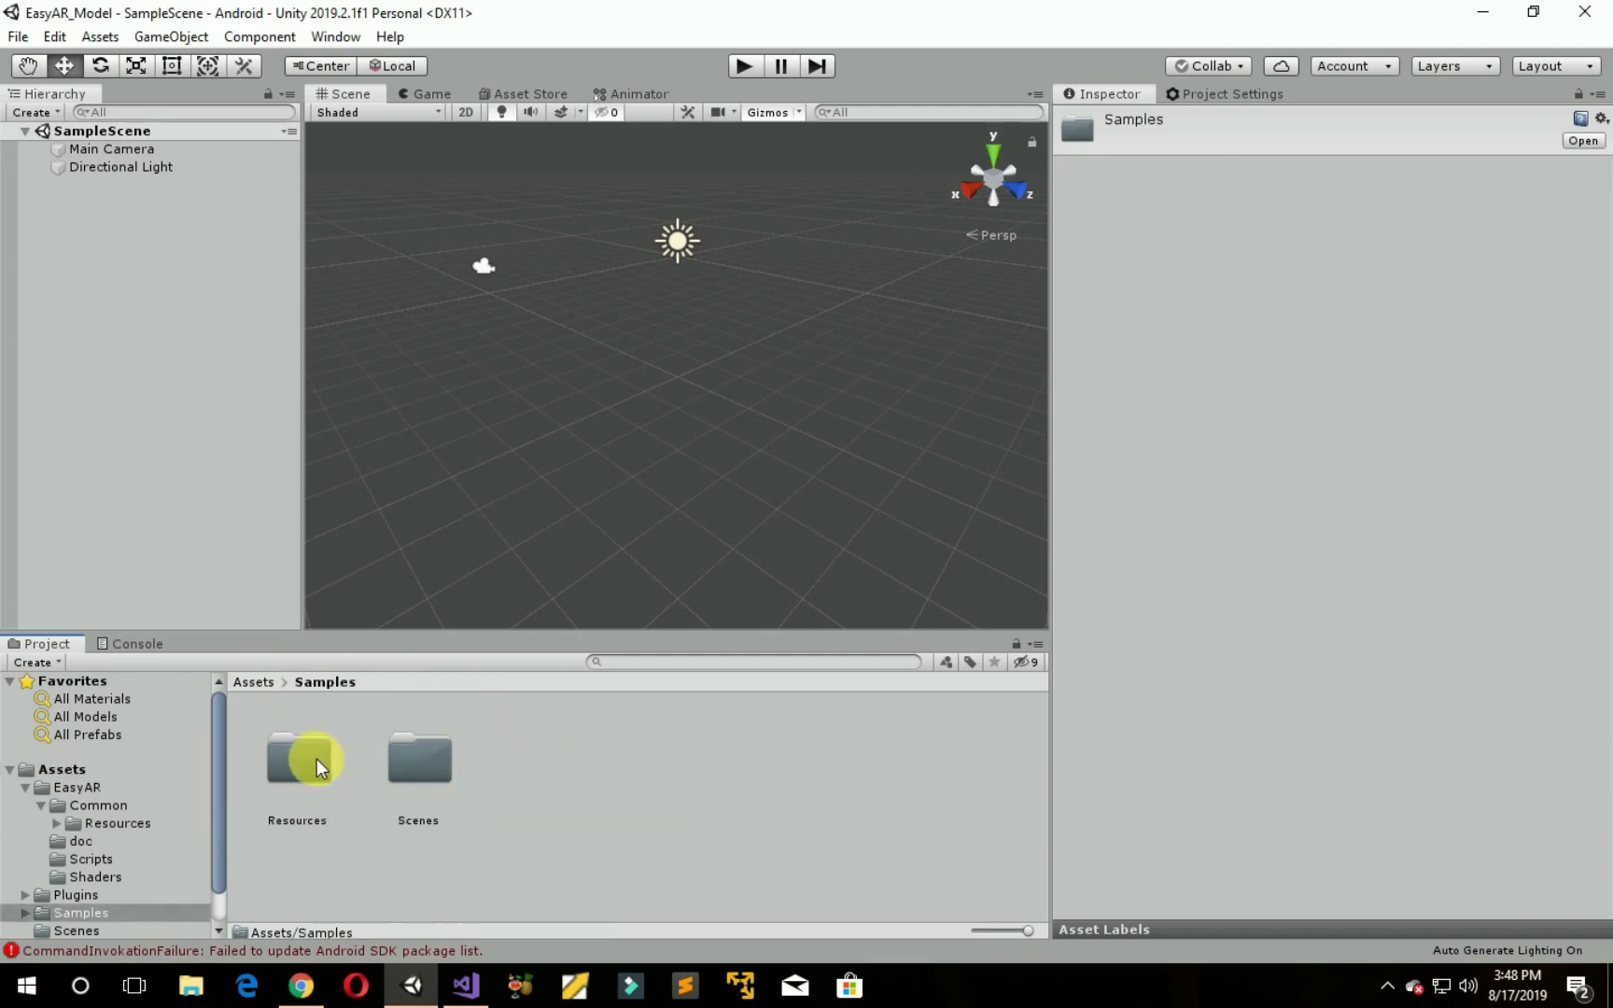
{"action": "double_click", "coordinate": [413, 763]}
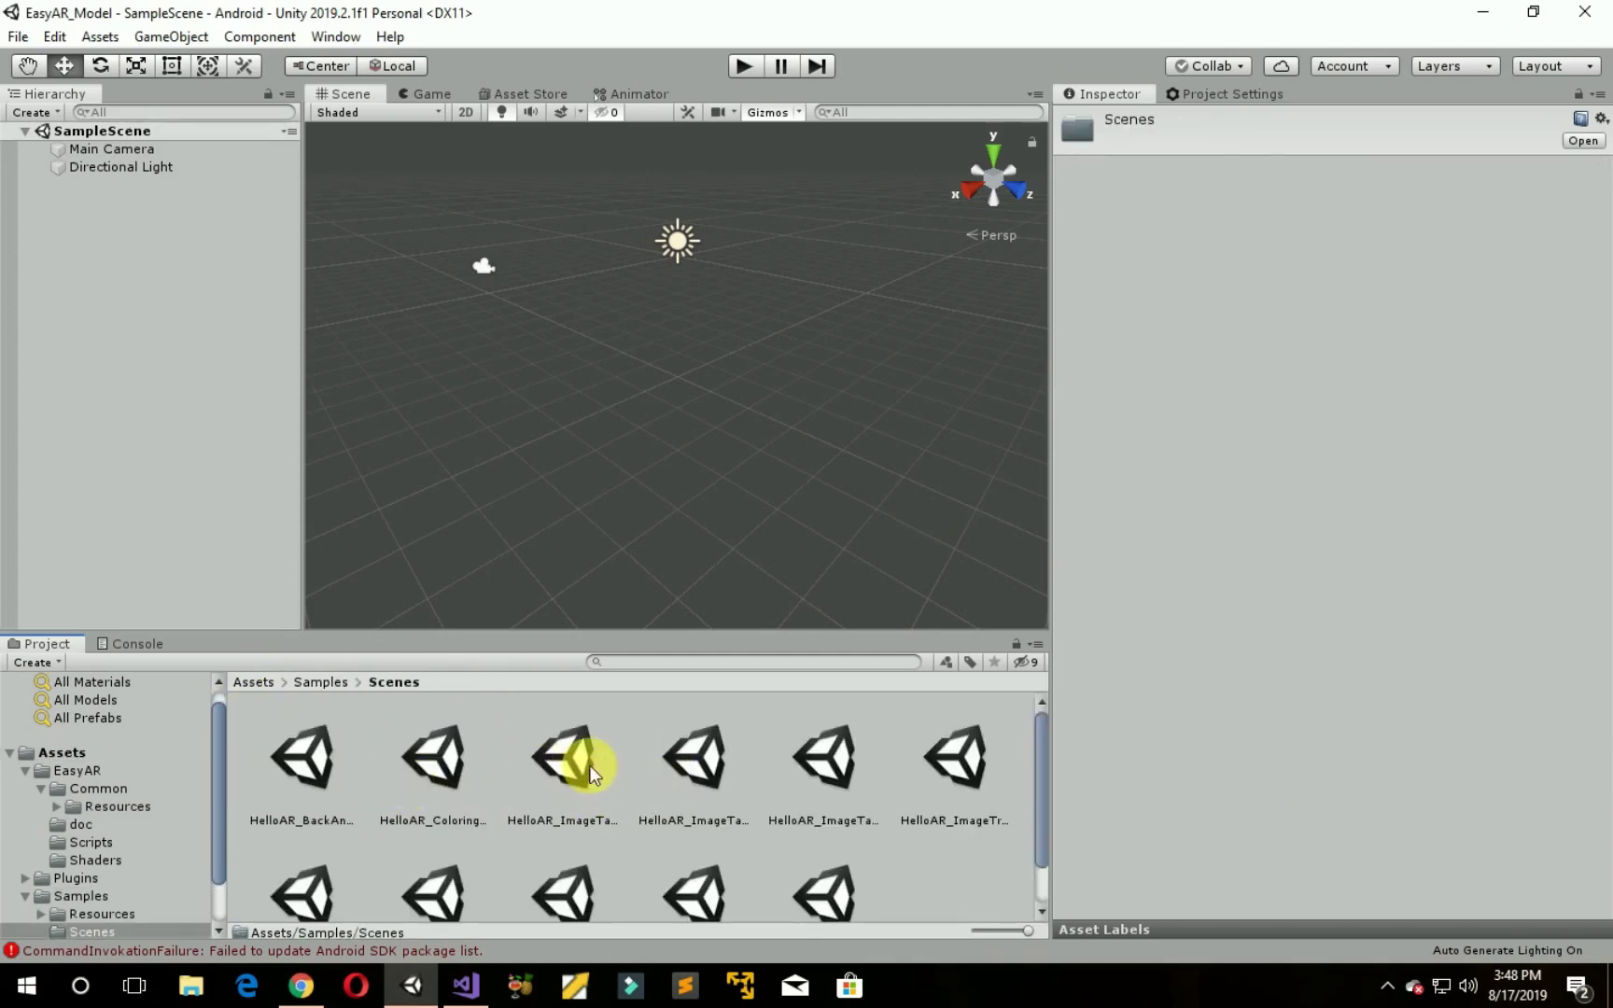
{"action": "left_click_drag", "start_coordinate": [582, 757], "coordinate": [133, 752]}
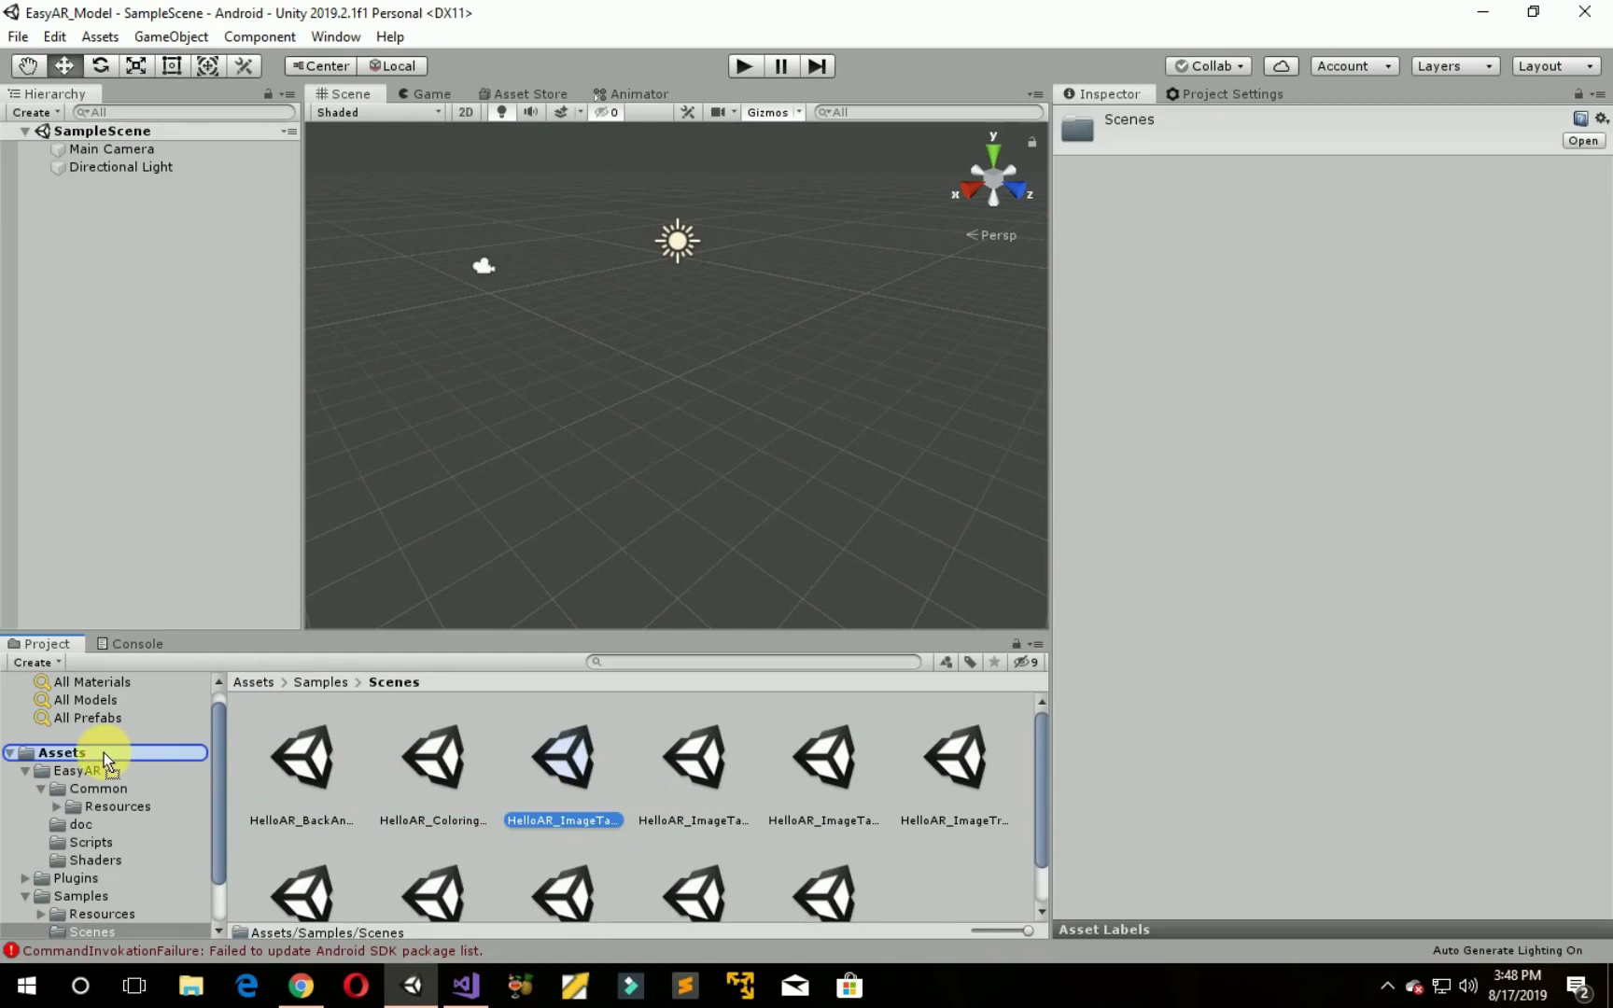
{"action": "left_click_drag", "start_coordinate": [104, 752], "coordinate": [103, 753]}
{"action": "left_click", "coordinate": [104, 752]}
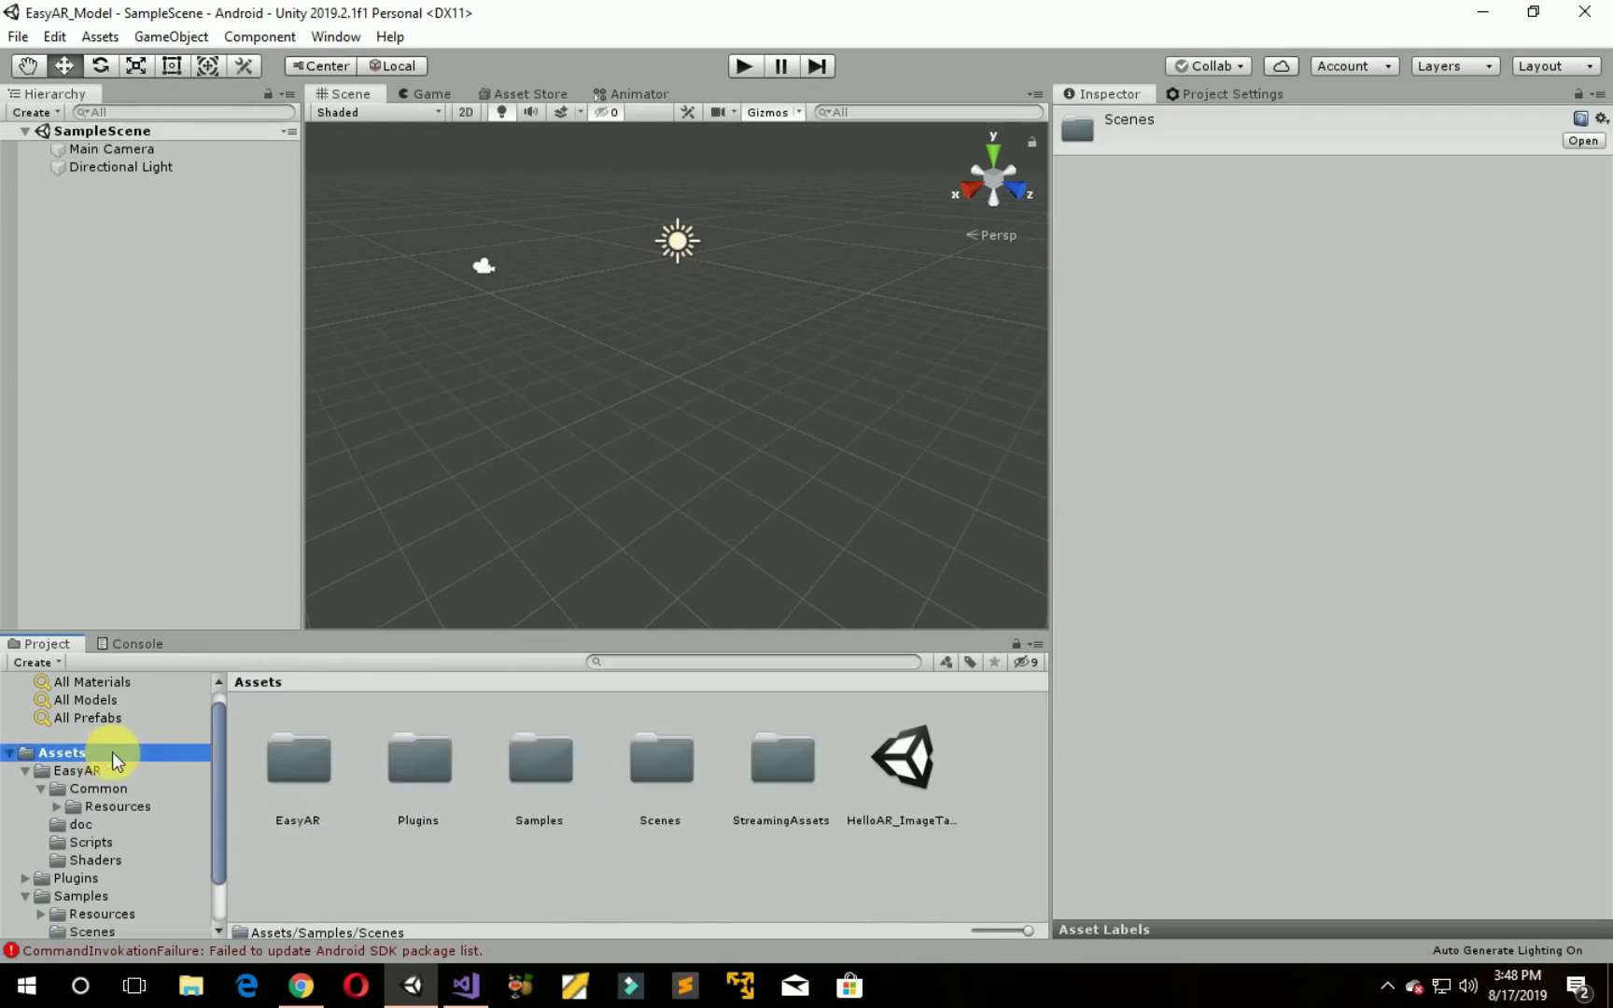
{"action": "double_click", "coordinate": [935, 771]}
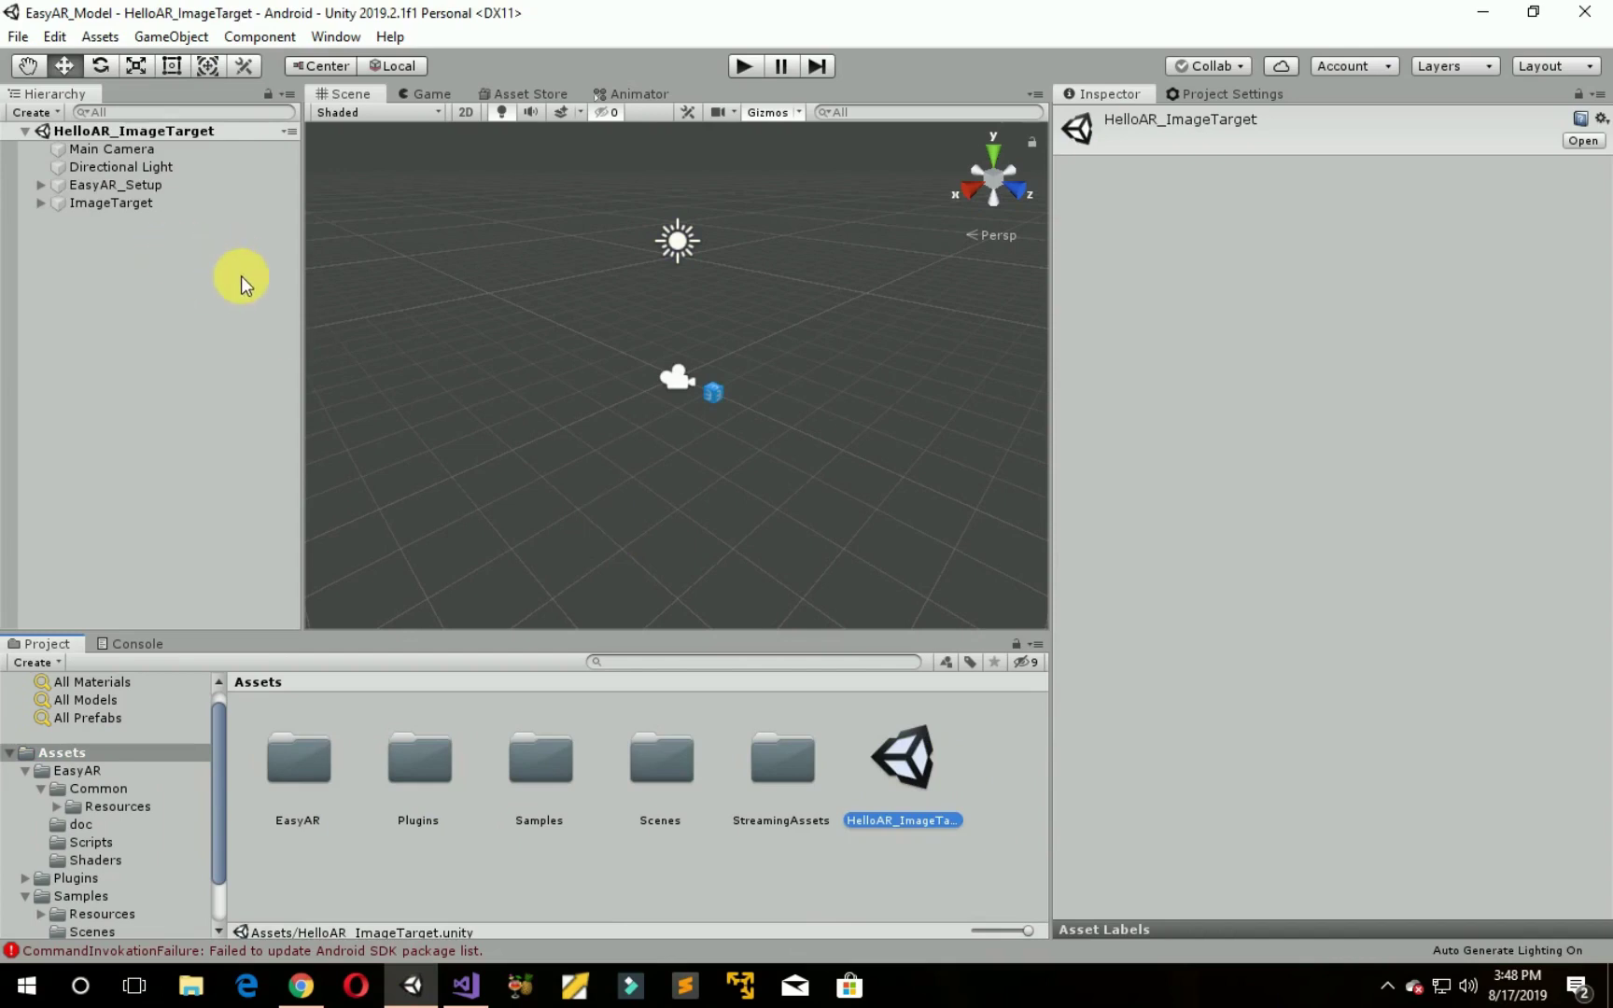
Step: Delete the Quad and Cube children of ImageTarget
{"action": "left_click", "coordinate": [37, 204]}
{"action": "left_click", "coordinate": [37, 204]}
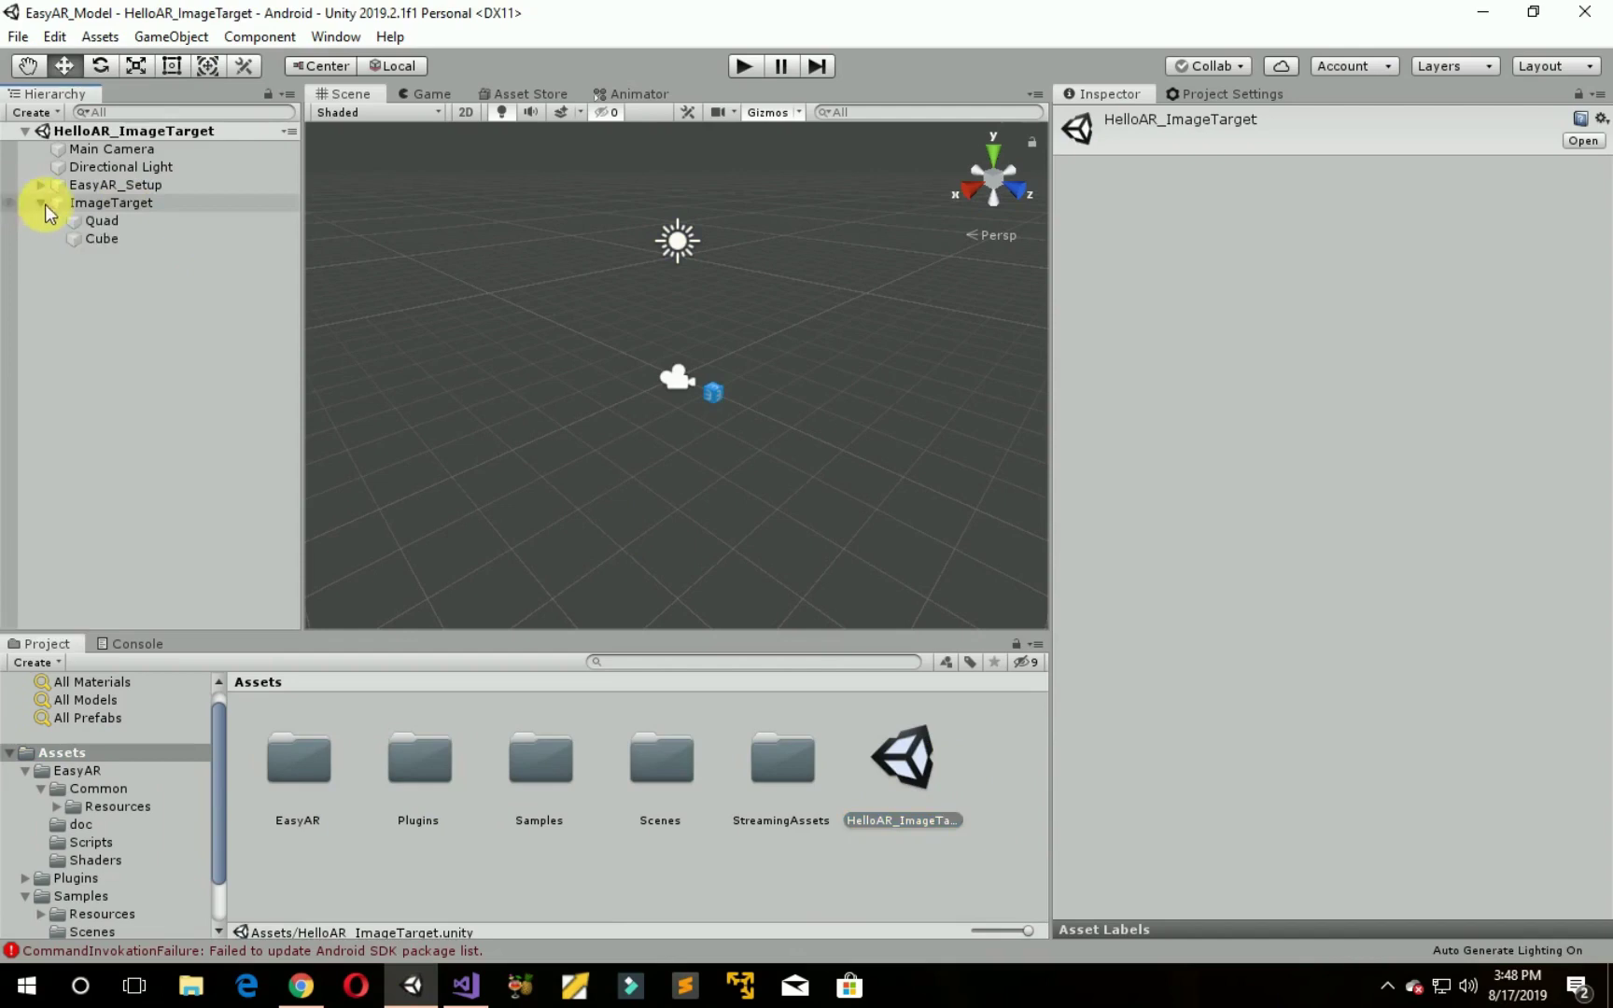
{"action": "left_click", "coordinate": [106, 224]}
{"action": "key", "text": "Delete"}
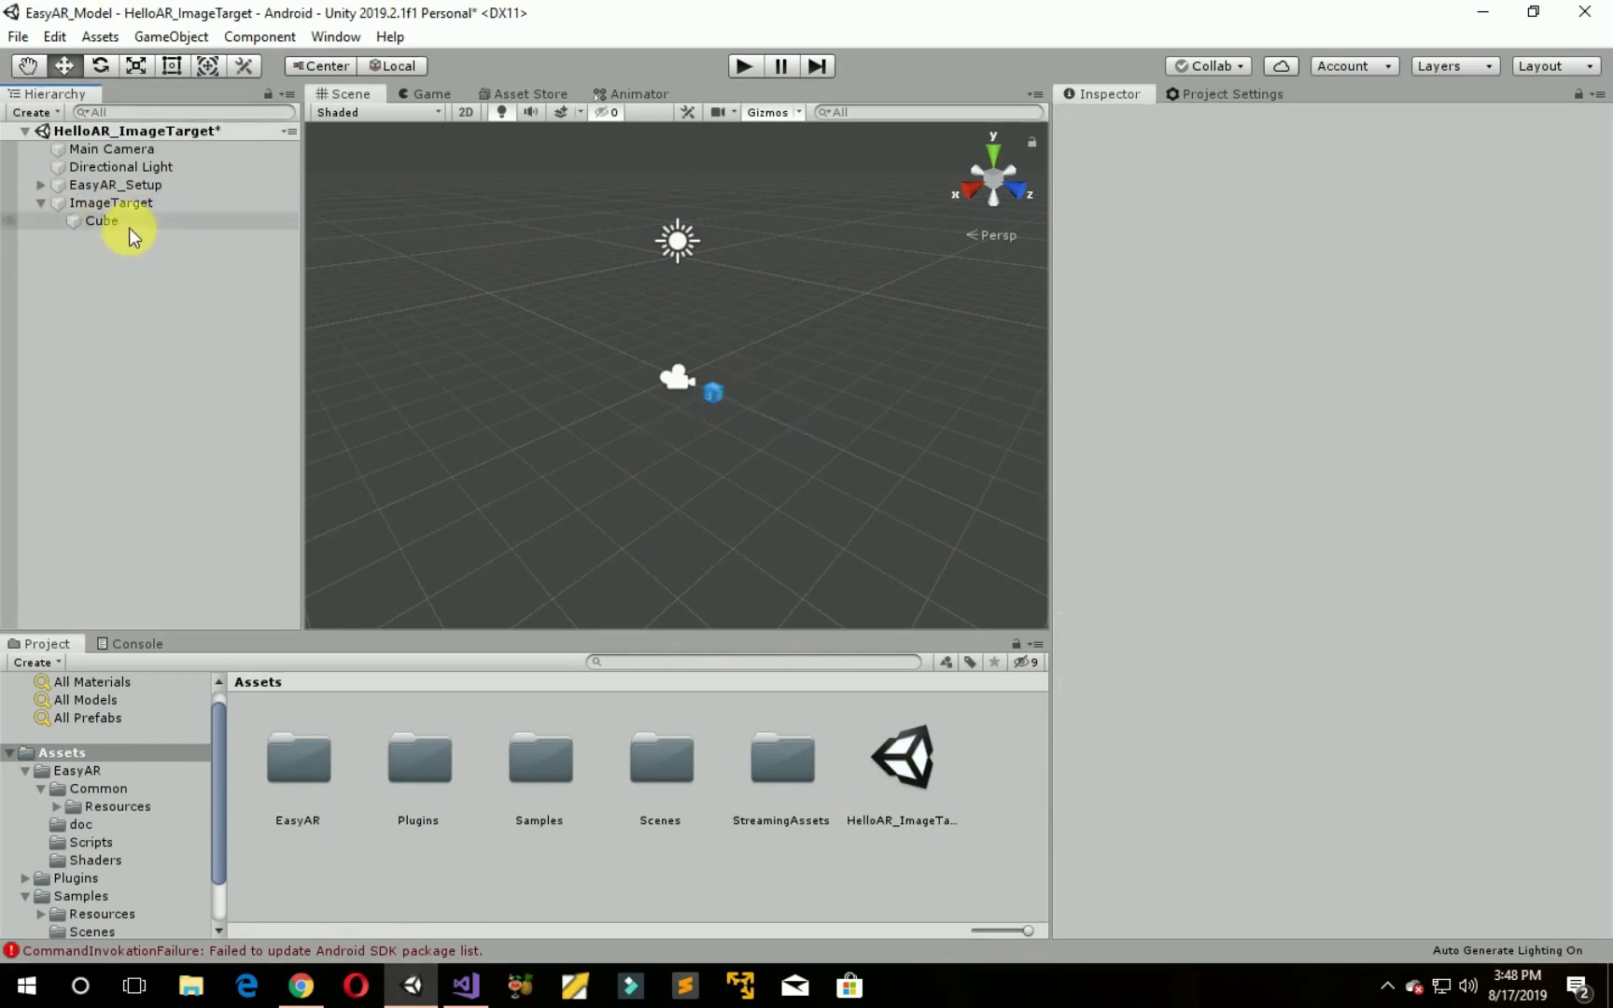
{"action": "left_click", "coordinate": [128, 224]}
{"action": "key", "text": "Delete"}
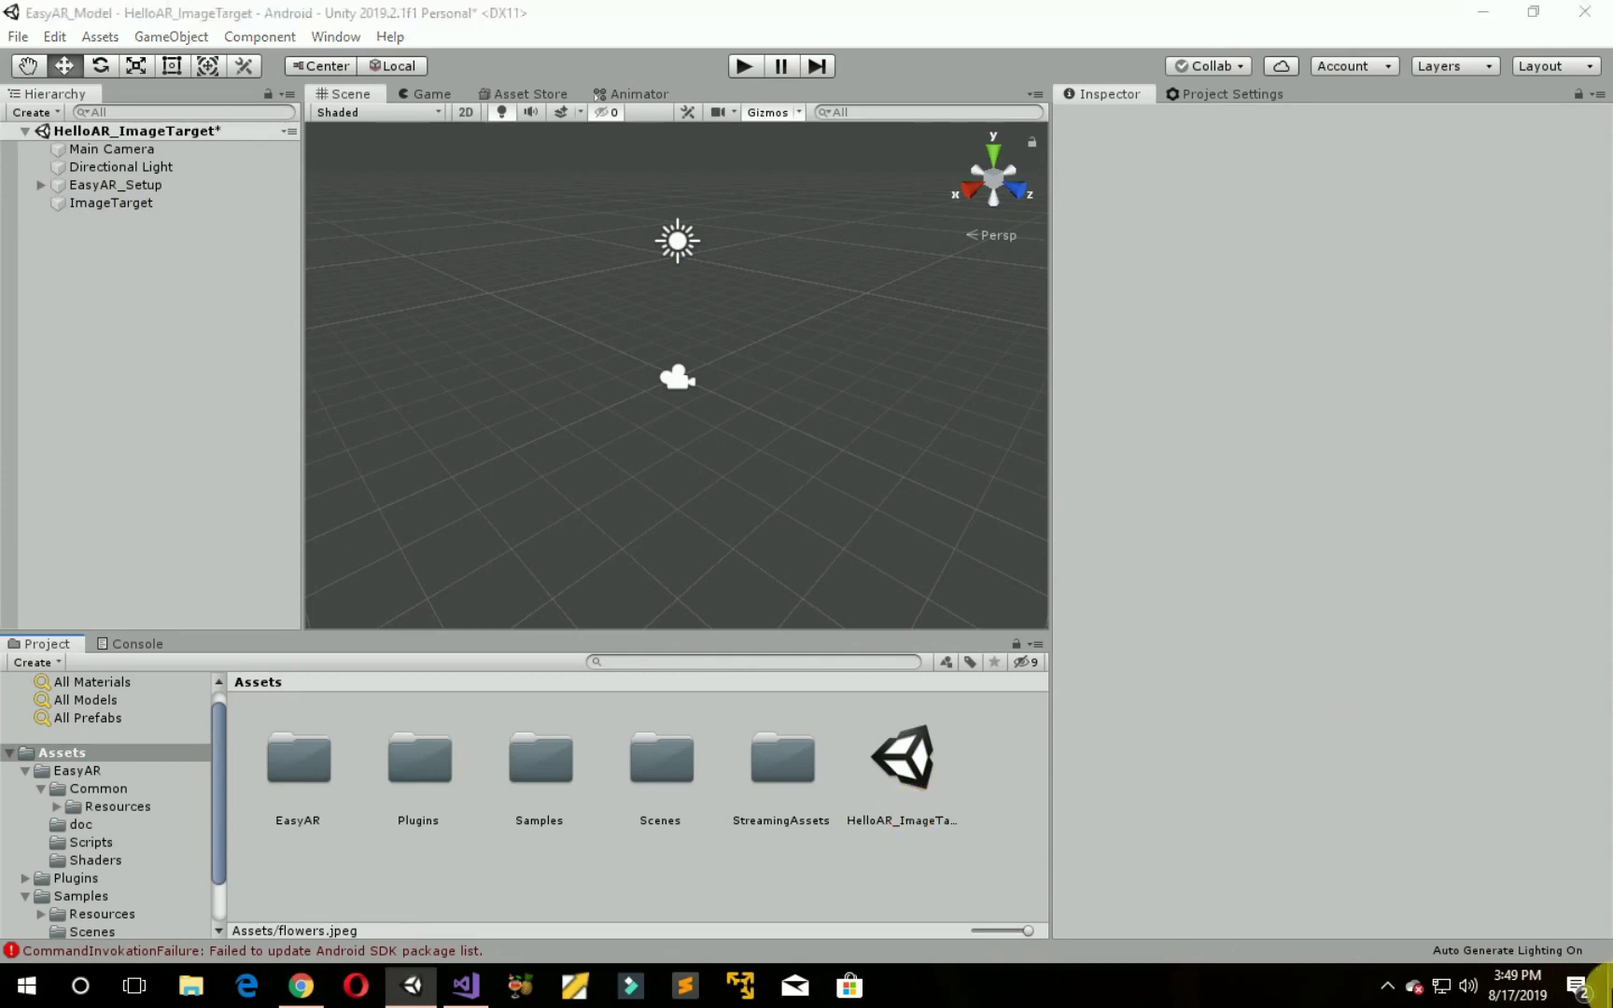
Step: Import flowers.jpeg from the desktop into the StreamingAssets folder
{"action": "left_click", "coordinate": [1607, 985]}
{"action": "left_click_drag", "start_coordinate": [717, 57], "coordinate": [761, 755]}
{"action": "double_click", "coordinate": [761, 755]}
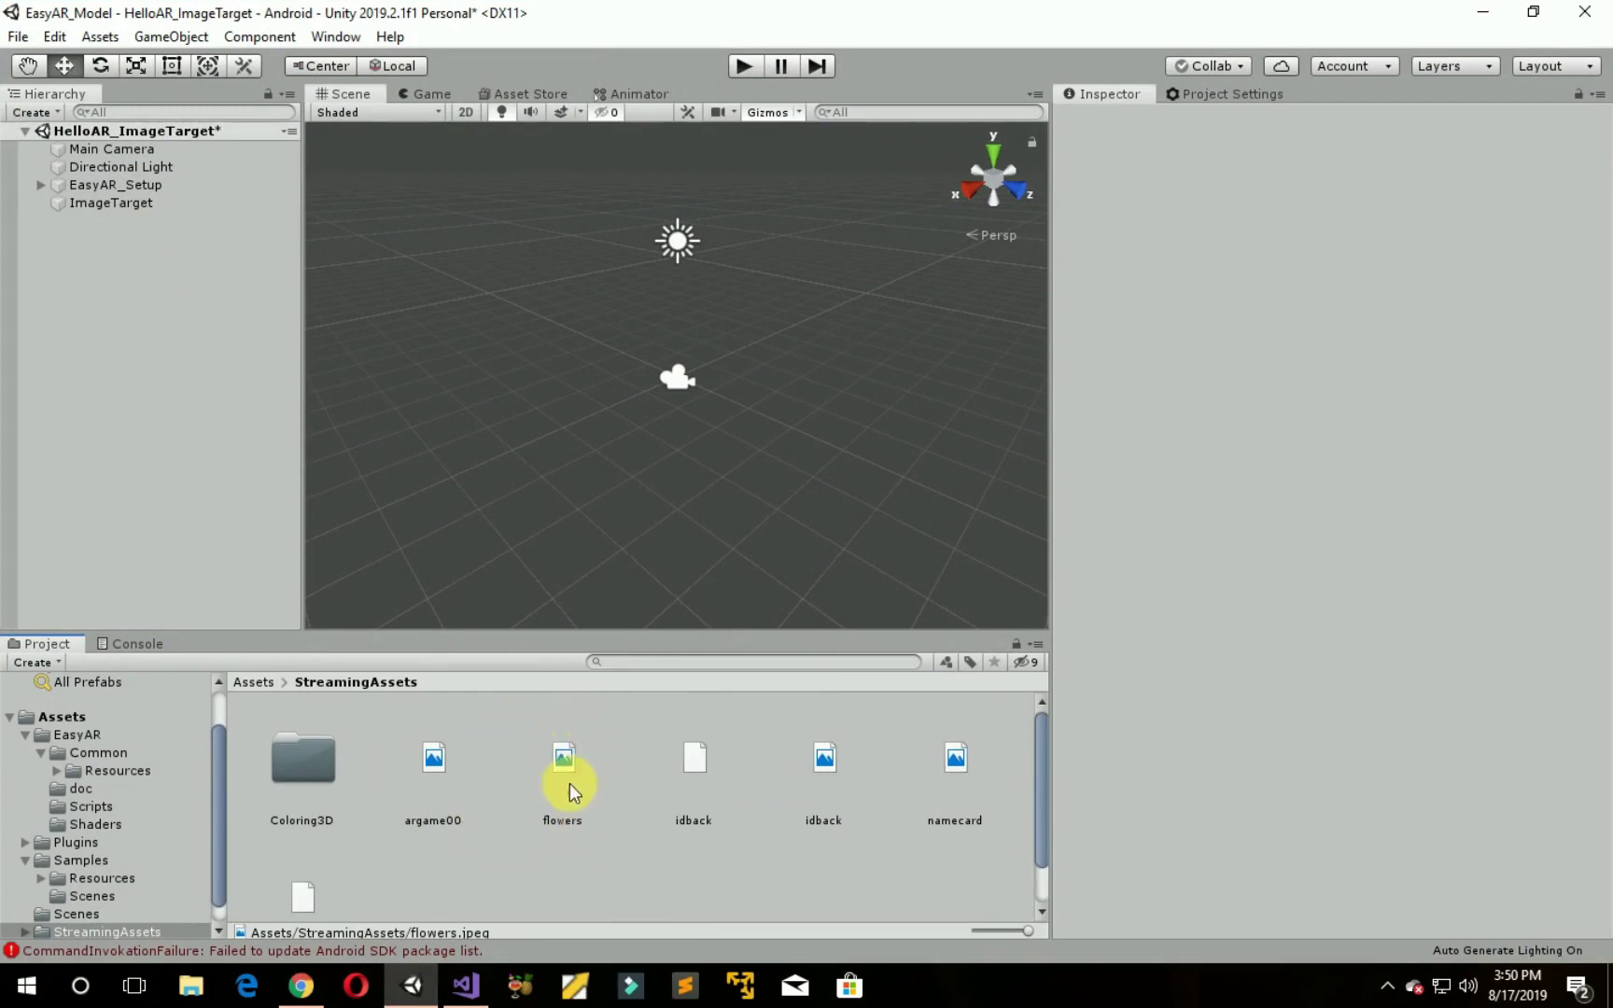
Step: Change the ImageTarget's Target Name from namecard to flowers
{"action": "left_click", "coordinate": [201, 204]}
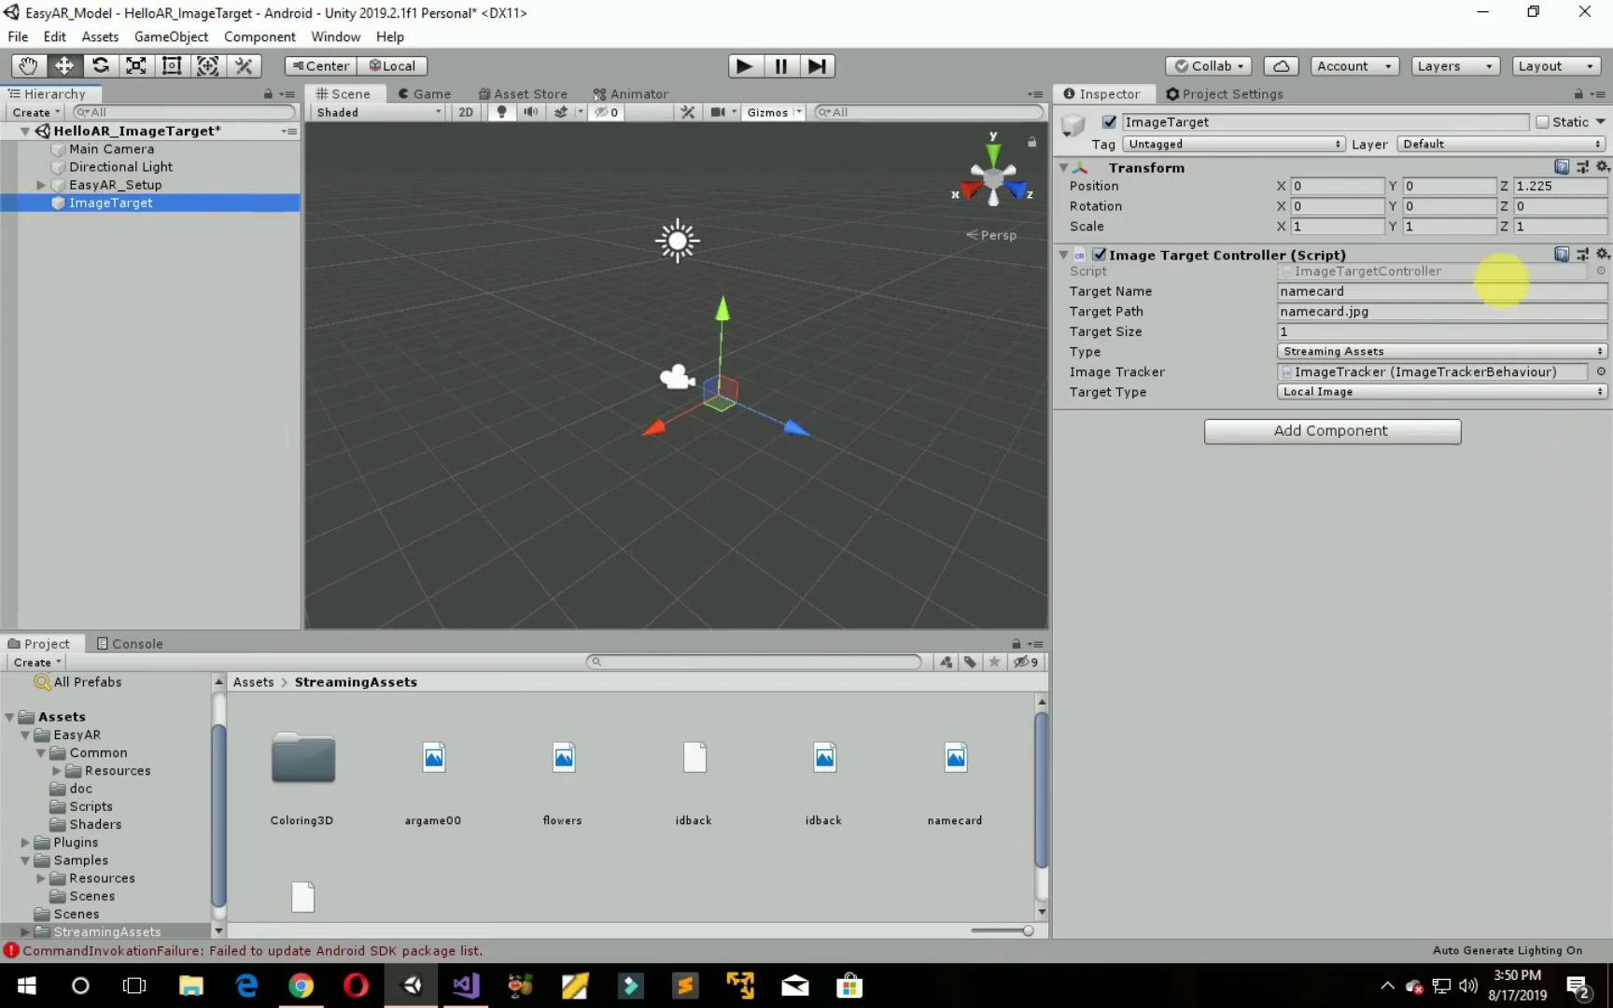
{"action": "left_click", "coordinate": [1386, 292]}
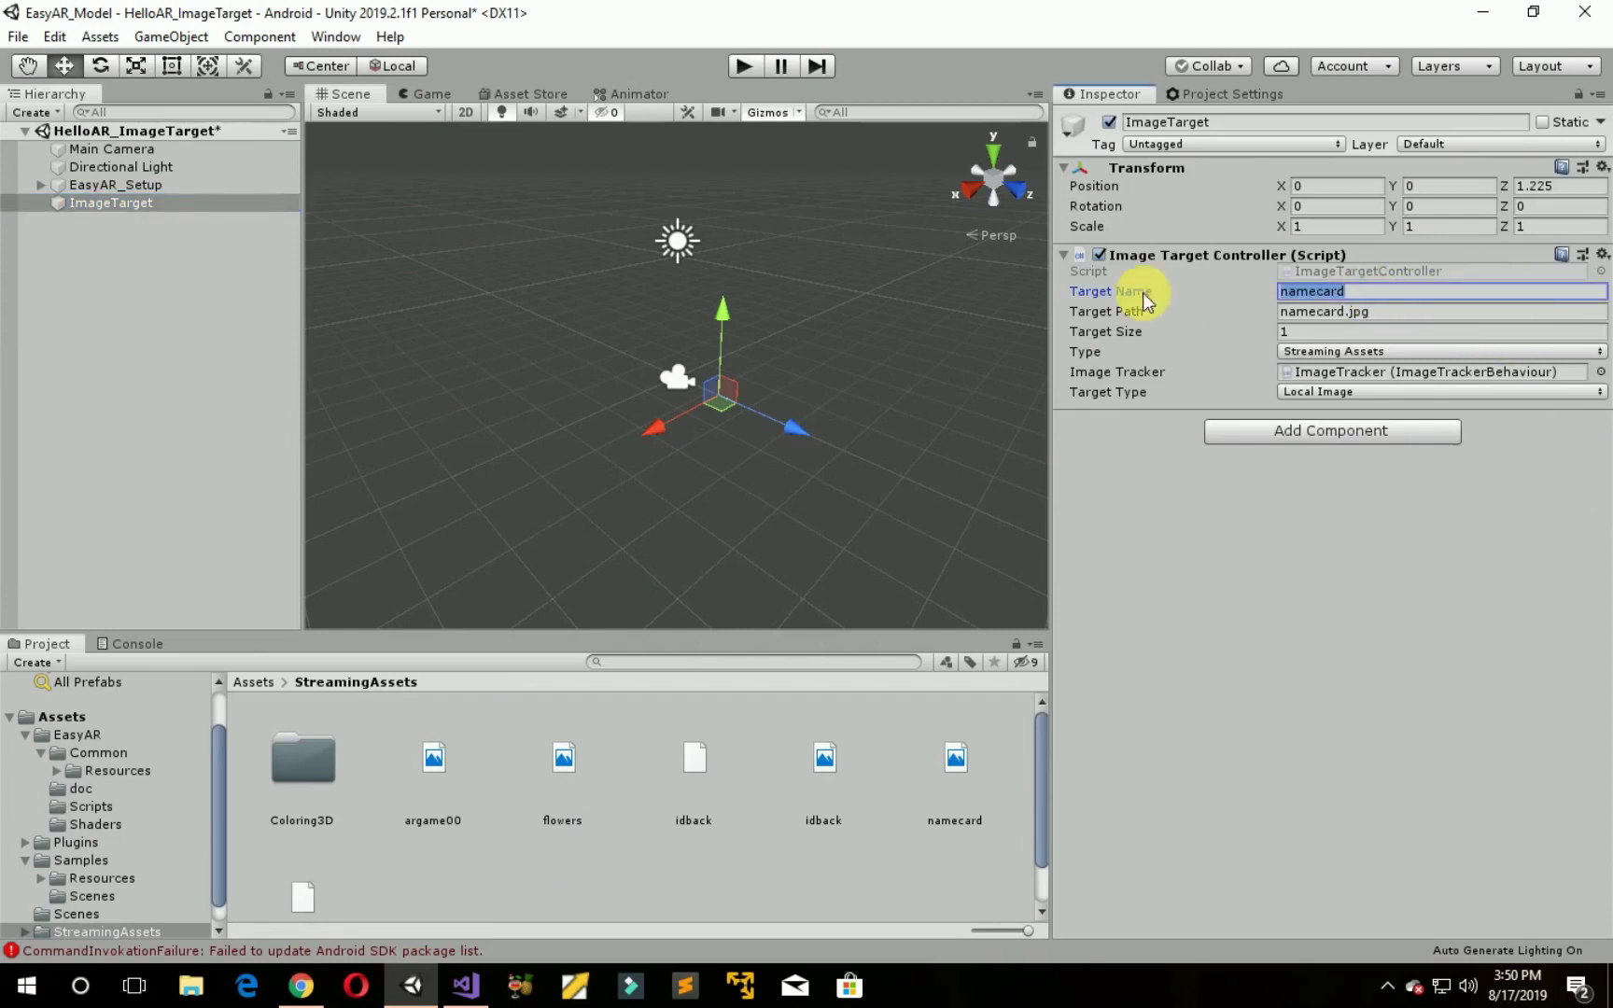
{"action": "key", "text": "BackSpace"}
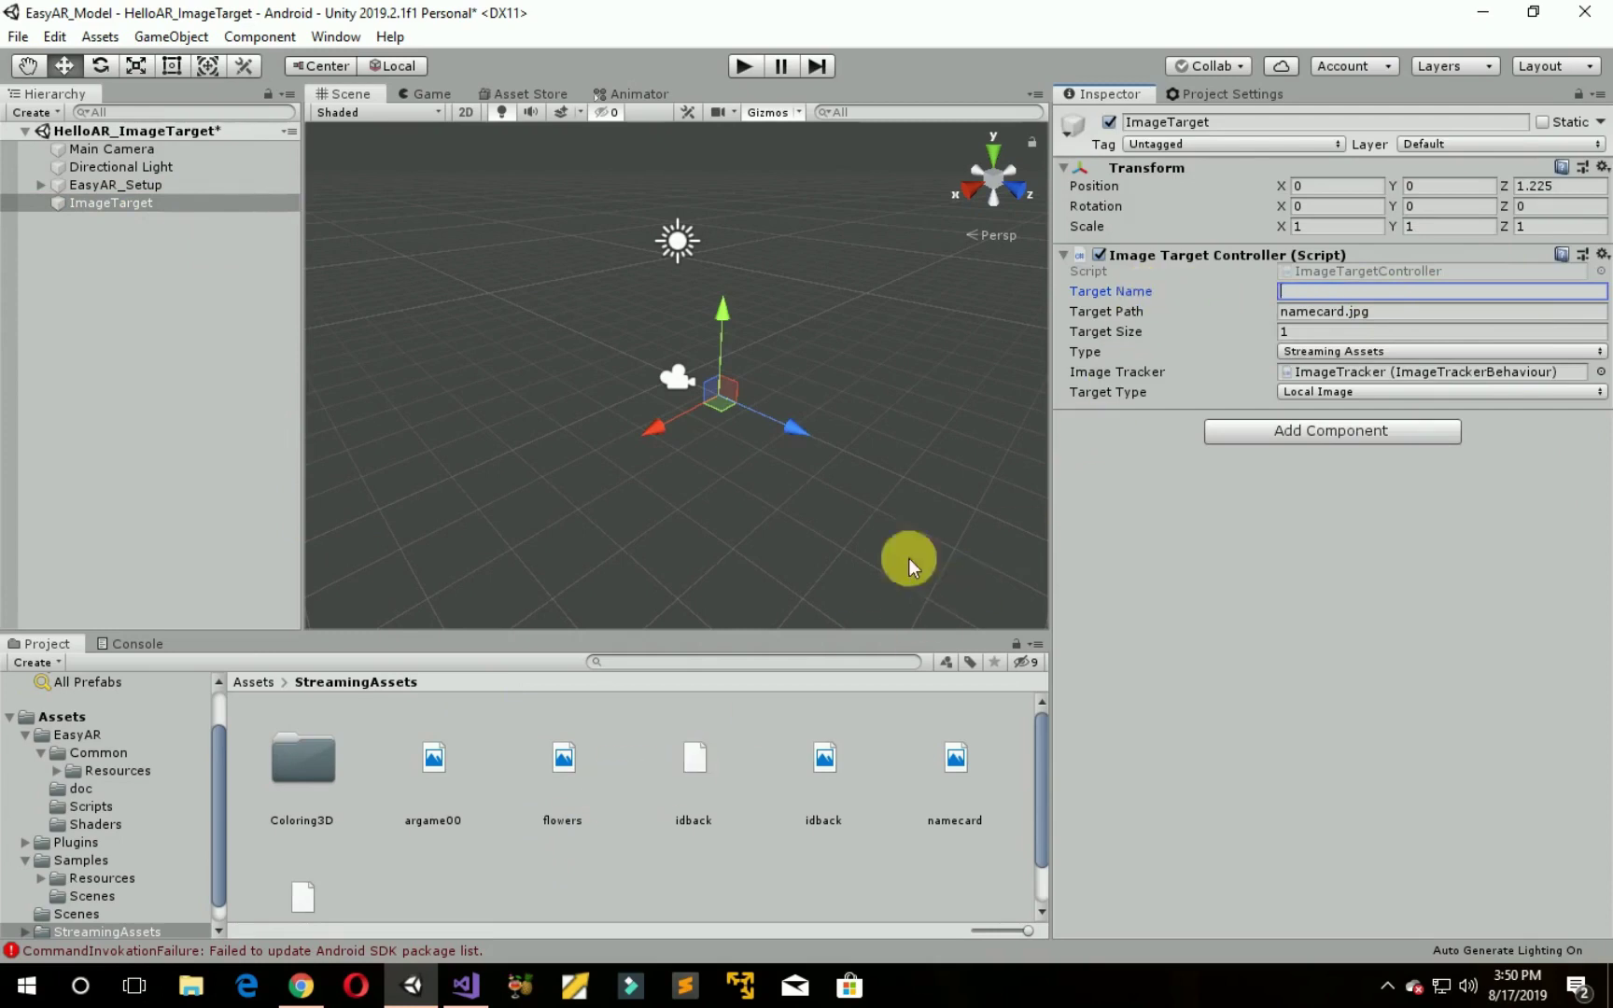
{"action": "type", "text": "flowers"}
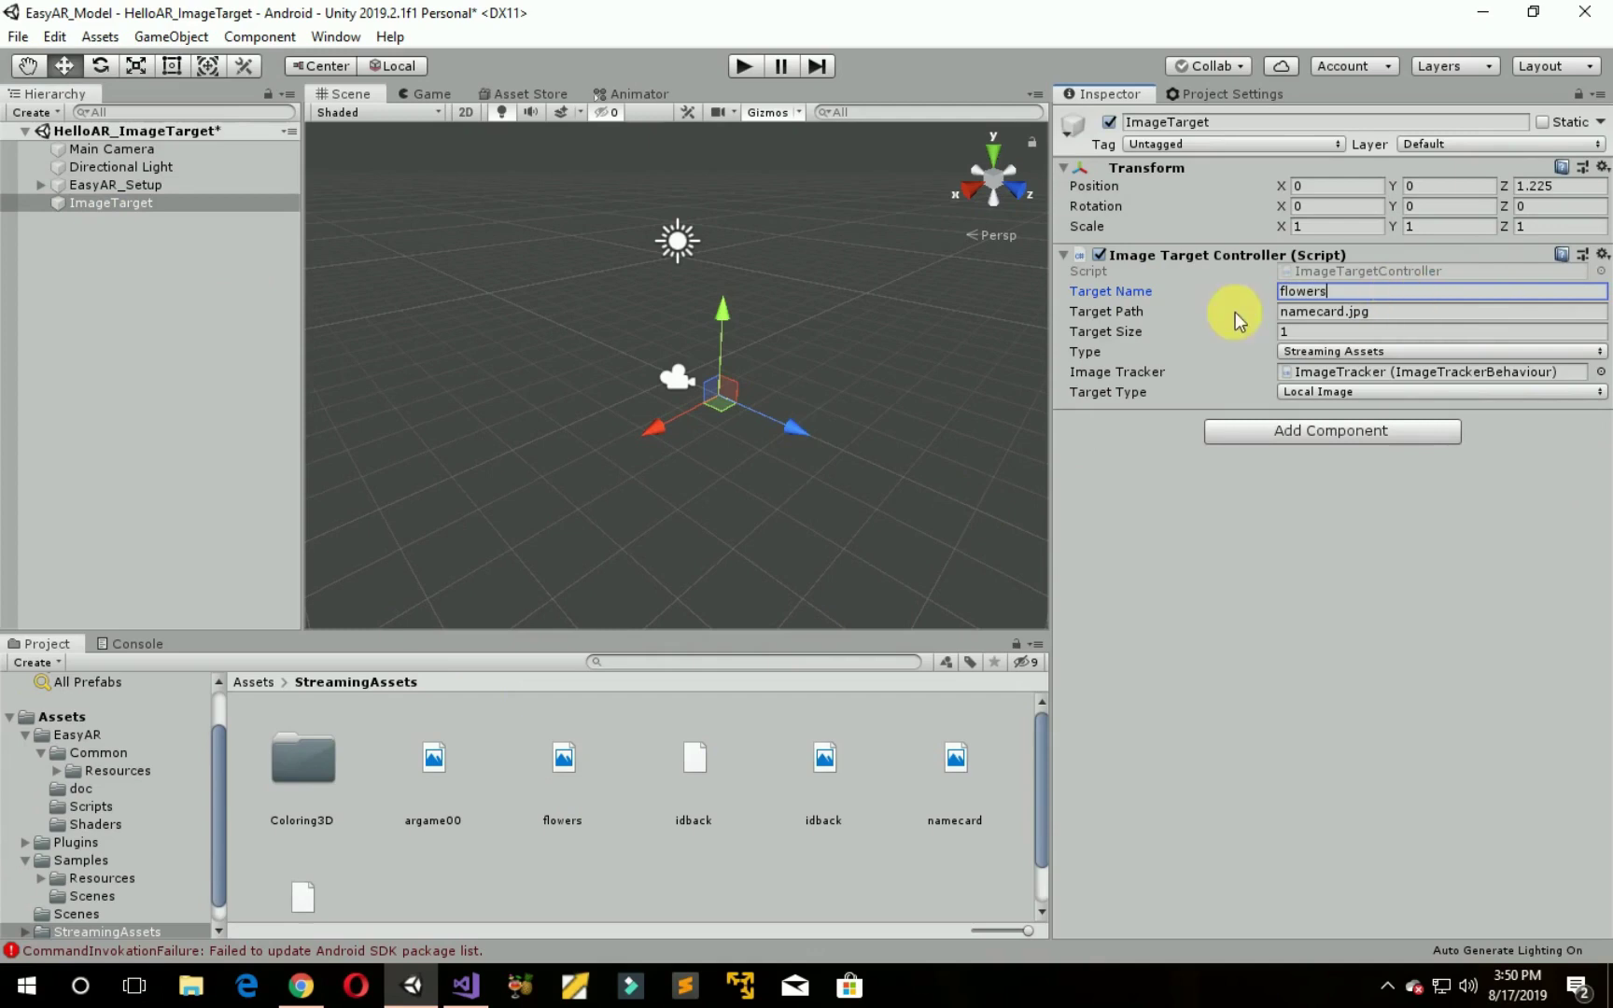
Step: Set the Target Path to flowers.jpeg, checking the image's file extension in StreamingAssets
{"action": "double_click", "coordinate": [1325, 293]}
{"action": "key", "text": "ctrl+c"}
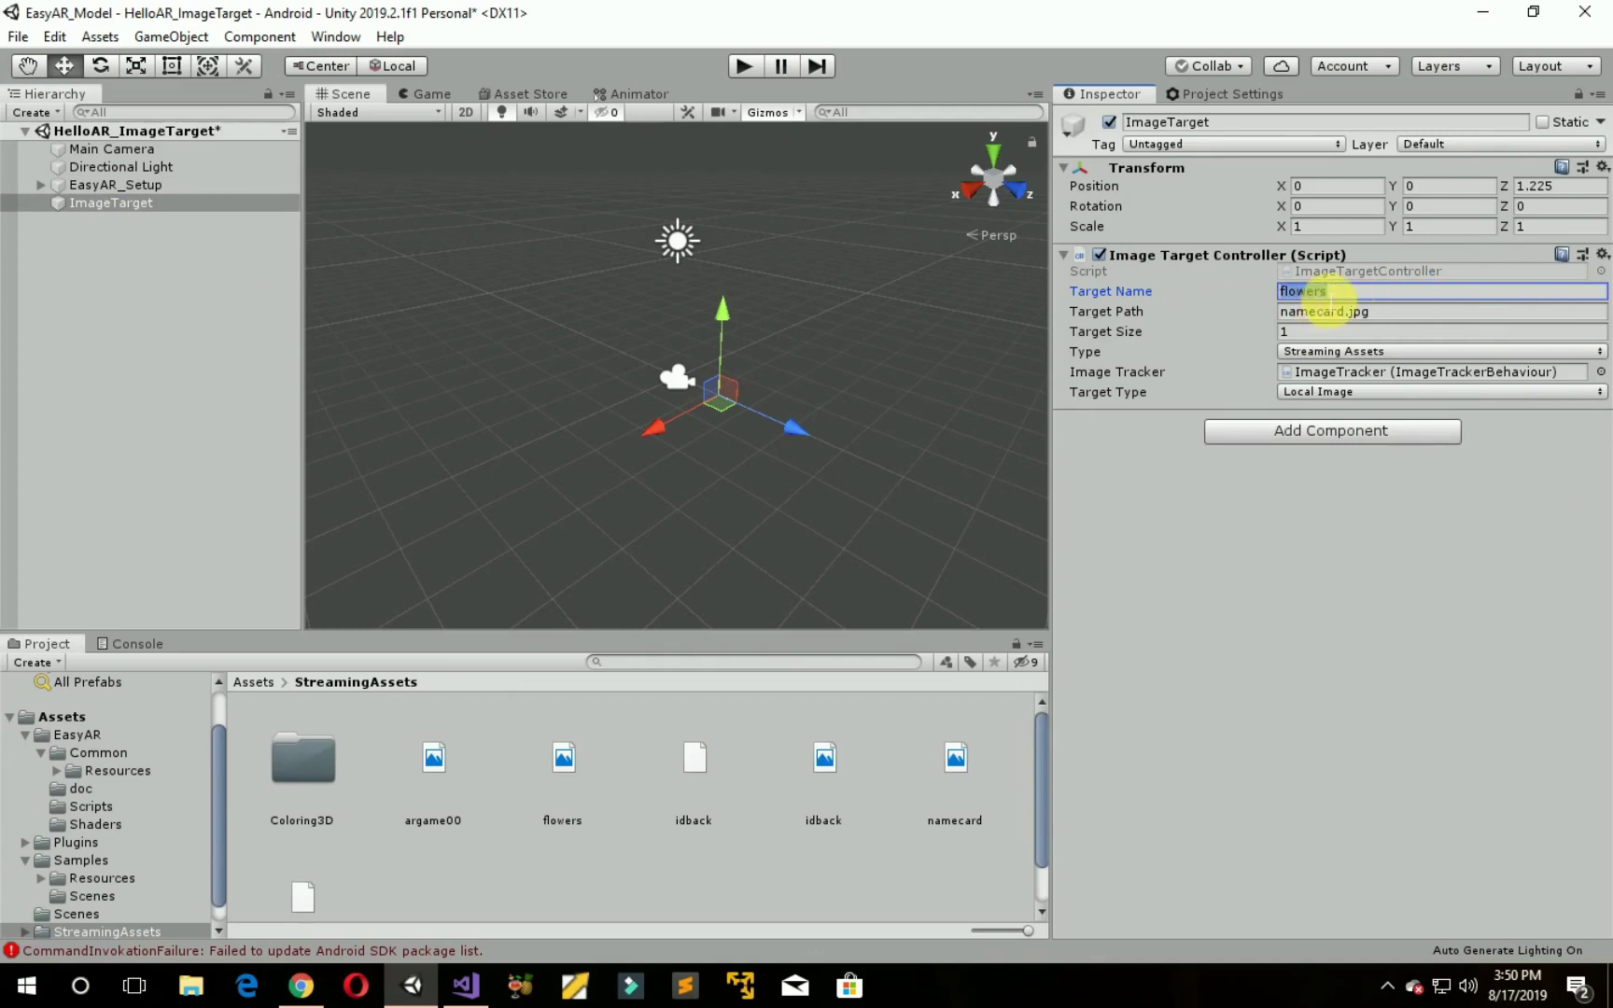
{"action": "double_click", "coordinate": [1297, 313]}
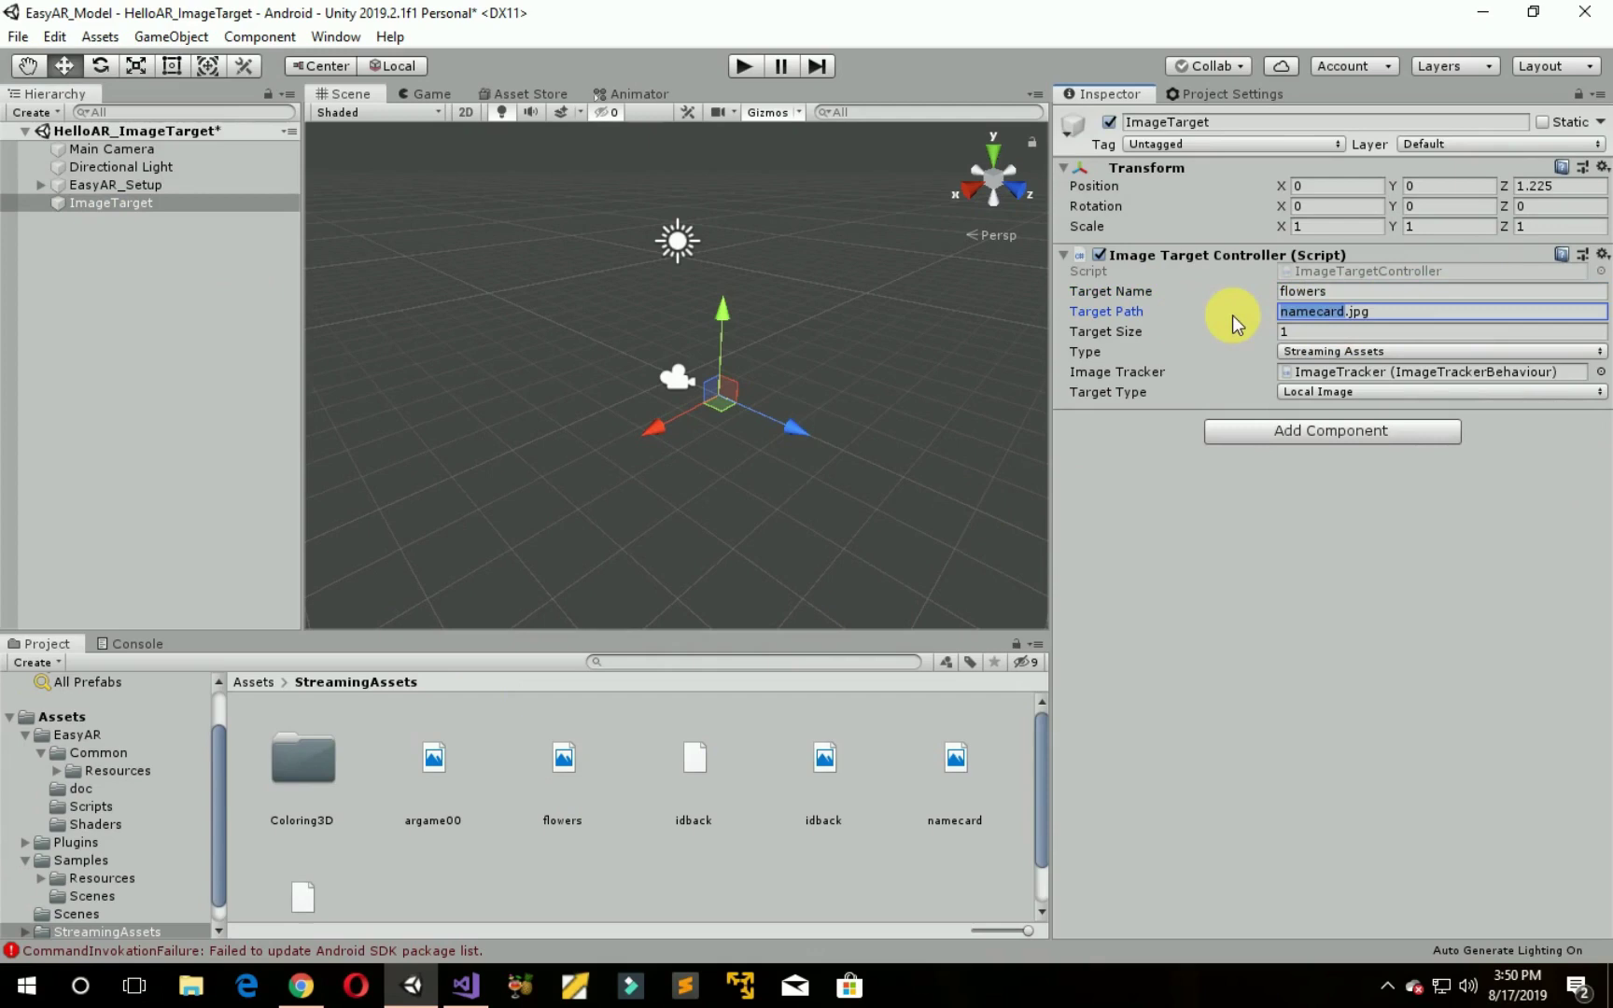
{"action": "key", "text": "ctrl+v"}
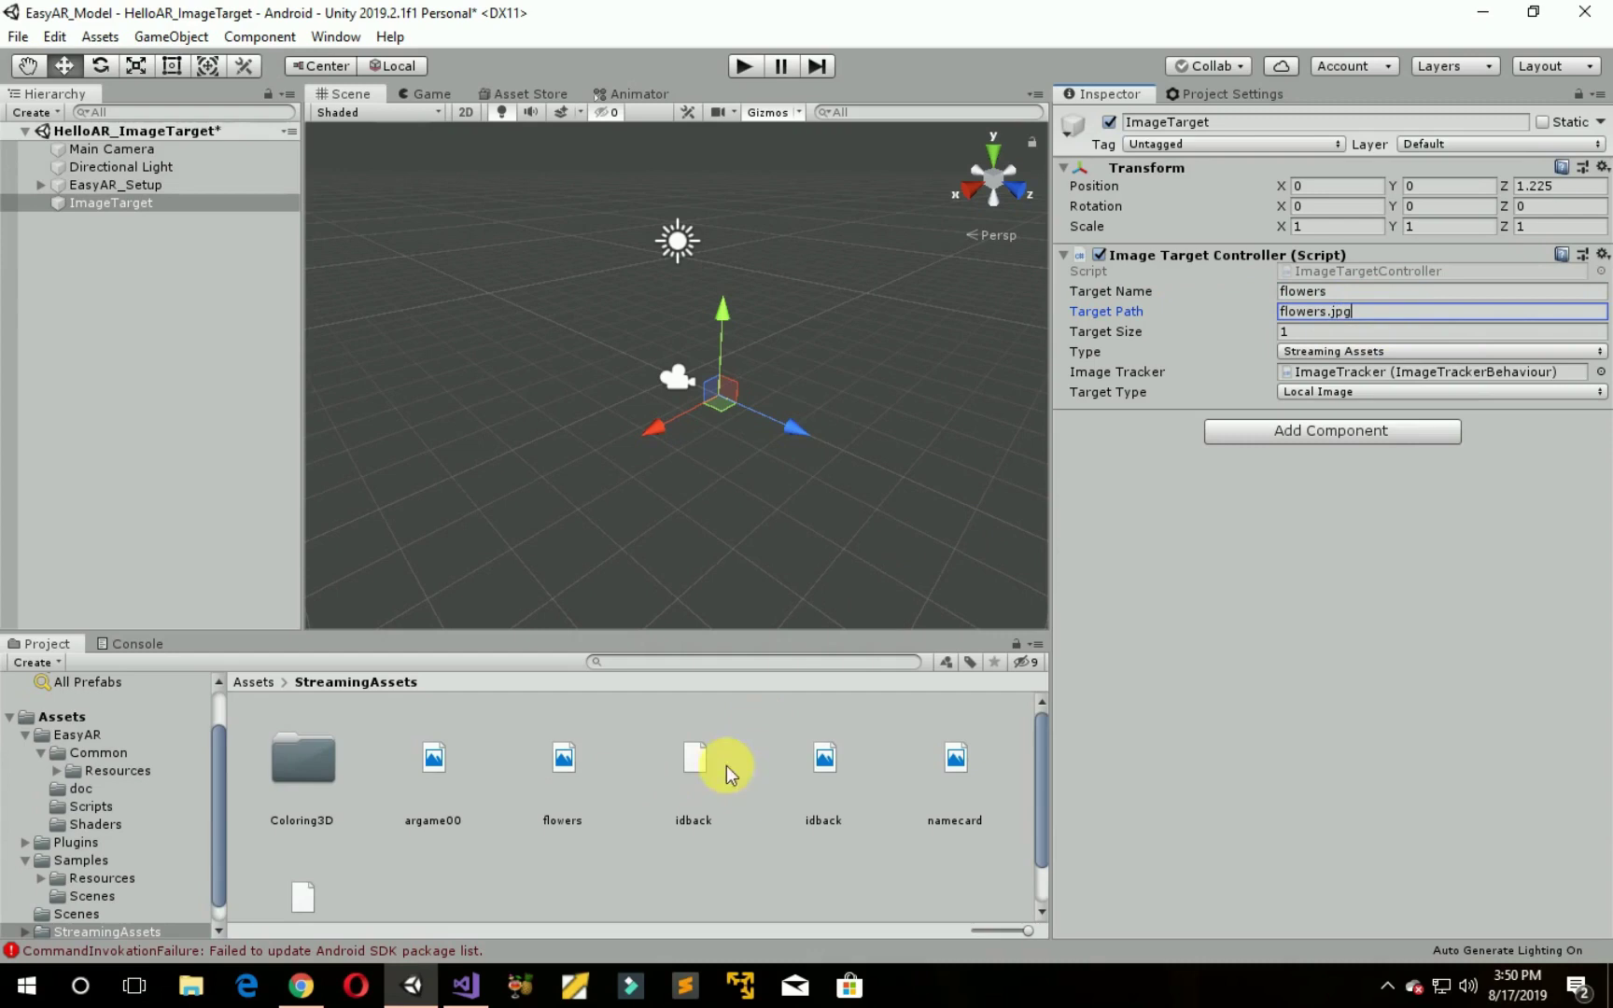
{"action": "left_click", "coordinate": [585, 793]}
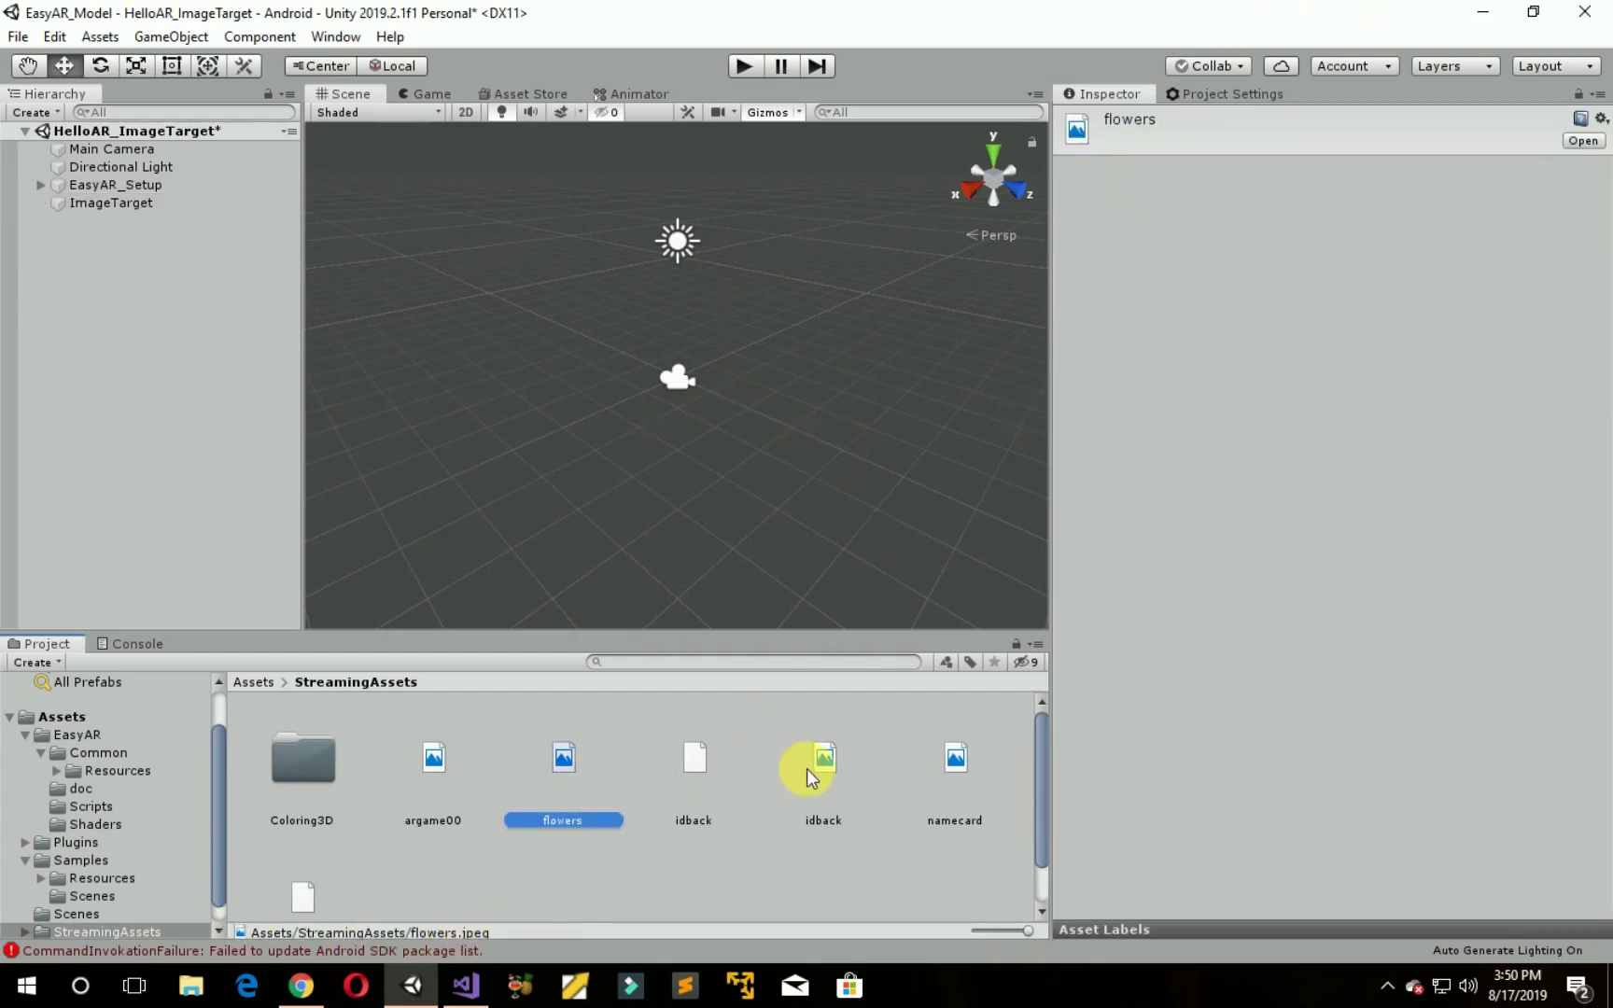
{"action": "left_click", "coordinate": [246, 204]}
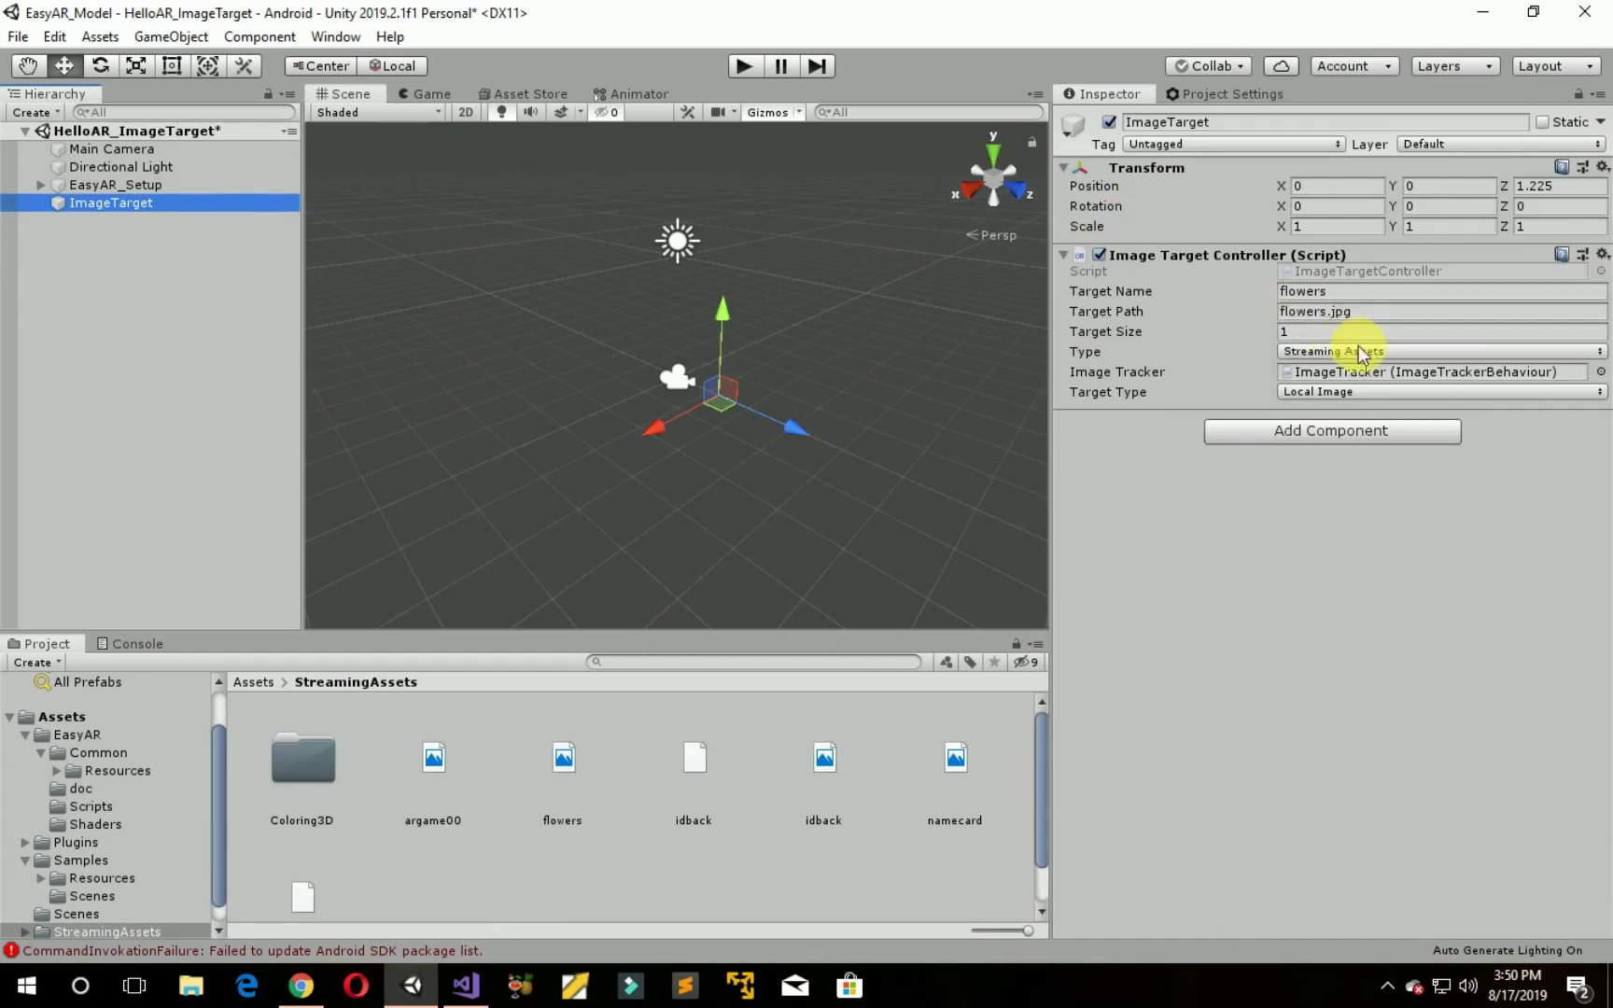
{"action": "left_click", "coordinate": [1349, 313]}
{"action": "left_click", "coordinate": [1345, 312]}
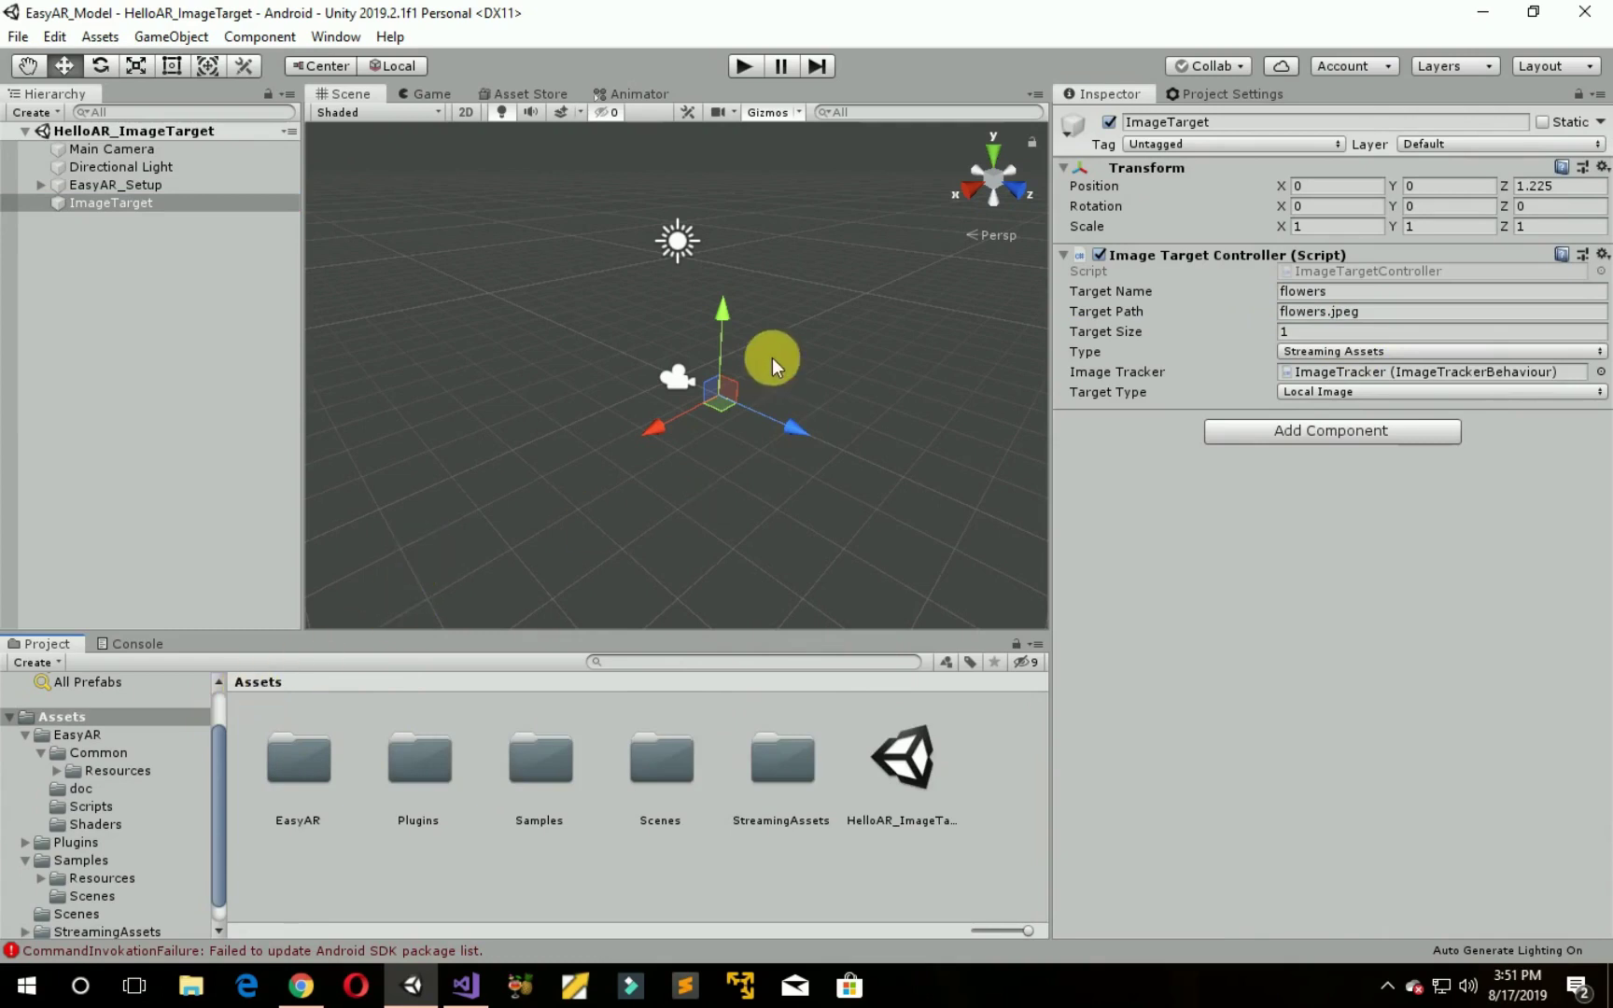
Step: Import the Aeroplane model folder from the desktop into the Unity Assets root
{"action": "key", "text": "super+d"}
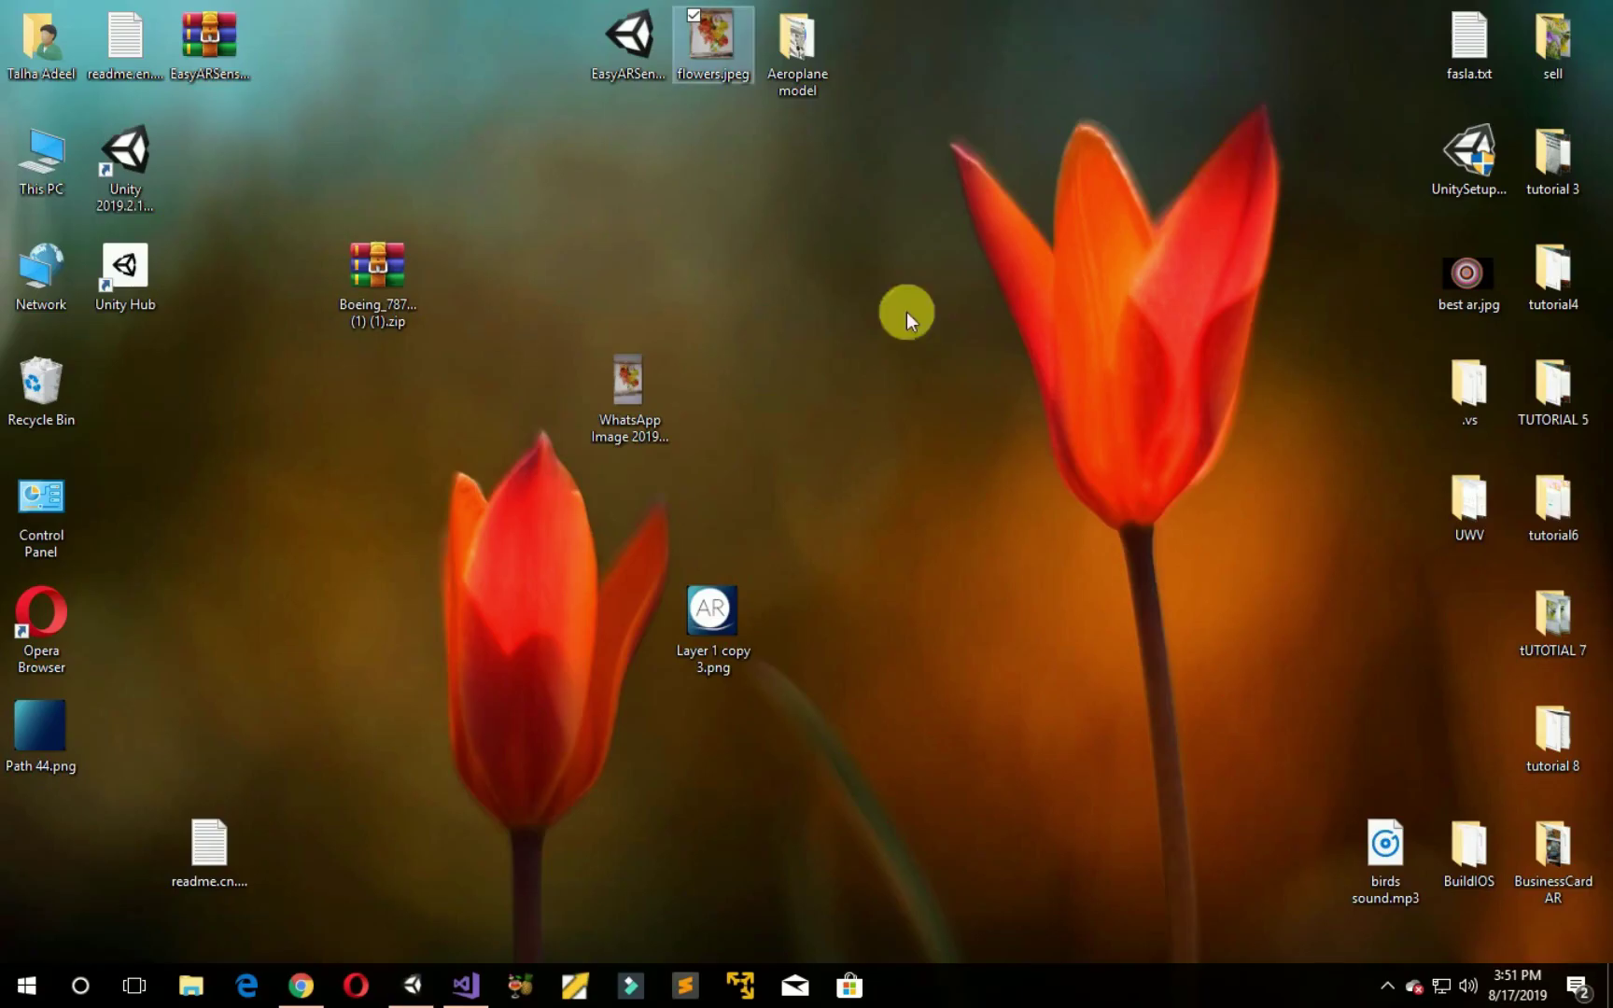
{"action": "left_click_drag", "start_coordinate": [795, 42], "coordinate": [987, 758]}
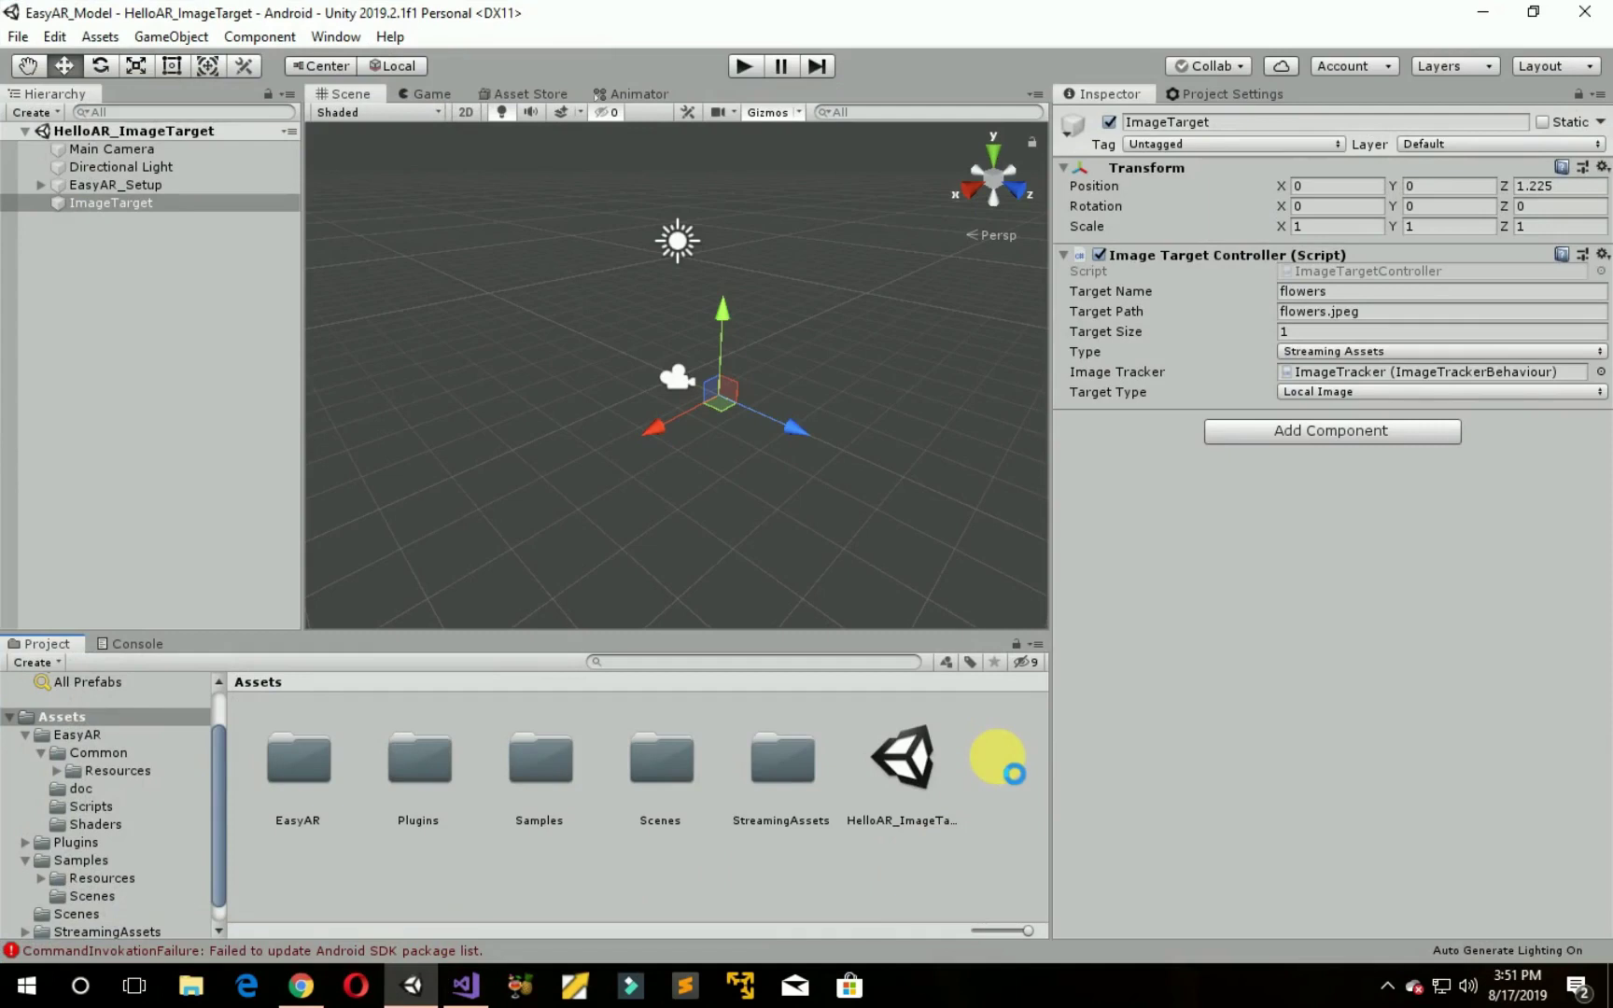
{"action": "left_click", "coordinate": [298, 751]}
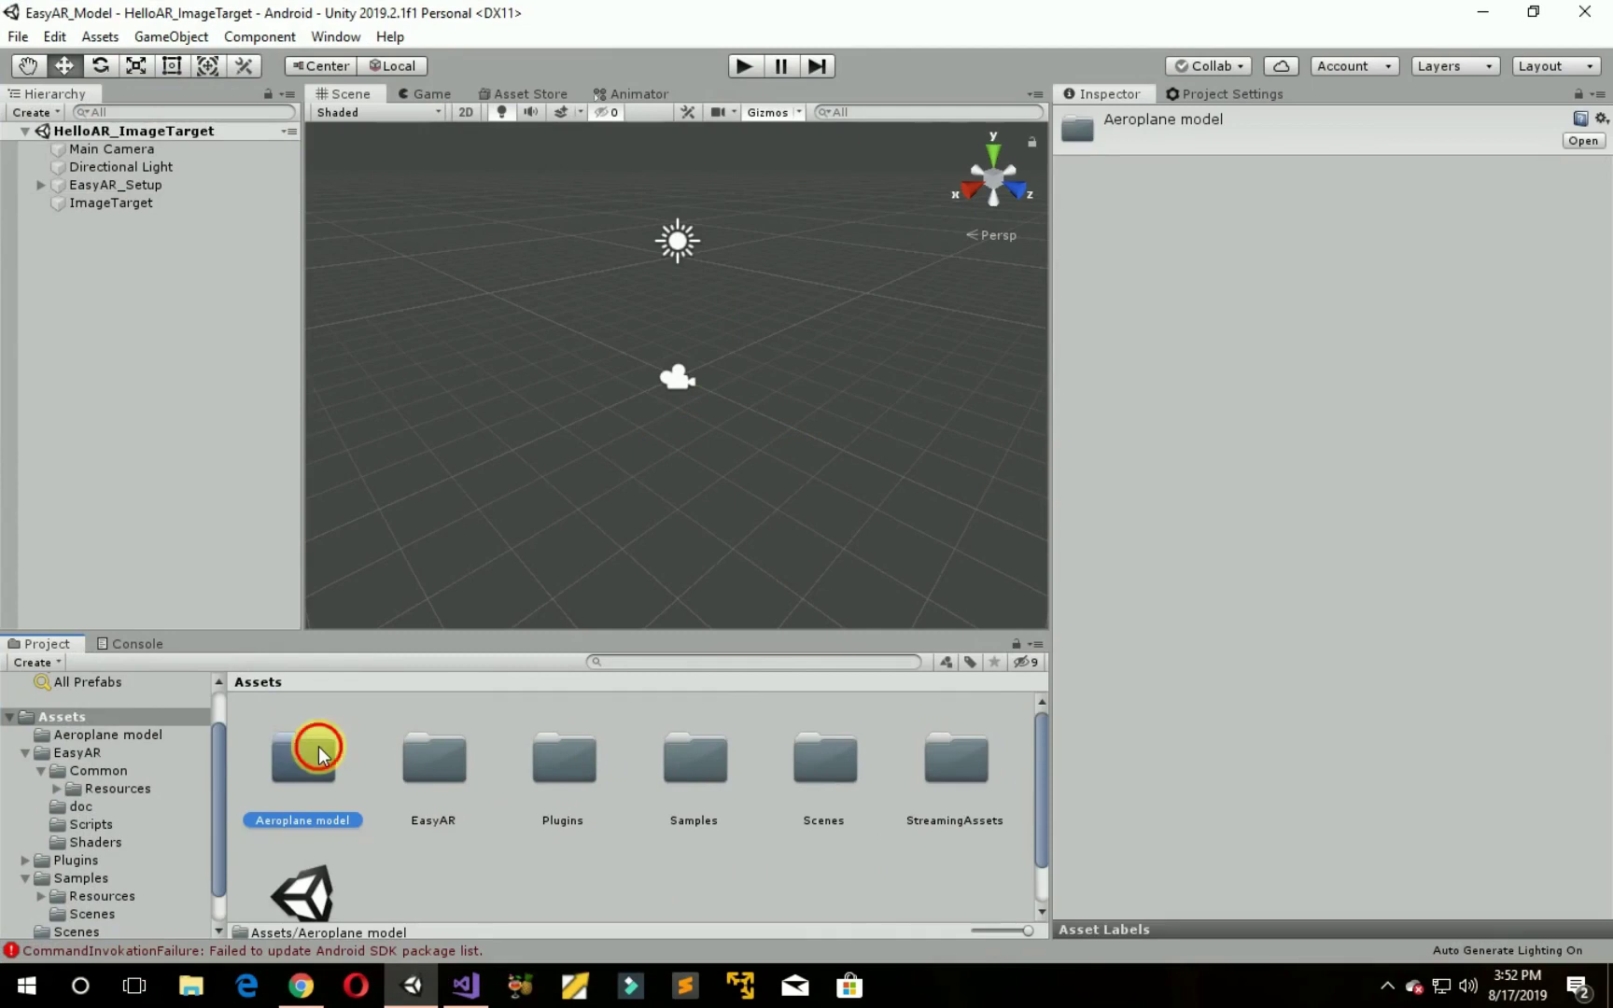
Step: Make B_787_8 a child of ImageTarget and scale it to 0.04 on X, Y and Z
{"action": "double_click", "coordinate": [319, 746]}
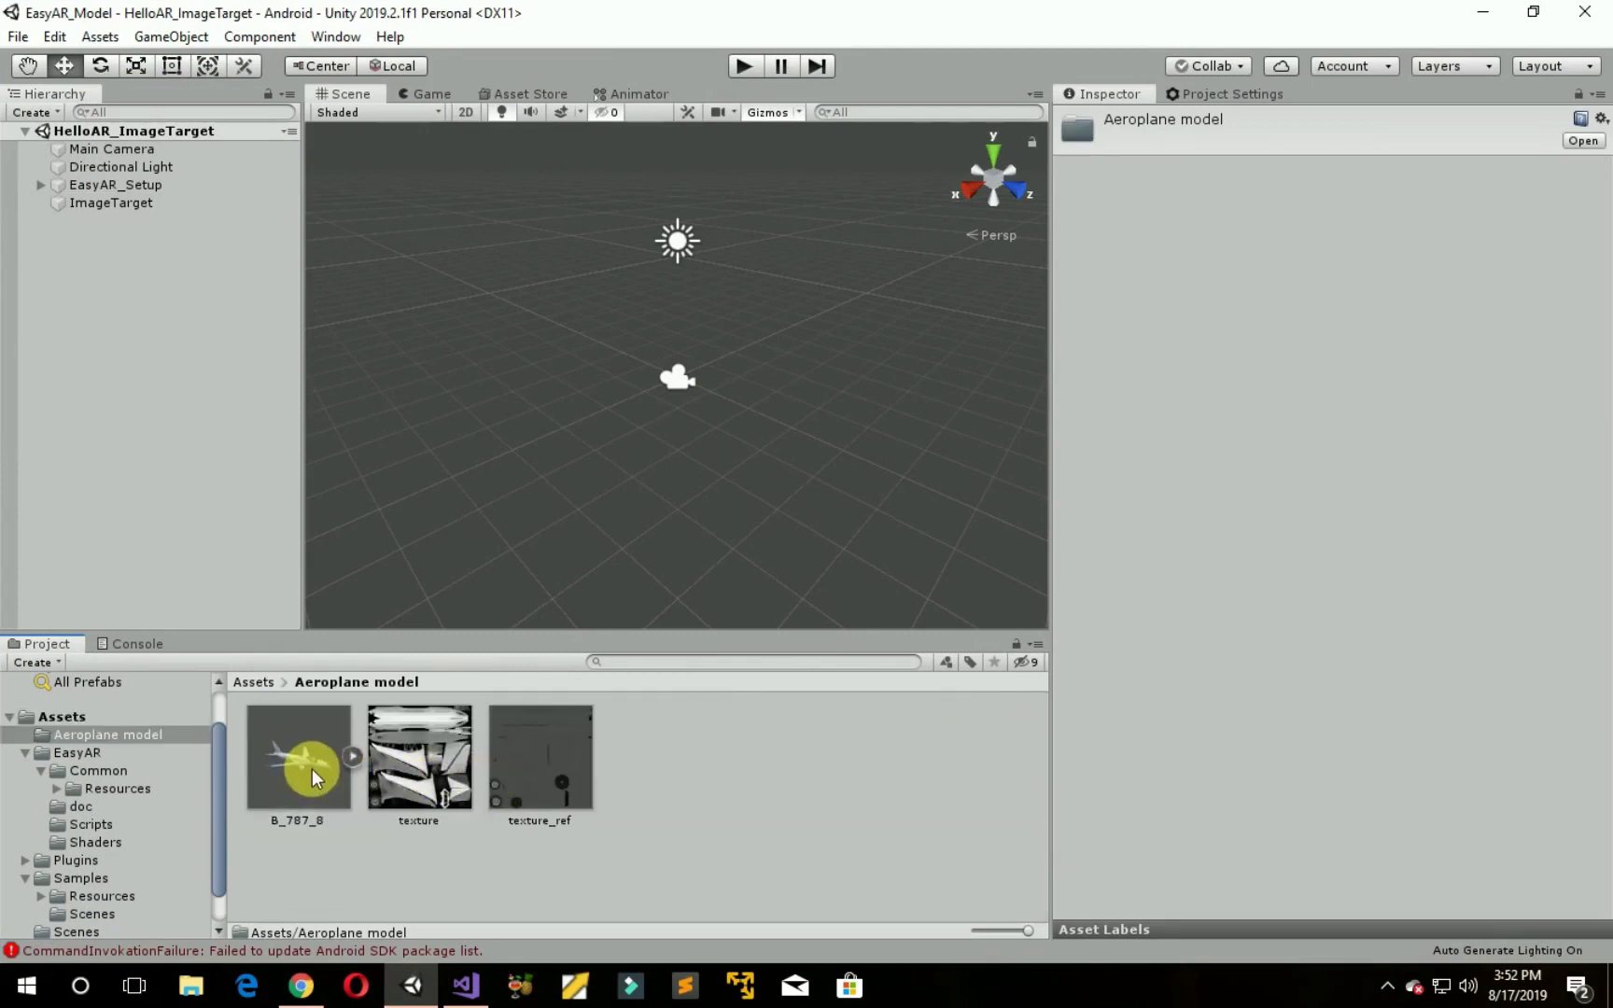
{"action": "left_click_drag", "start_coordinate": [319, 767], "coordinate": [151, 200]}
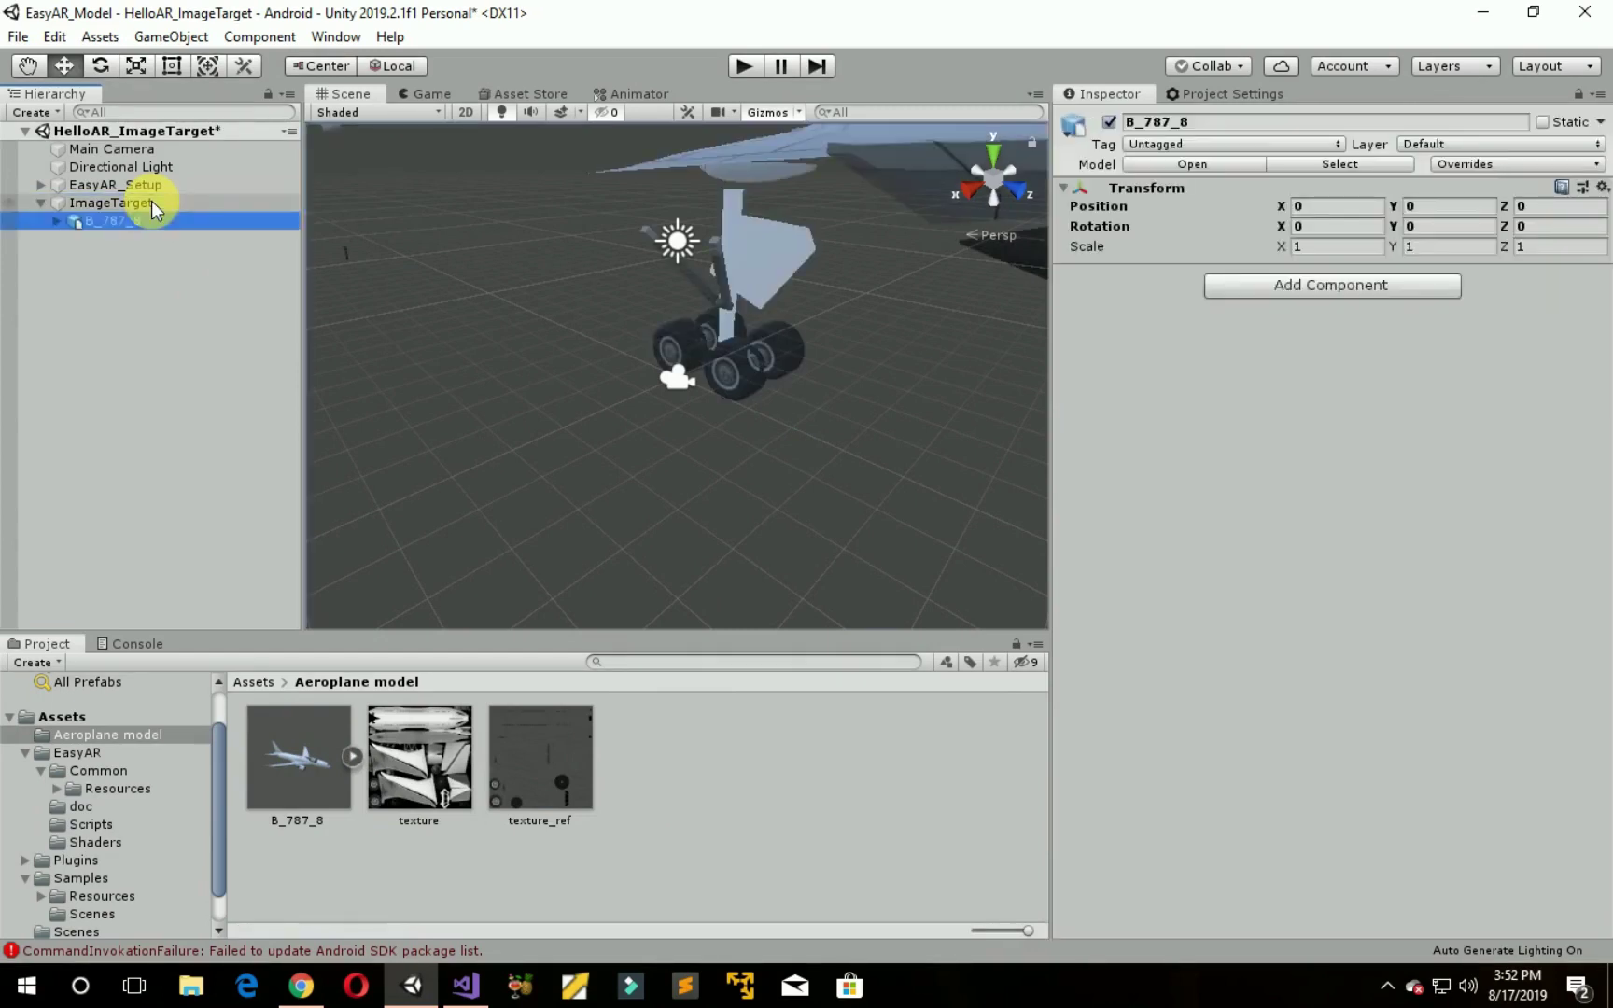
{"action": "left_click", "coordinate": [1344, 247]}
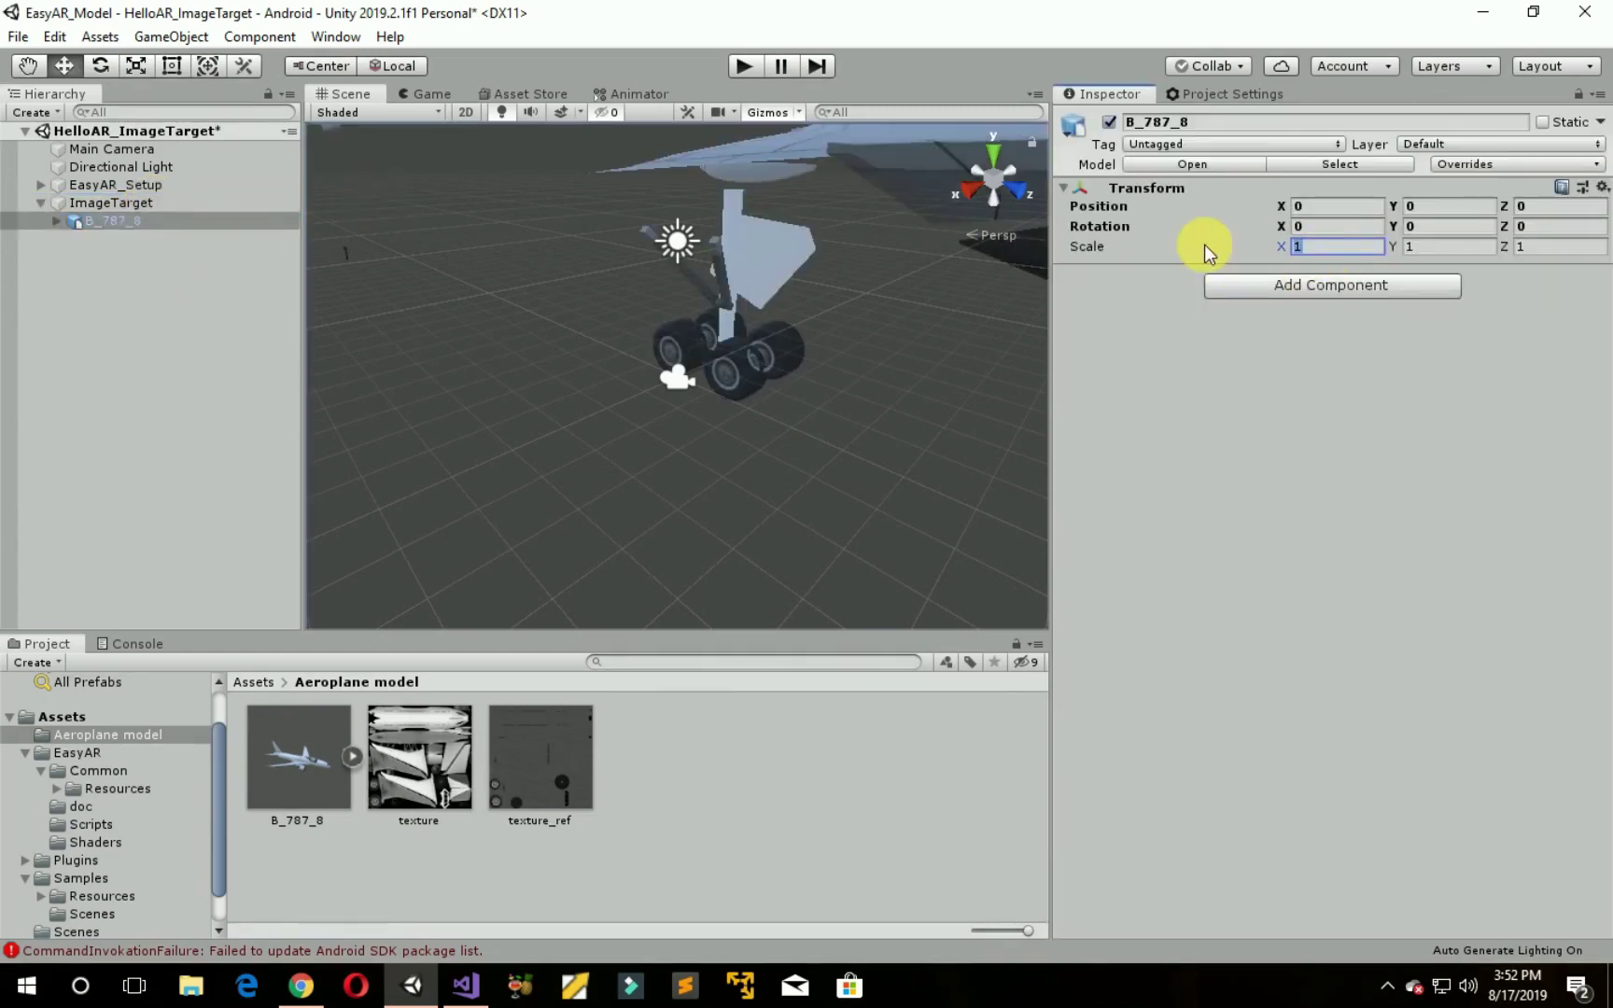
{"action": "type", "text": "0.04"}
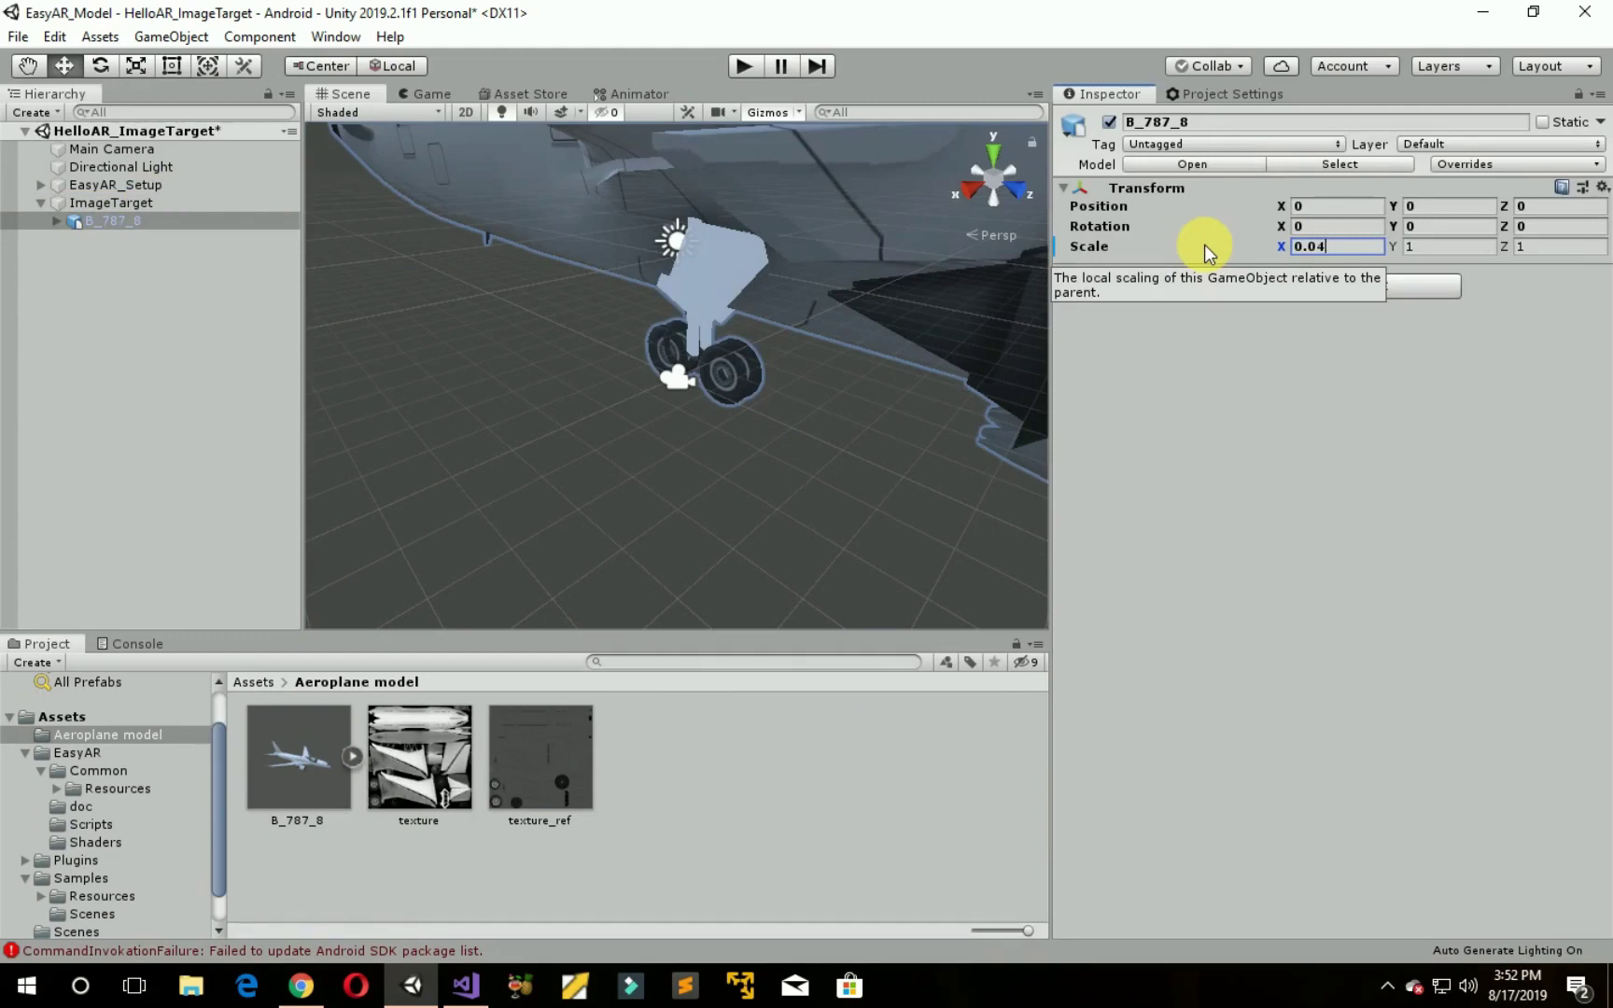
{"action": "left_click", "coordinate": [1424, 246]}
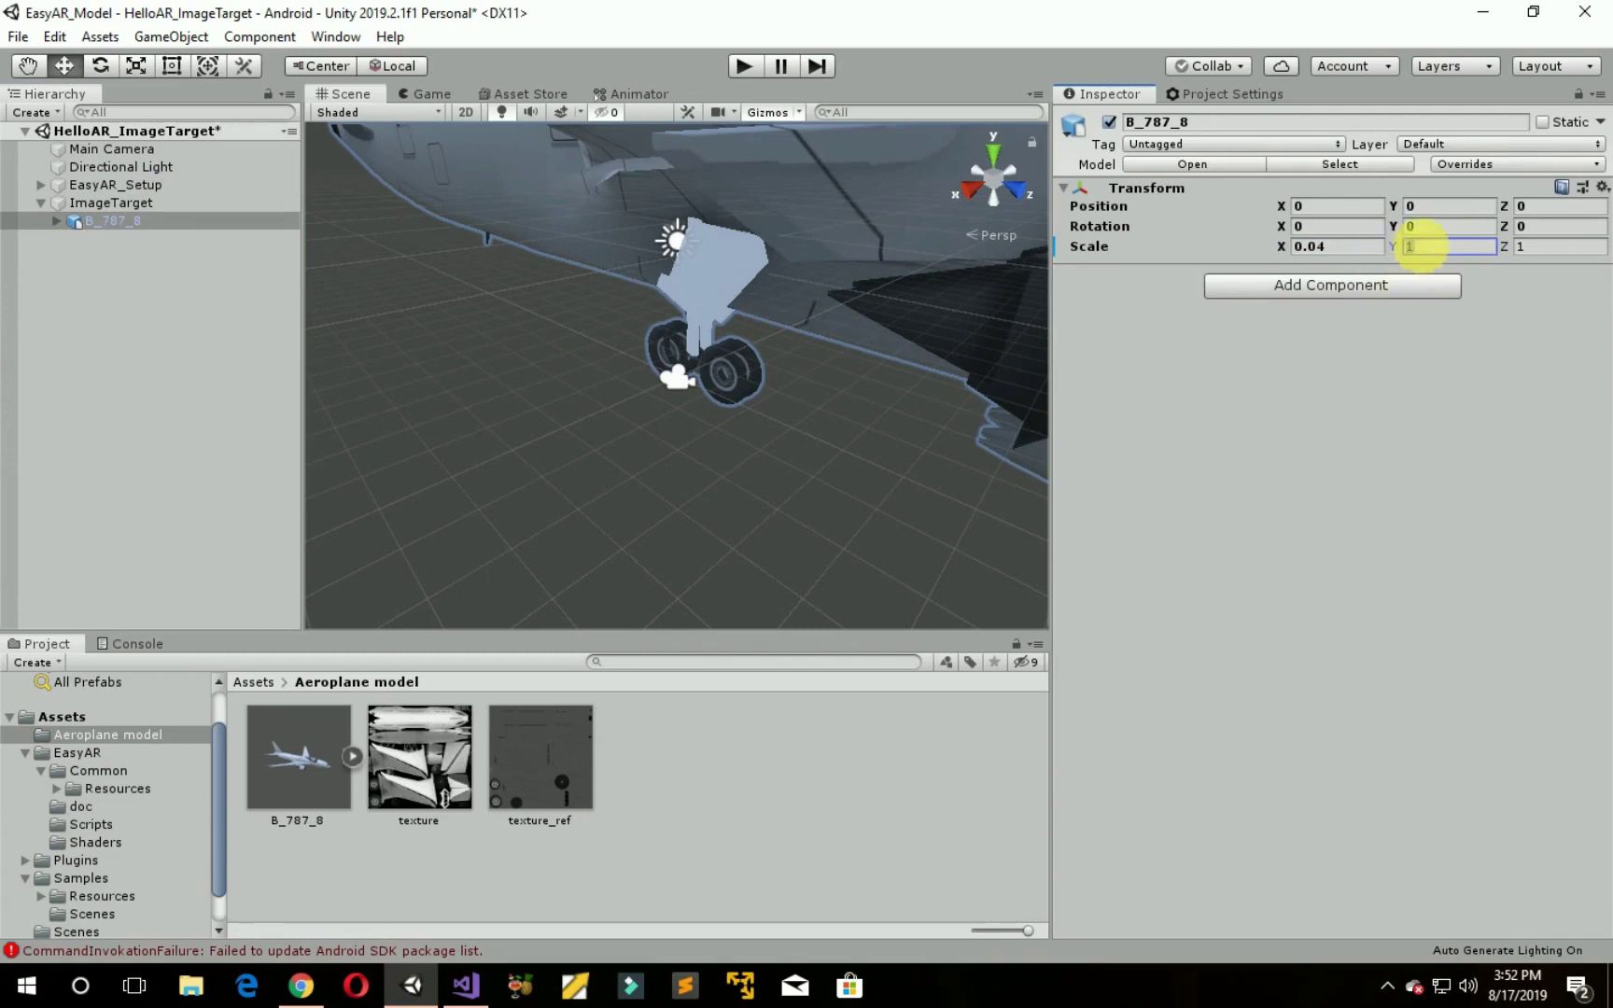
{"action": "type", "text": "0.04"}
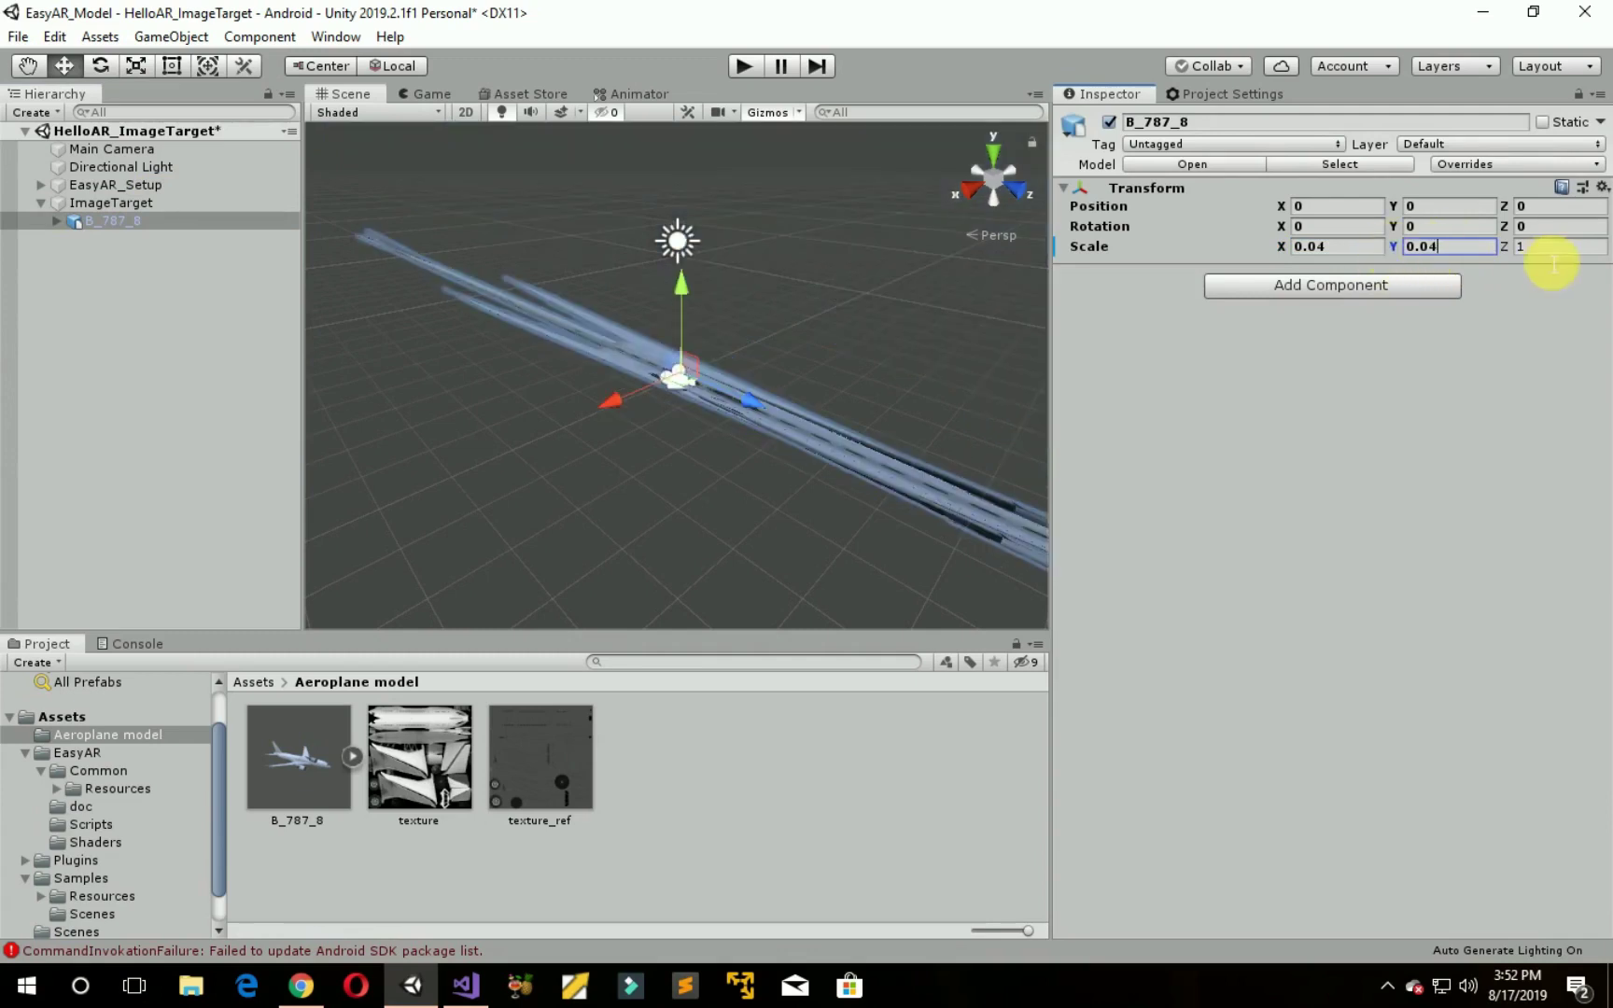
{"action": "key", "text": "Tab"}
{"action": "type", "text": "0"}
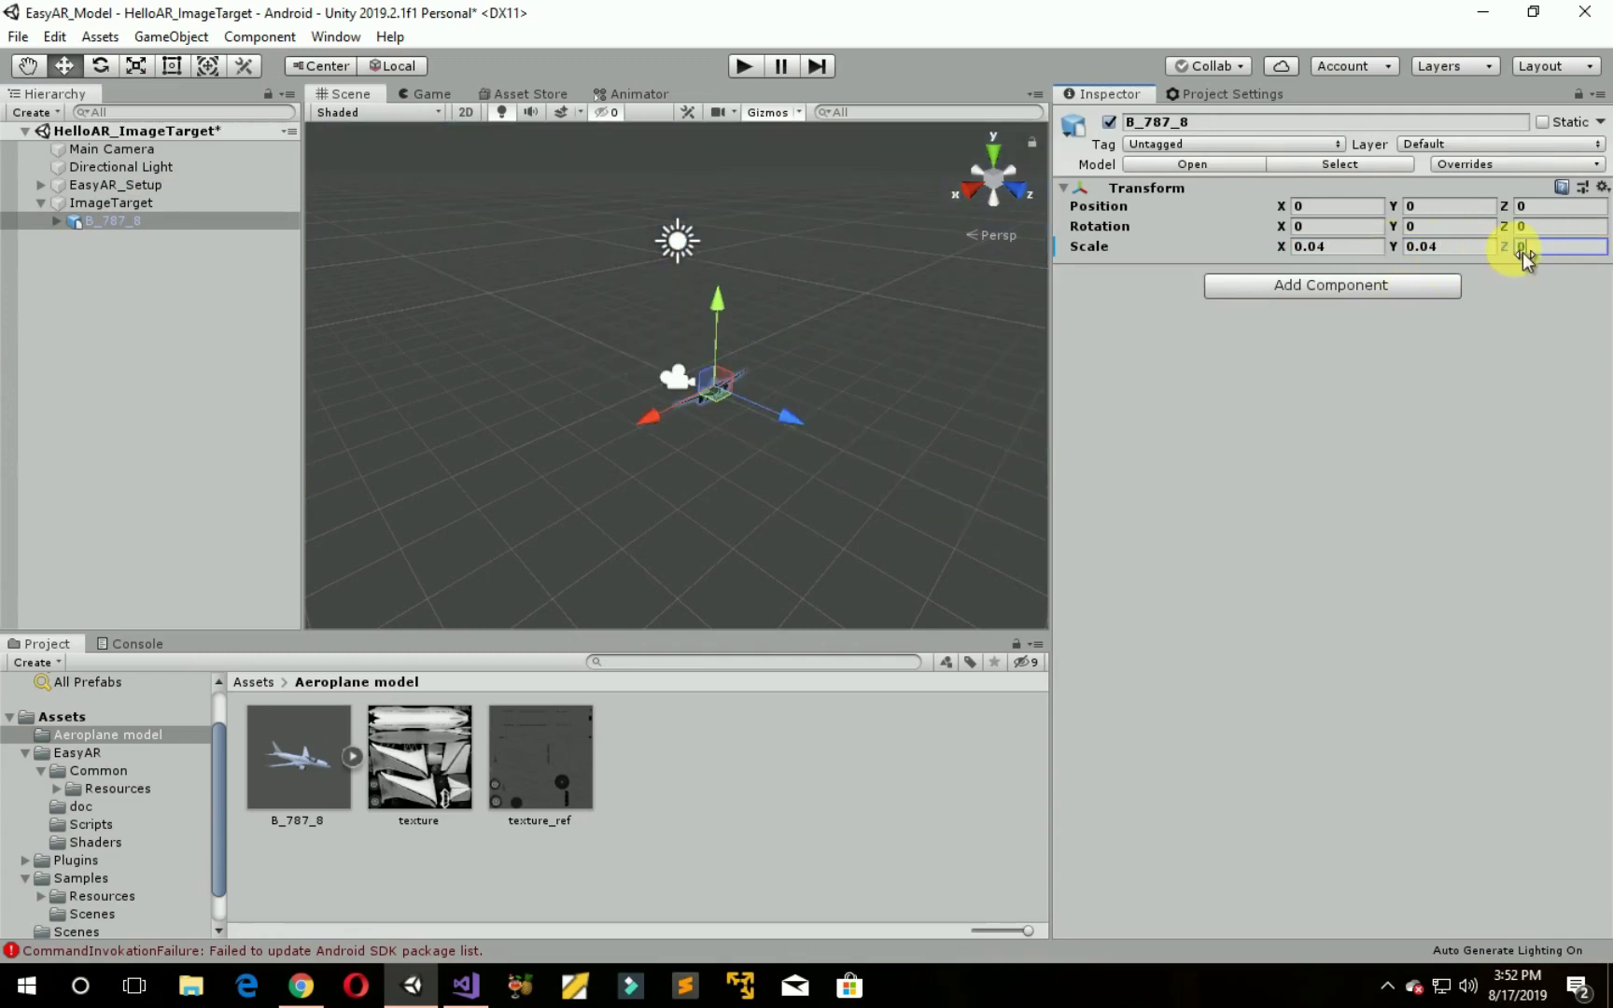
{"action": "type", "text": ".04"}
Step: Set the aeroplane's X rotation to 270 and save the scene
{"action": "left_click", "coordinate": [1235, 234]}
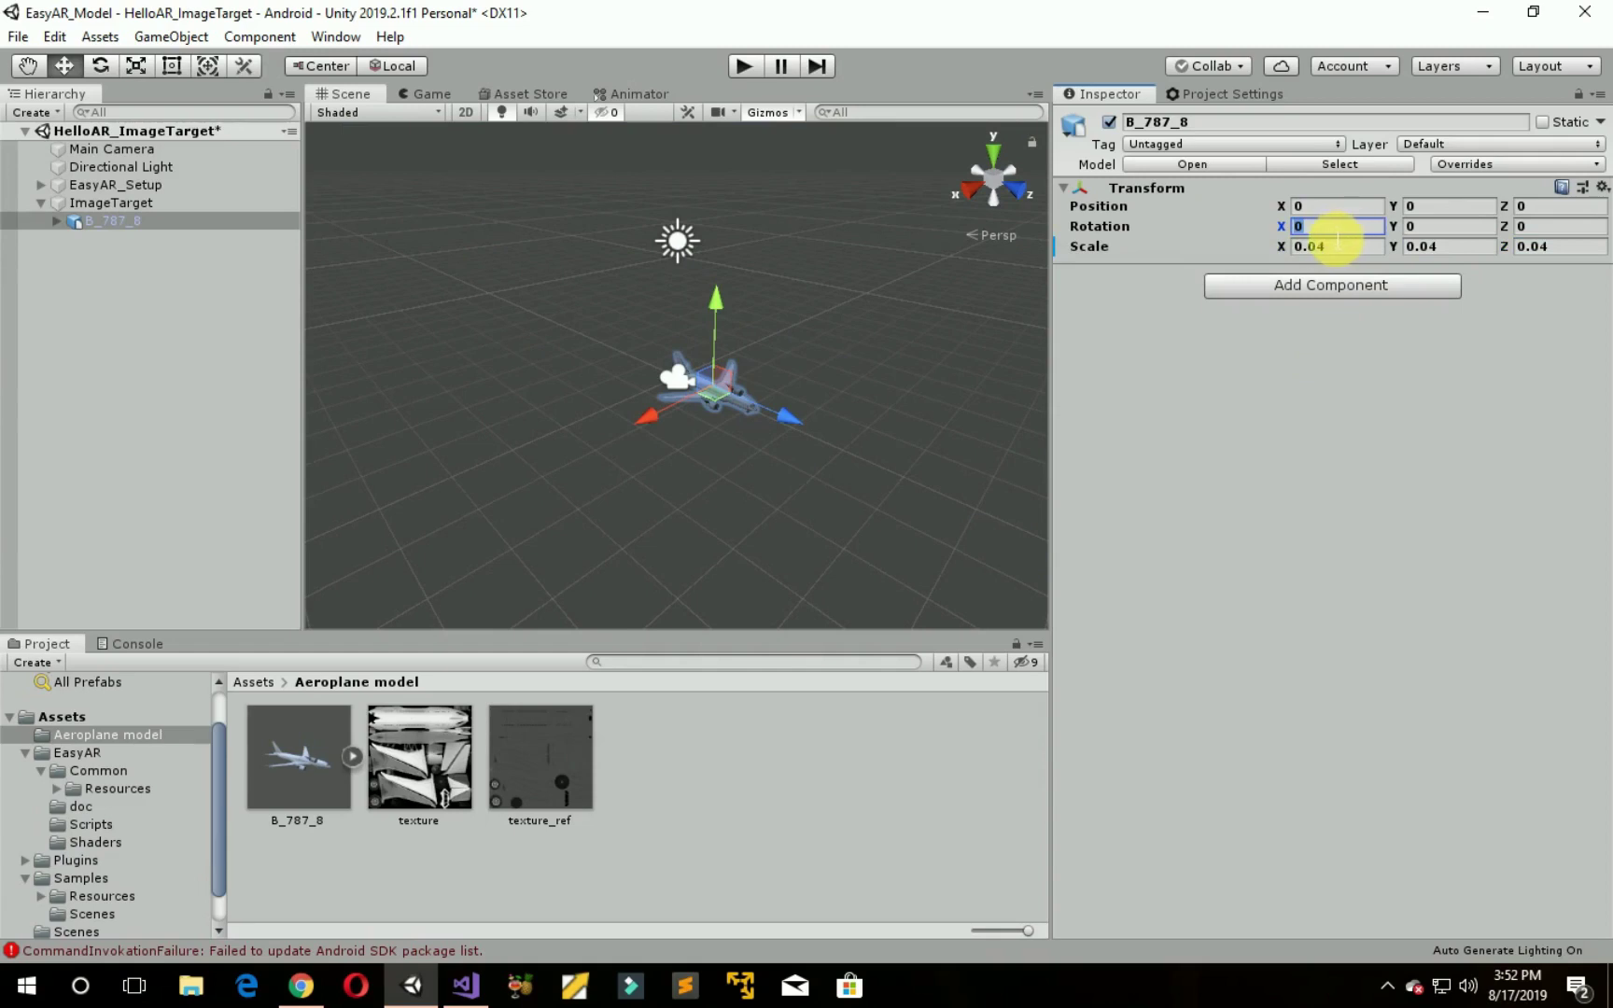
{"action": "type", "text": "270"}
{"action": "left_click", "coordinate": [1321, 361]}
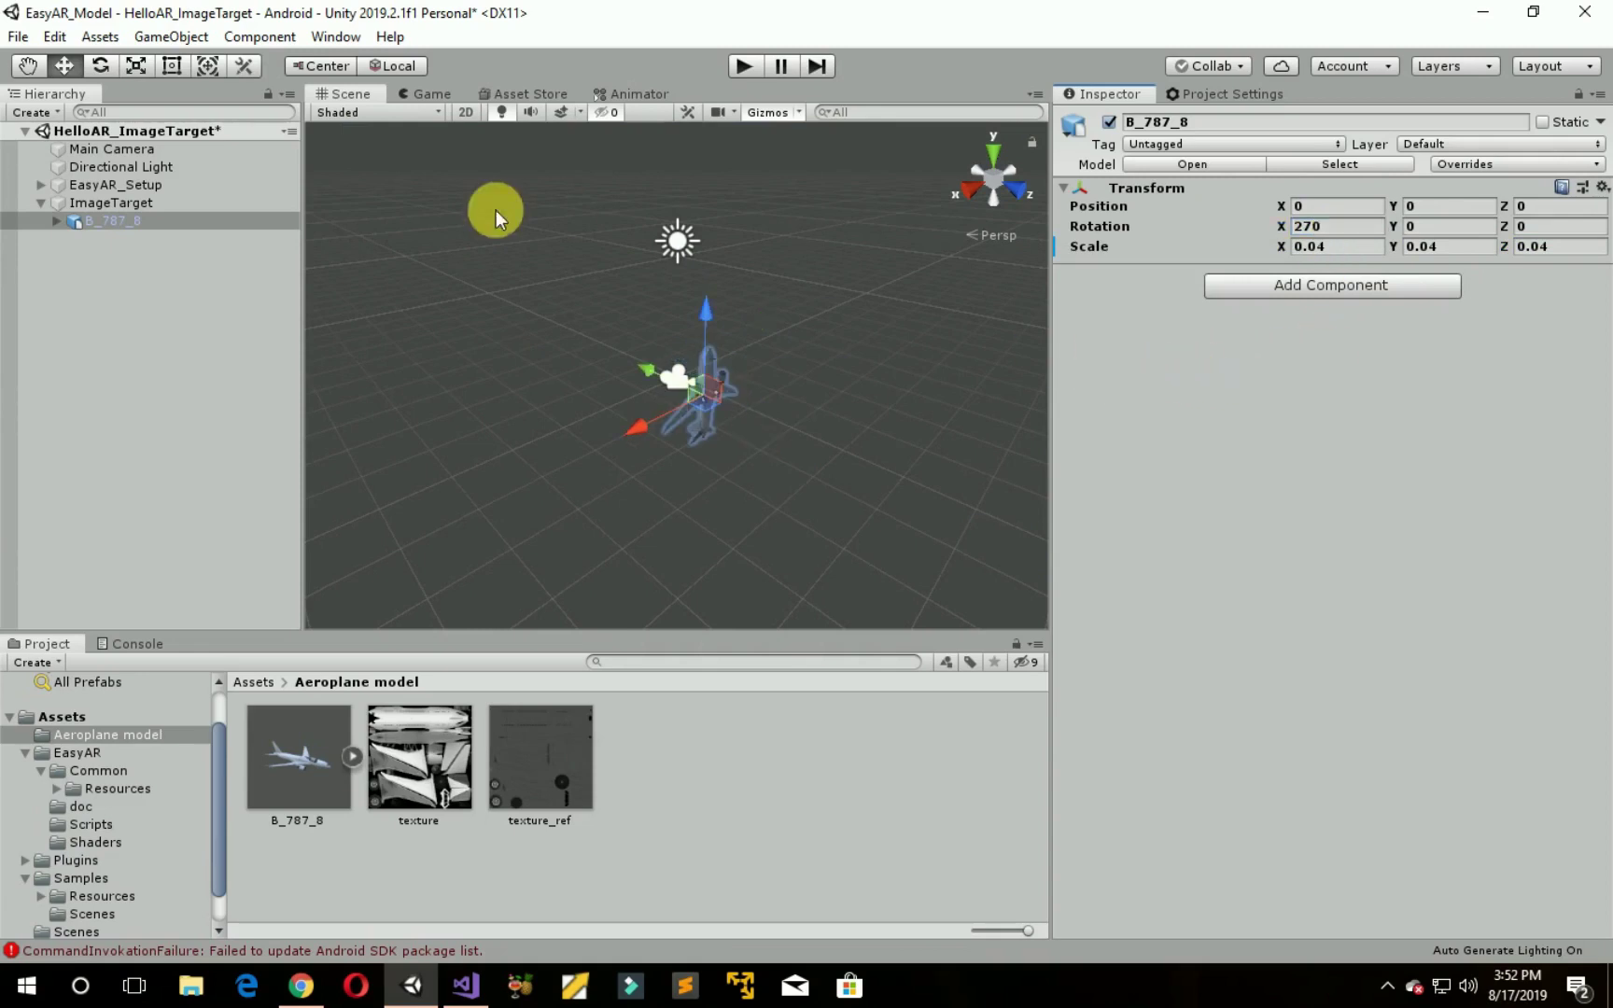
{"action": "key", "text": "ctrl+s"}
Step: Add the open HelloAR_ImageTarget scene to the Build Settings scene list
{"action": "left_click", "coordinate": [18, 37]}
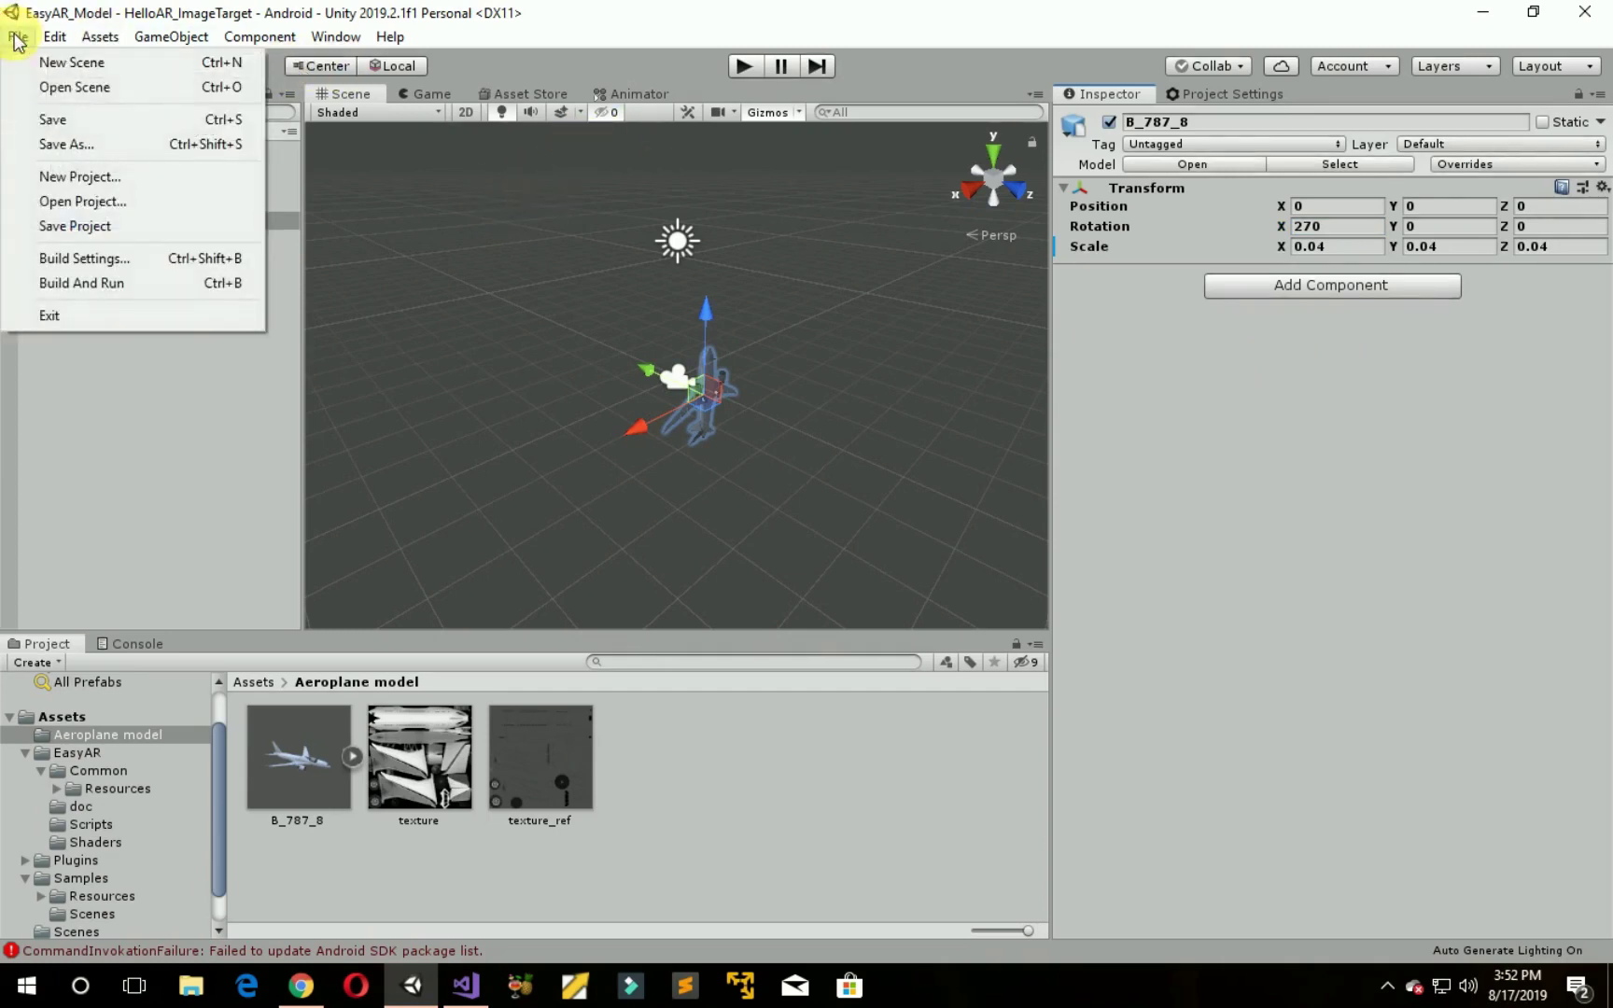
{"action": "left_click", "coordinate": [185, 265]}
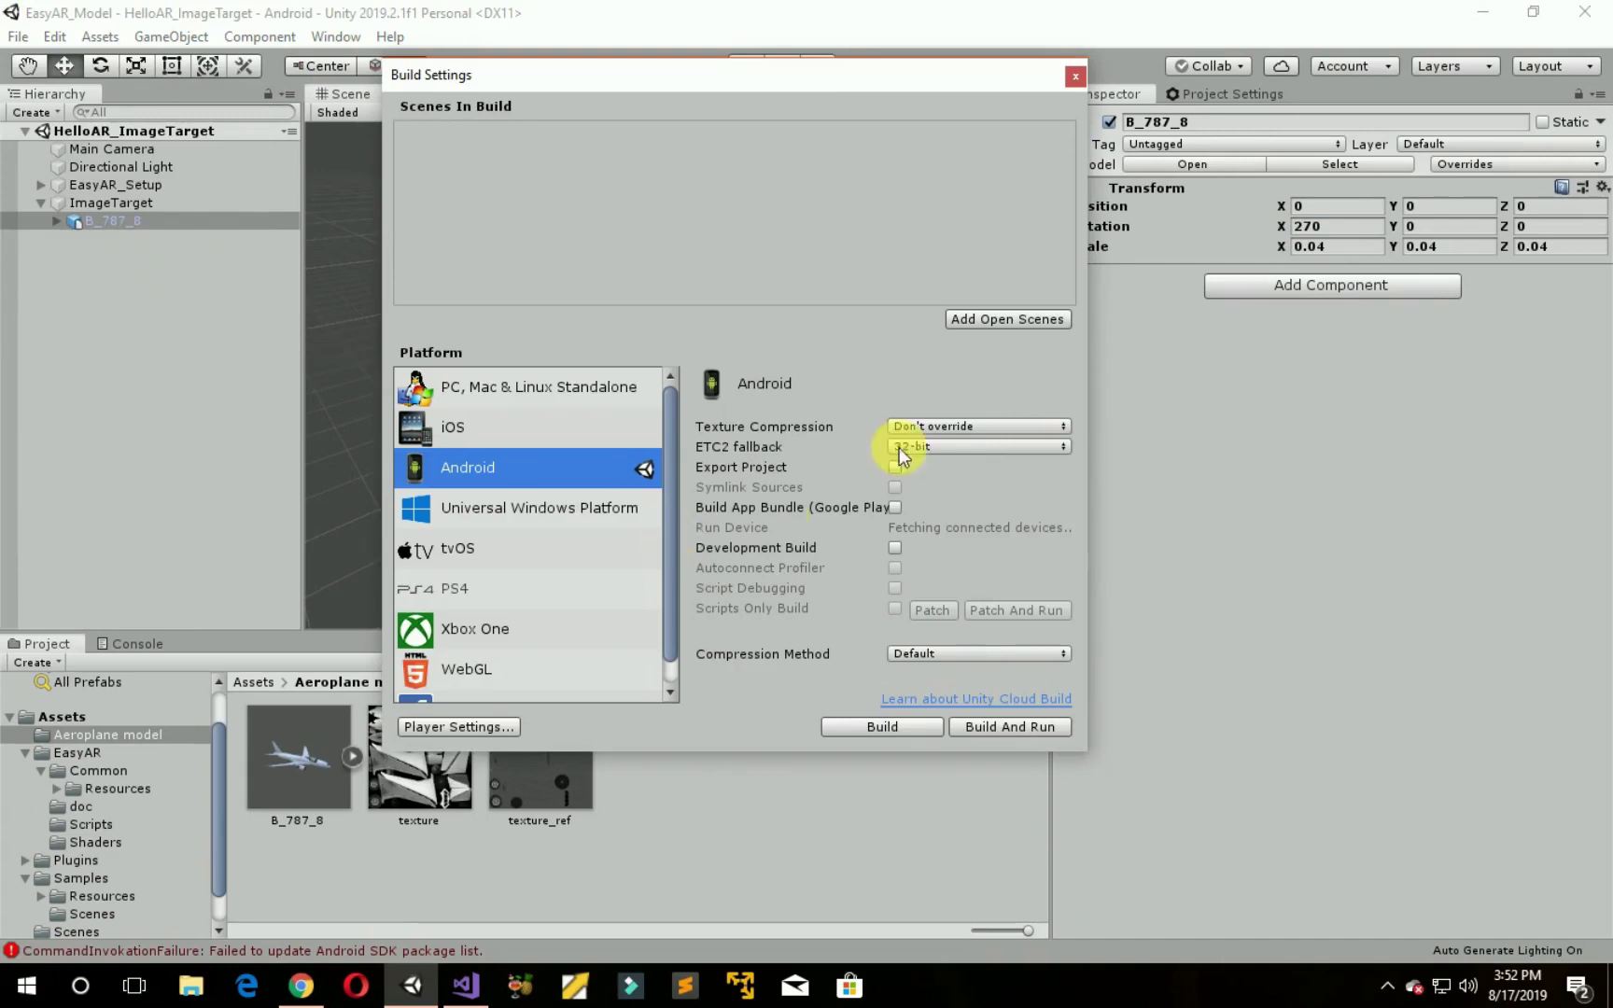
{"action": "left_click", "coordinate": [987, 317]}
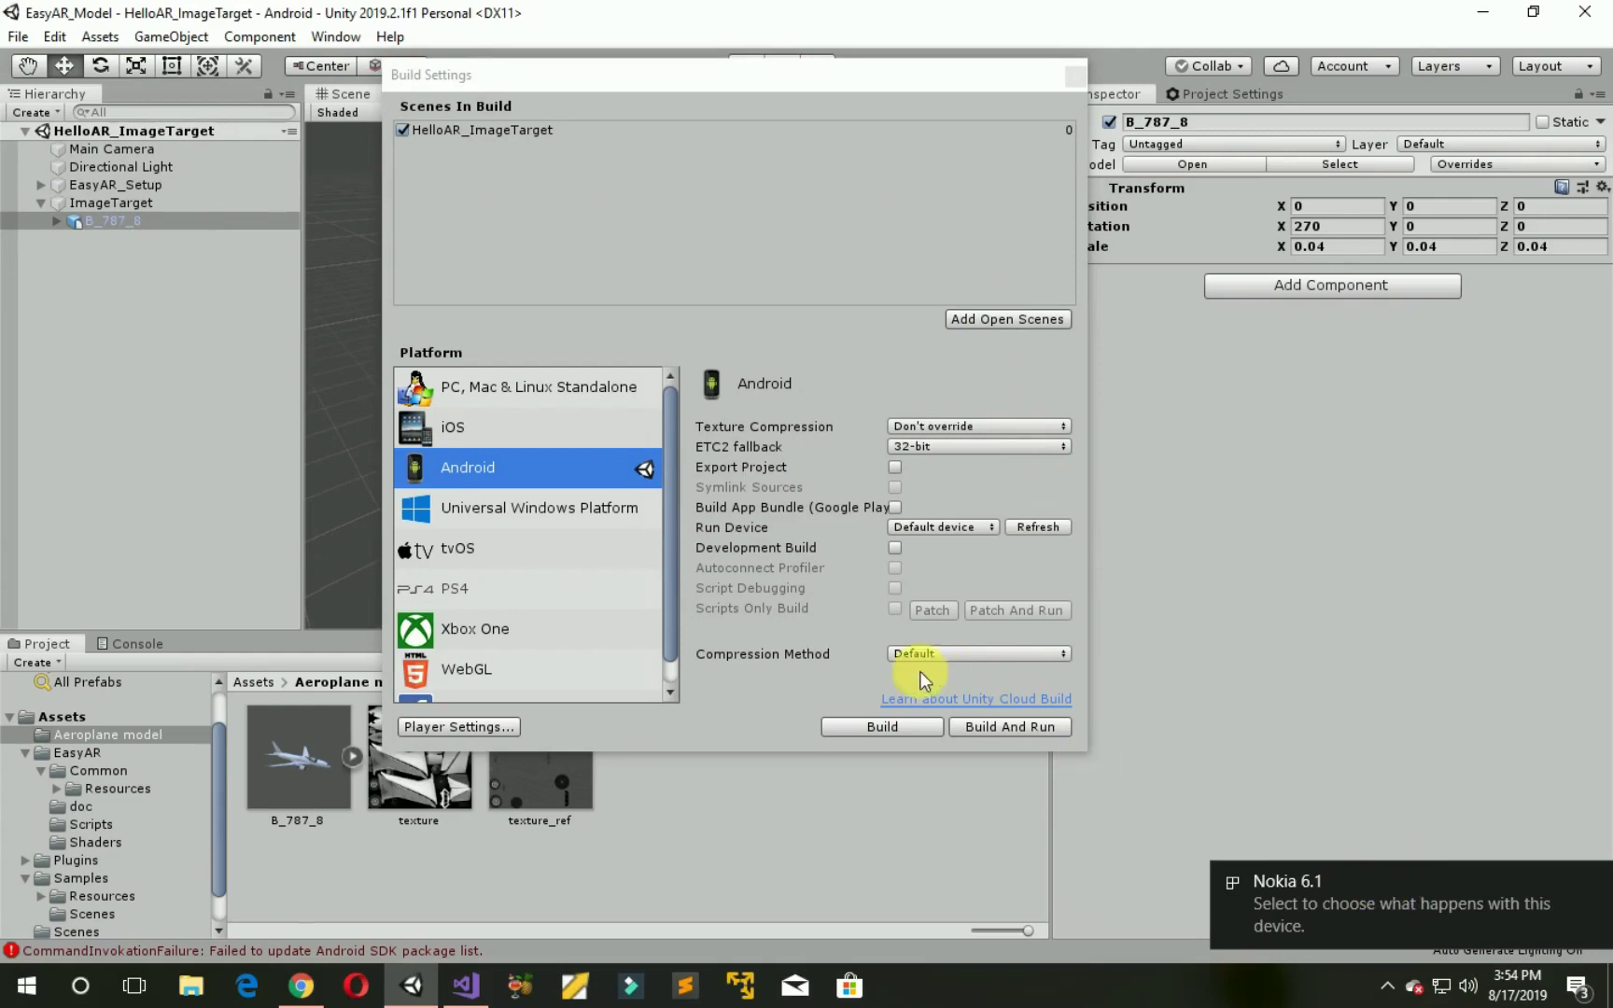
Step: Start Build And Run and name the Android build file EasyAR_model
{"action": "left_click", "coordinate": [1012, 727]}
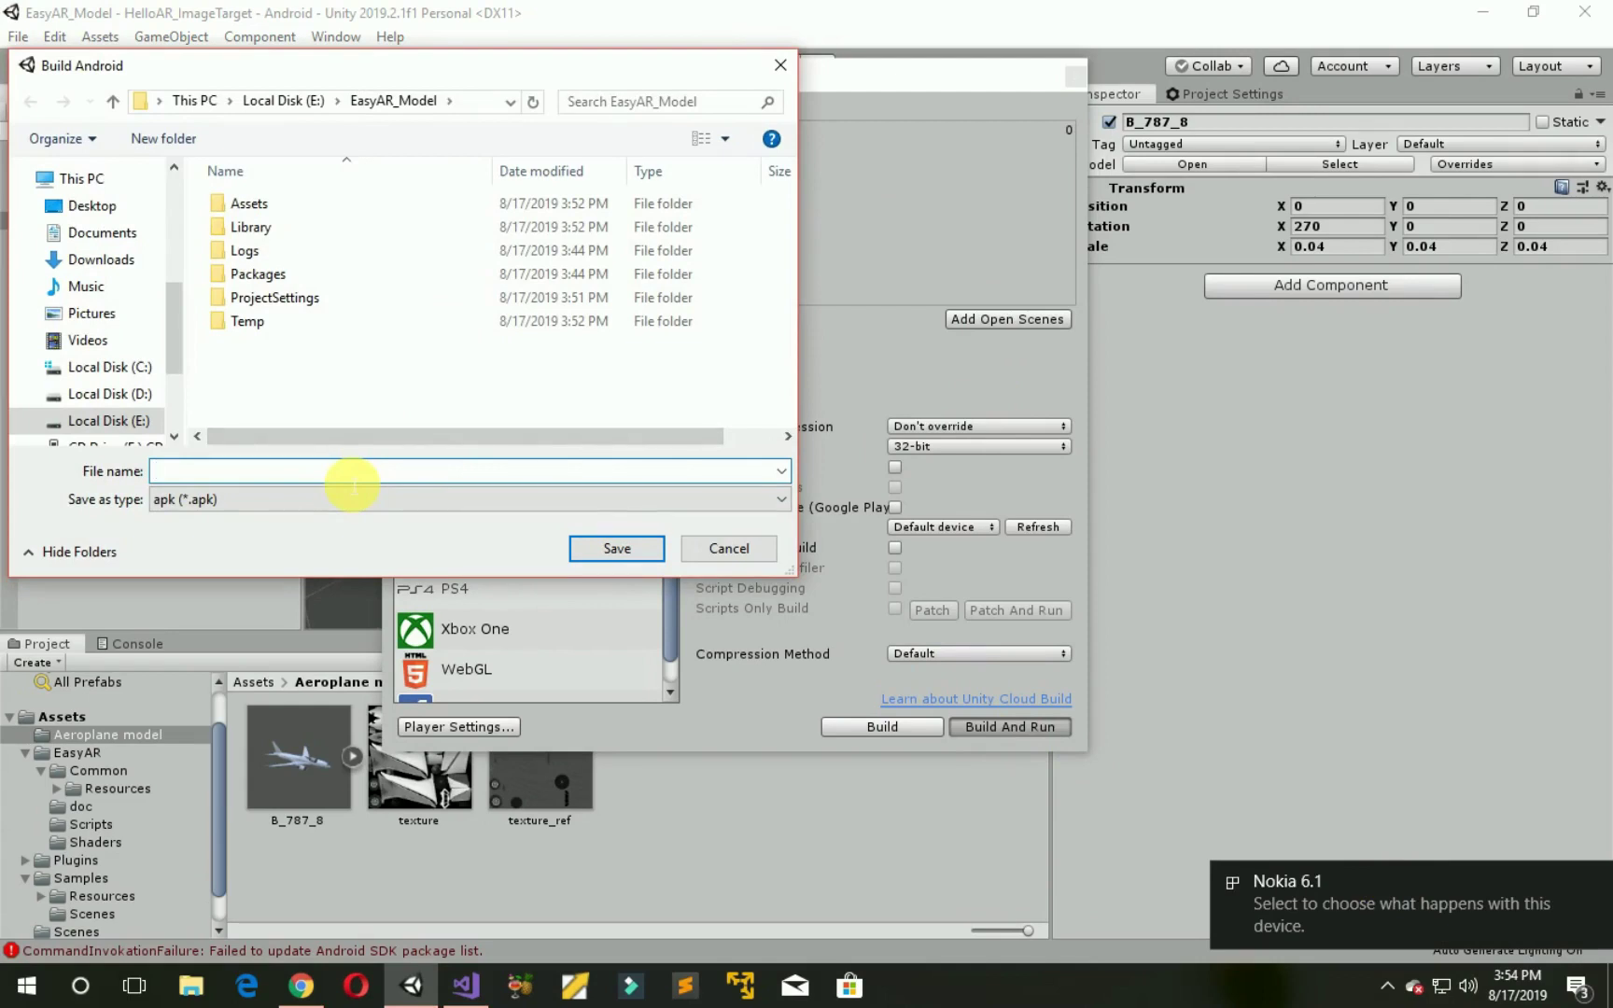
{"action": "type", "text": "eas"}
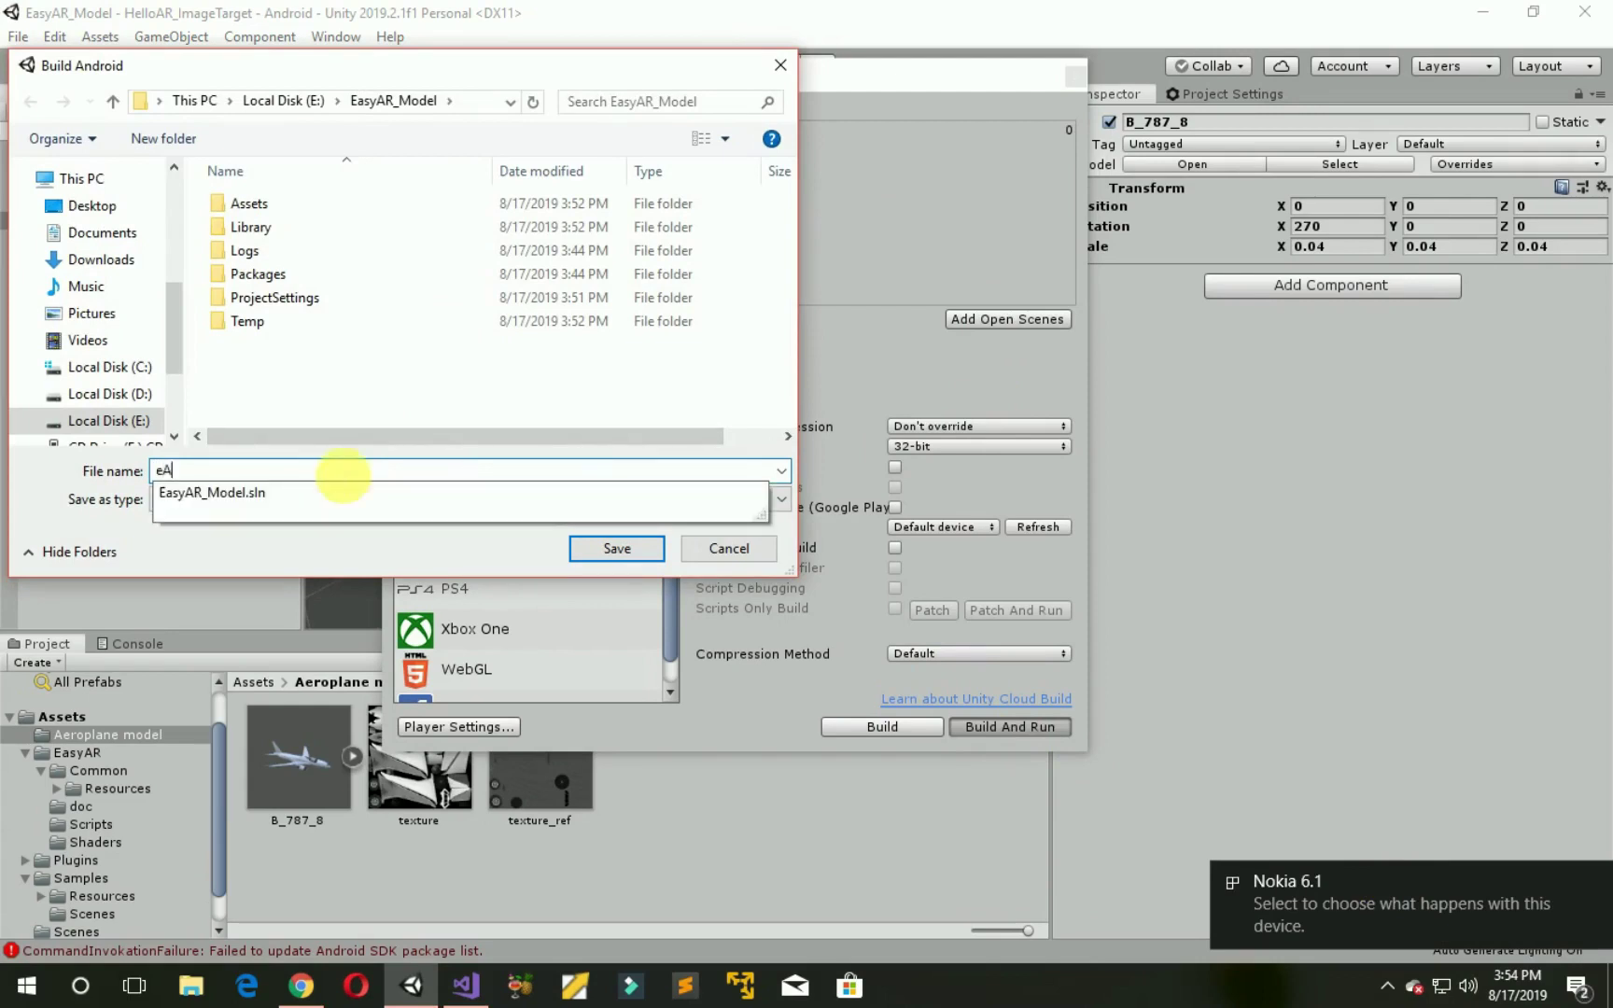
{"action": "key", "text": "BackSpace"}
{"action": "key", "text": "BackSpace"}
{"action": "key", "text": "BackSpace"}
{"action": "type", "text": "EasyAR"}
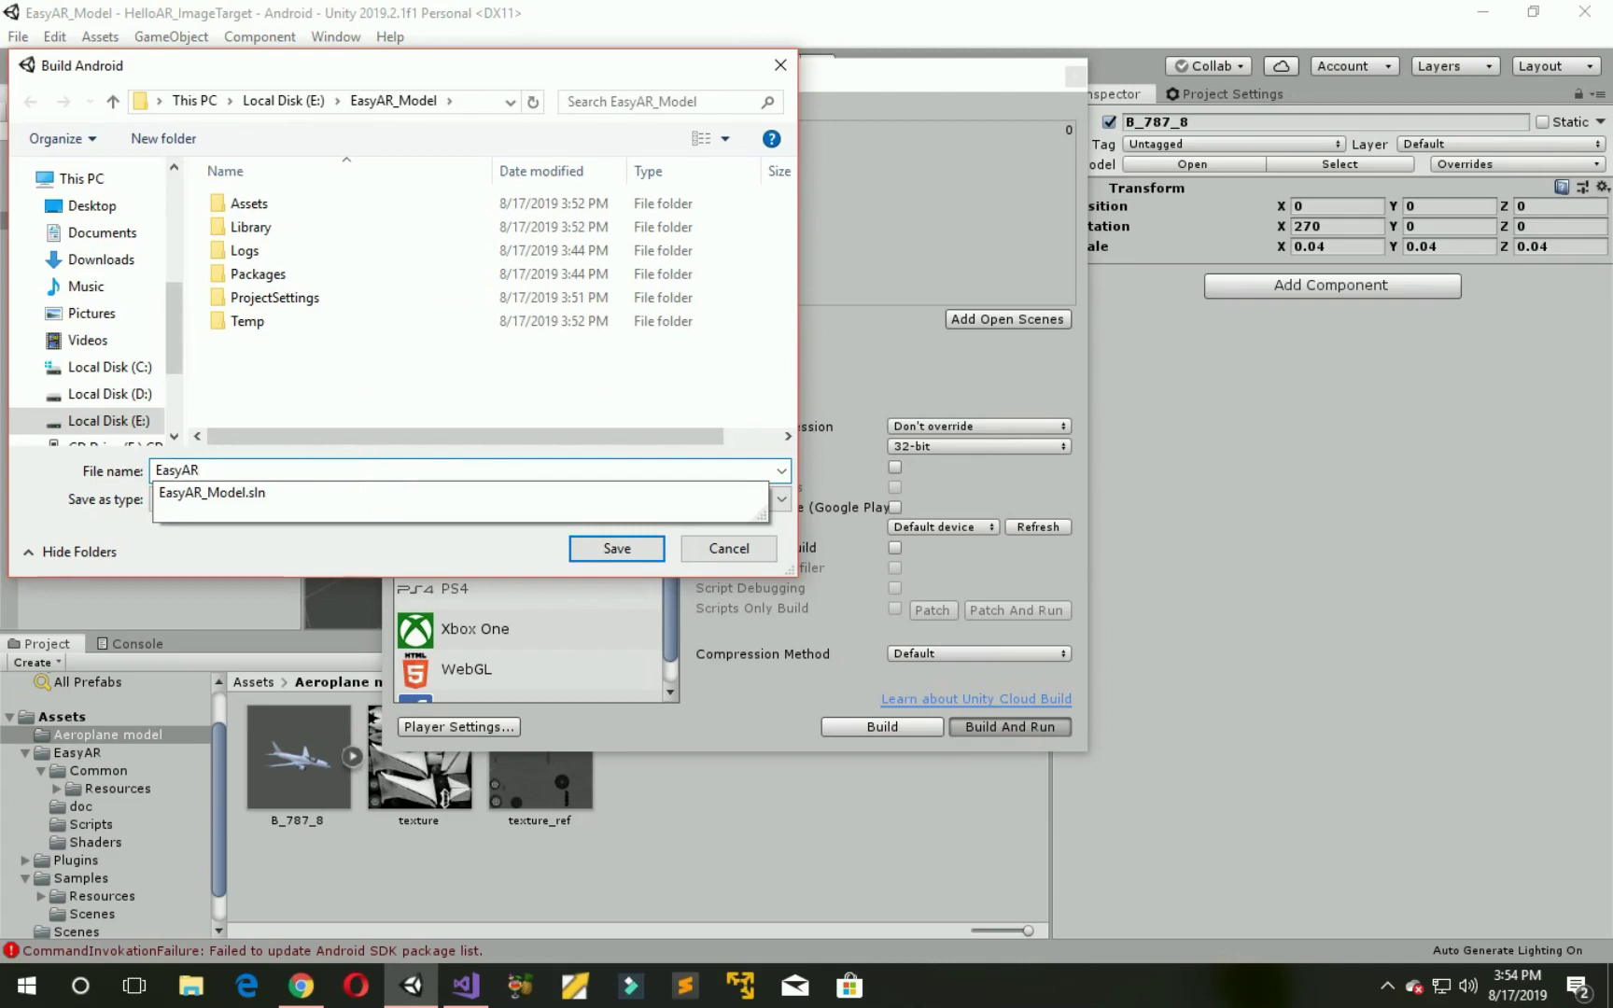
{"action": "type", "text": "_model"}
Step: Save the EasyAR_model APK to start the Android build and phone install
{"action": "left_click", "coordinate": [642, 547]}
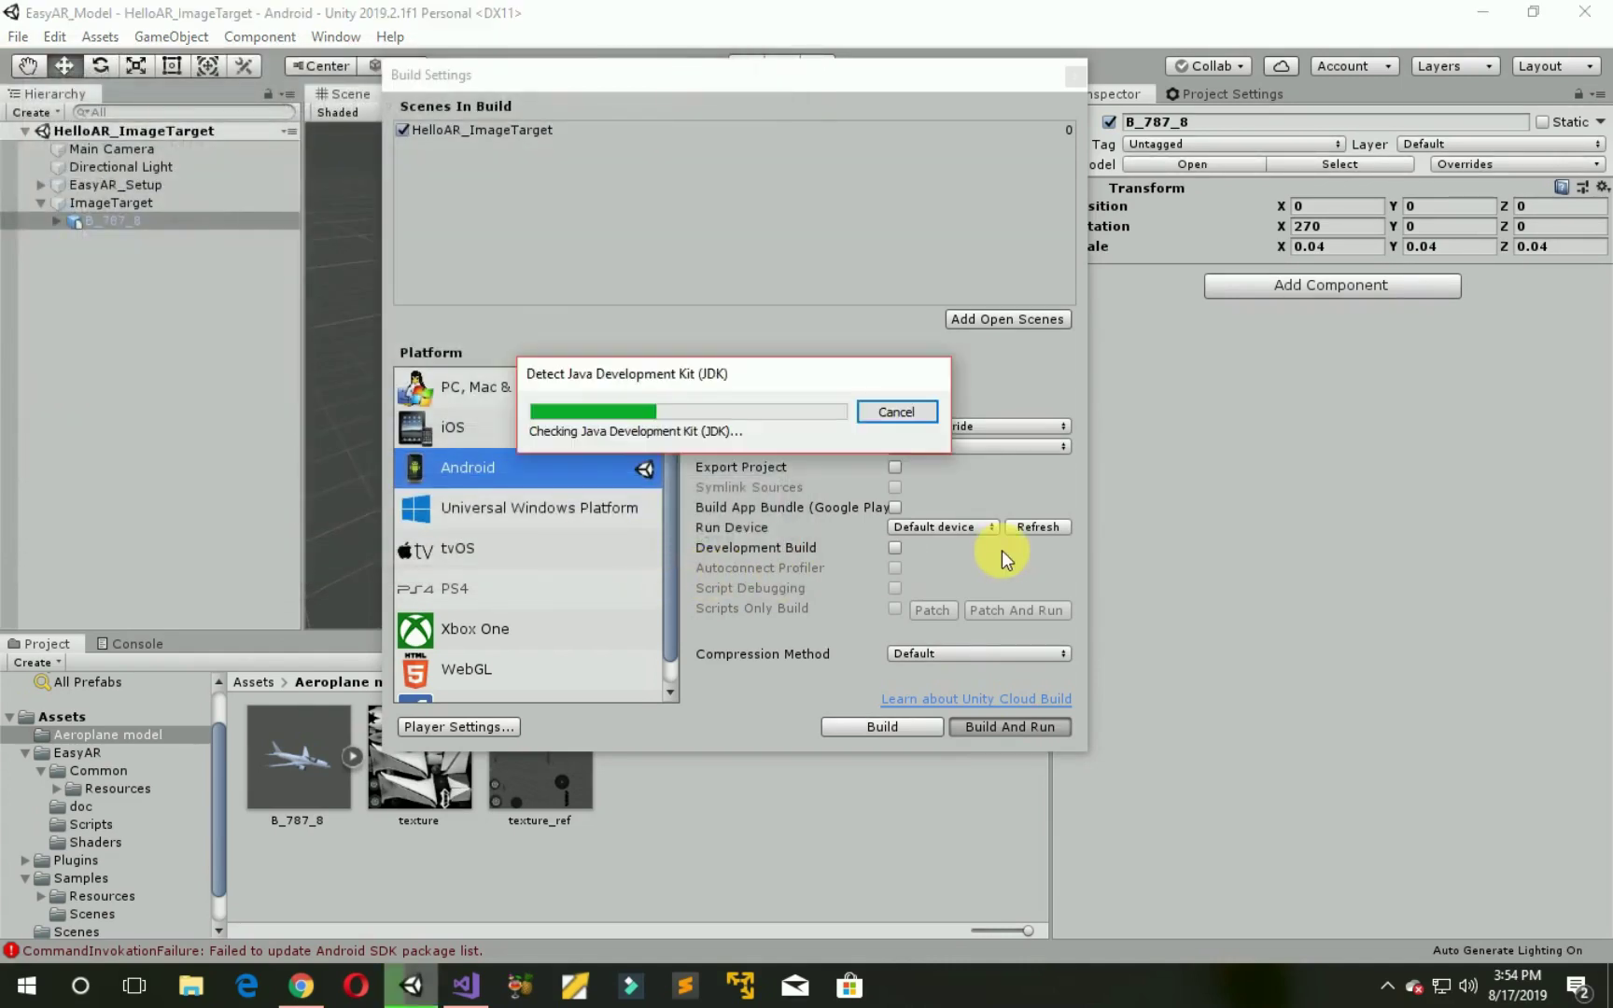